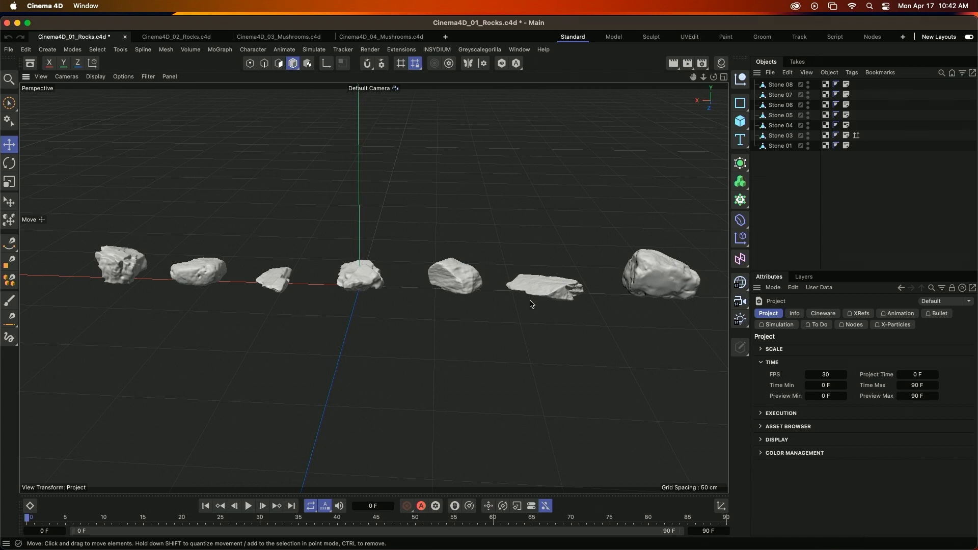
- Search the asset library for "stone" to review the available rock models, and close the library
click(30, 63)
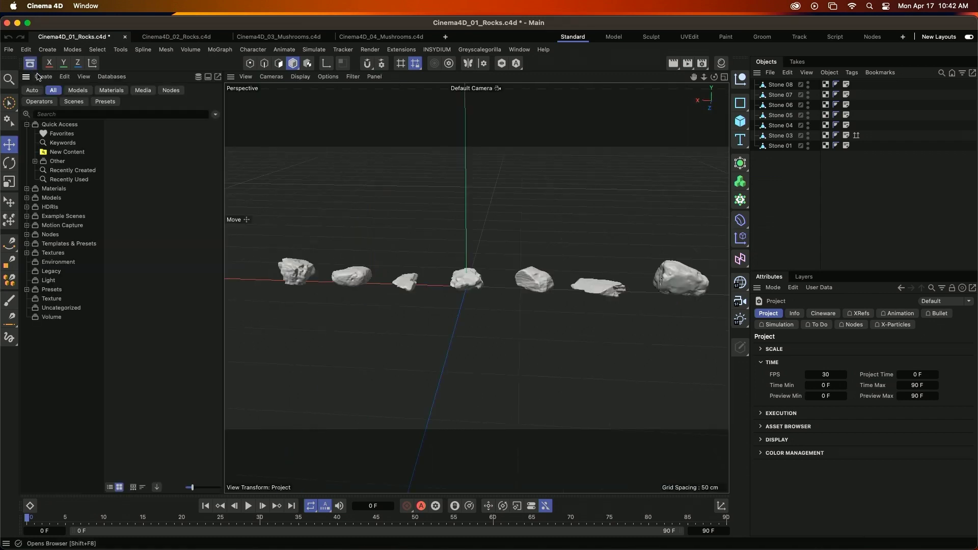
click(129, 112)
text(stone)
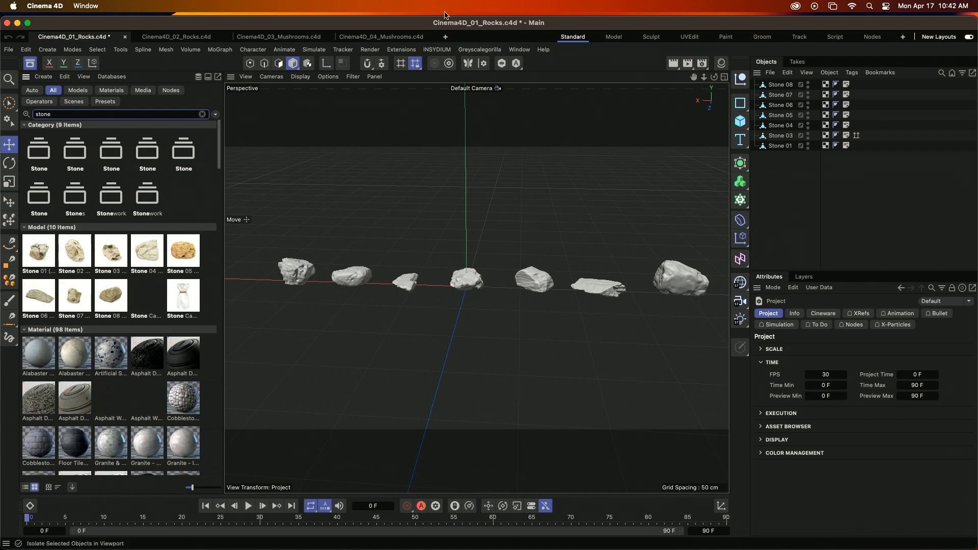
click(26, 77)
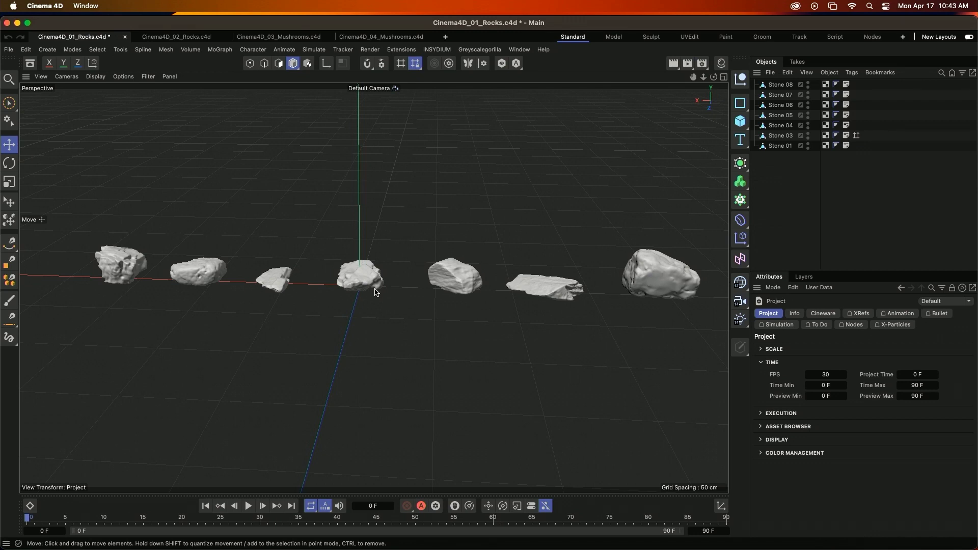
- Move Stone 07 against the left side of the central stone and rotate it so the two overlap
click(260, 284)
drag(270, 280, 328, 278)
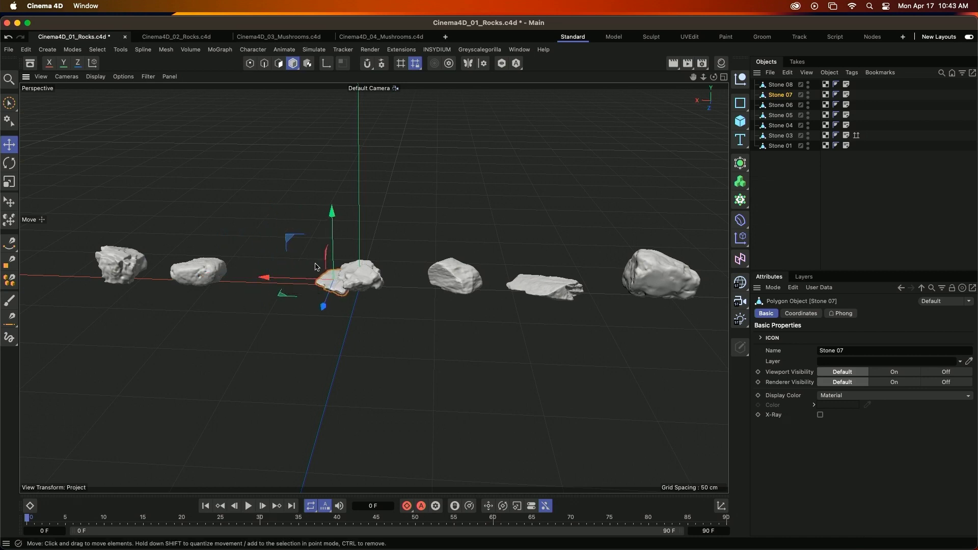
key(r)
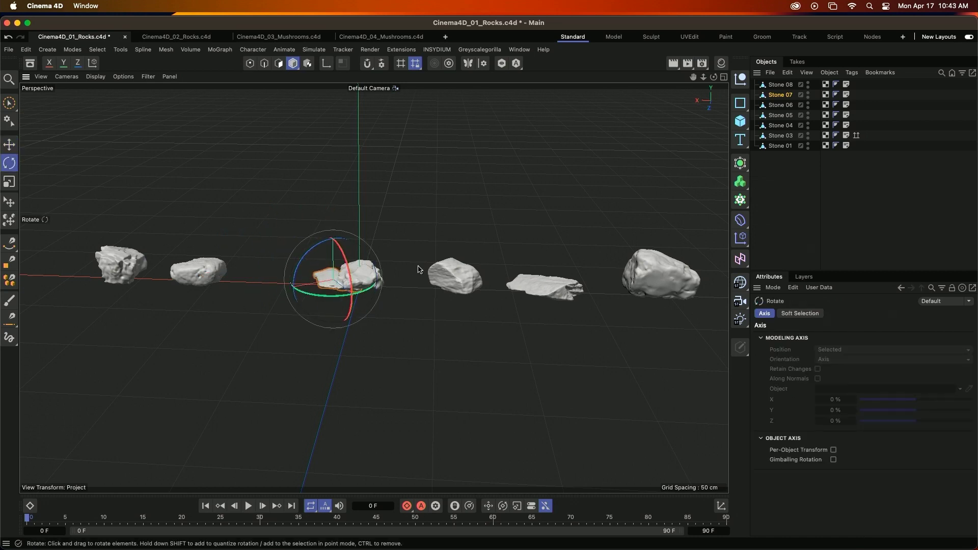
- Move Stone 05 in from the left so it sits directly behind the two central stones
click(203, 283)
key(e)
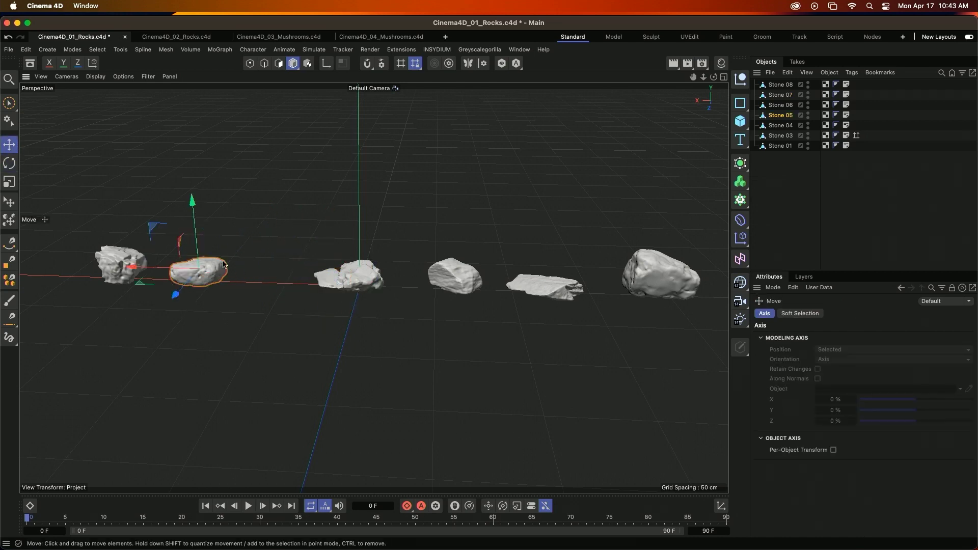
drag(142, 286, 340, 292)
- Move Stone 01 along the X axis until it joins the left end of the stone cluster
click(131, 330)
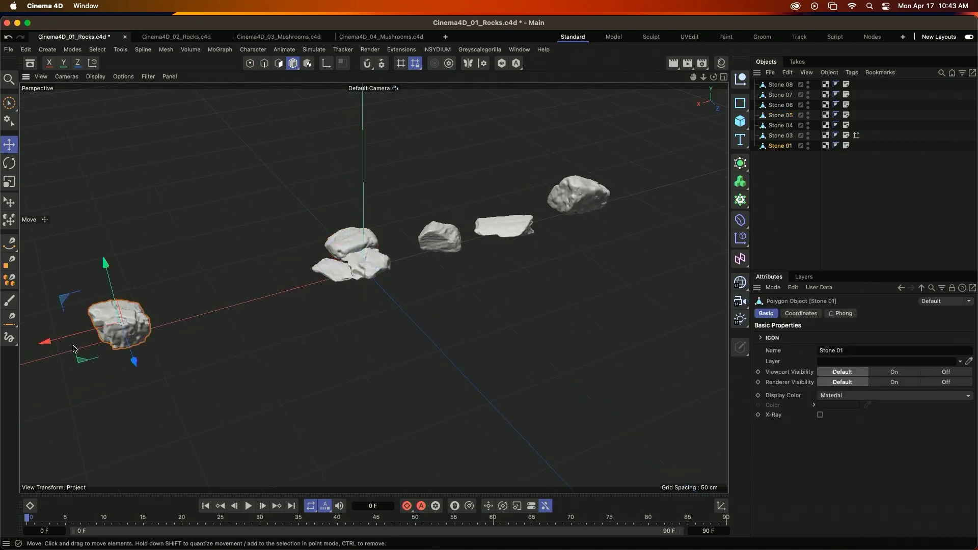
drag(51, 347, 147, 325)
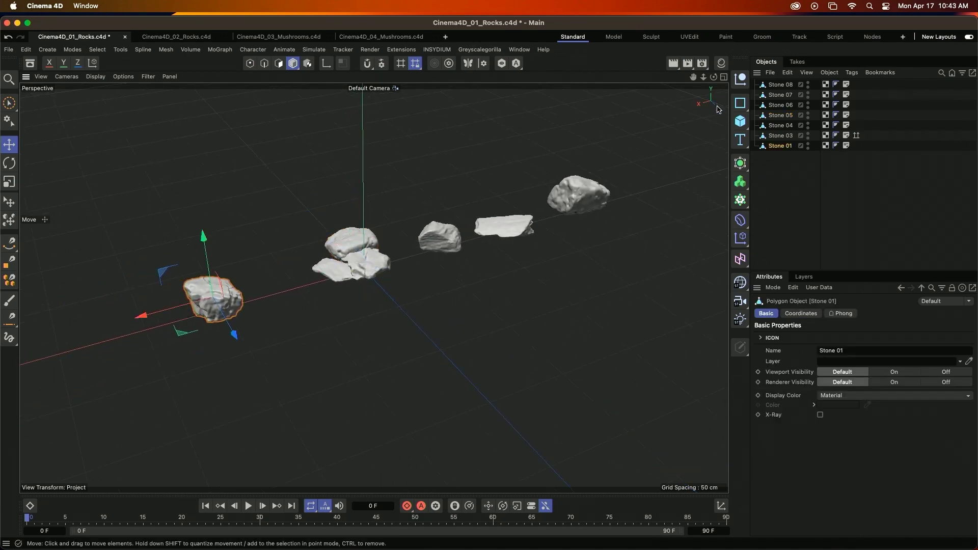
click(738, 121)
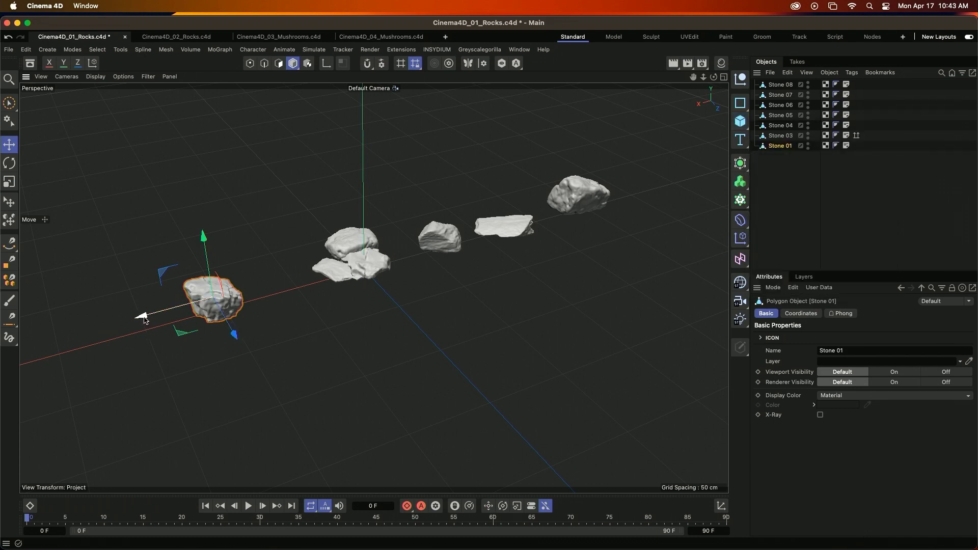
drag(144, 320, 269, 262)
scroll(359, 232, down, 3)
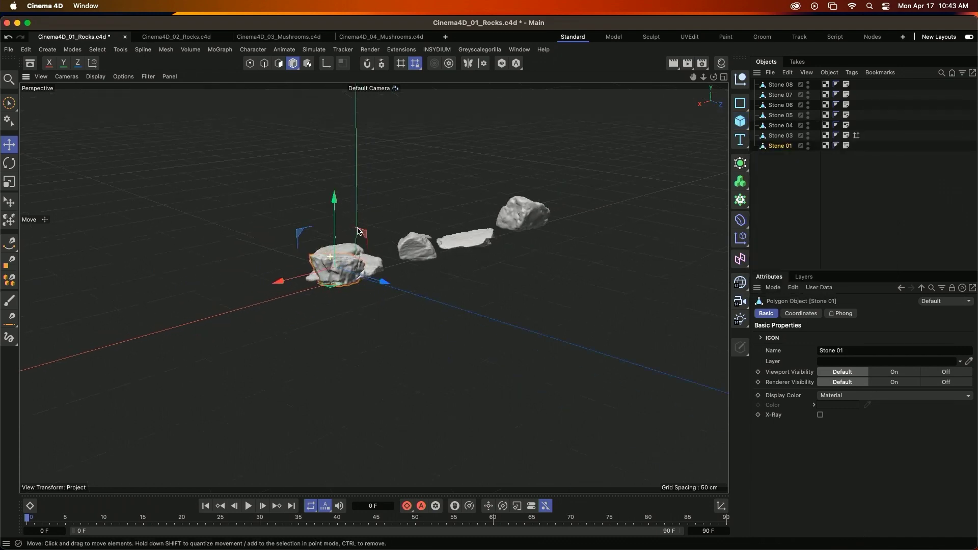
- Rotate Stone 08 and move it against the right side of the stone cluster
alt+drag(359, 232, 401, 232)
alt+drag(413, 270, 371, 220)
click(392, 244)
key(r)
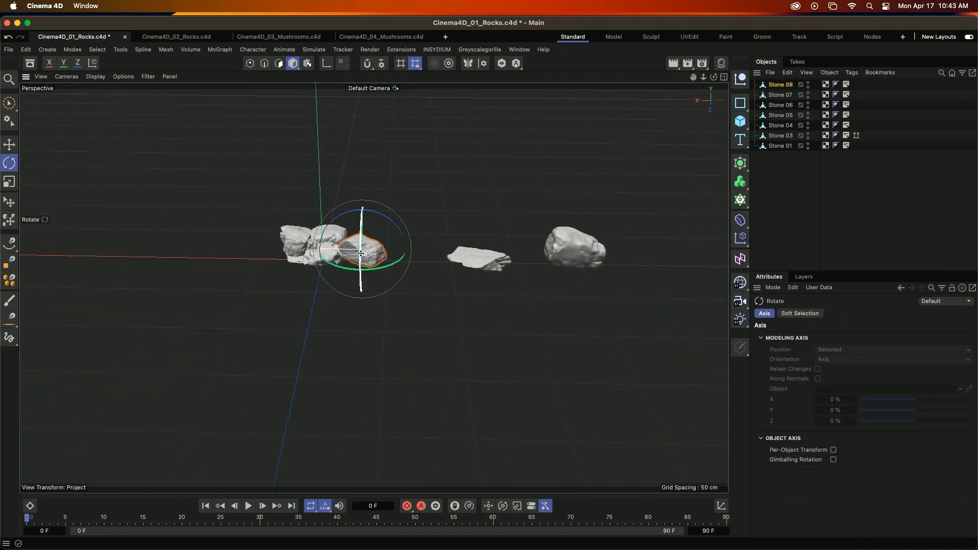
drag(361, 253, 384, 275)
key(e)
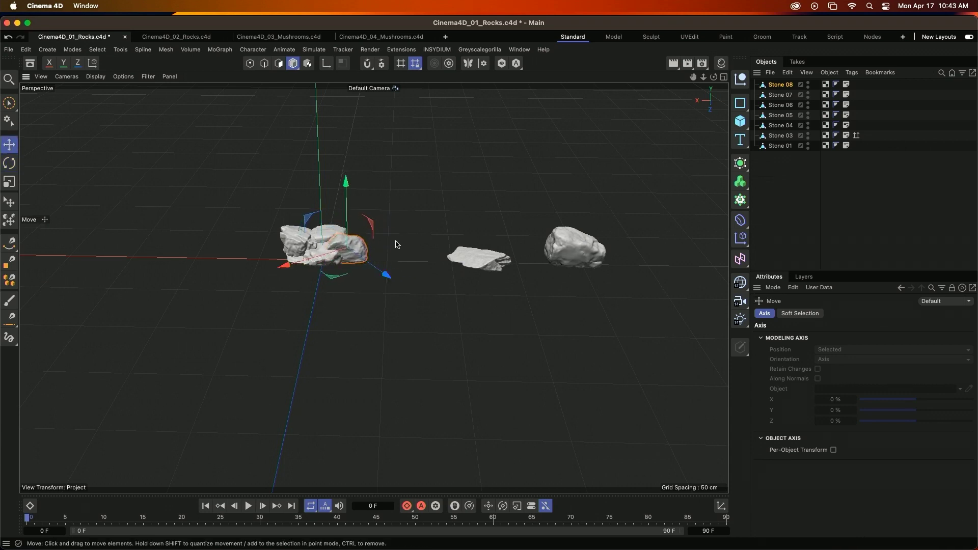
- Move flat Stone 06 into the front right of the cluster as a base slab
click(477, 270)
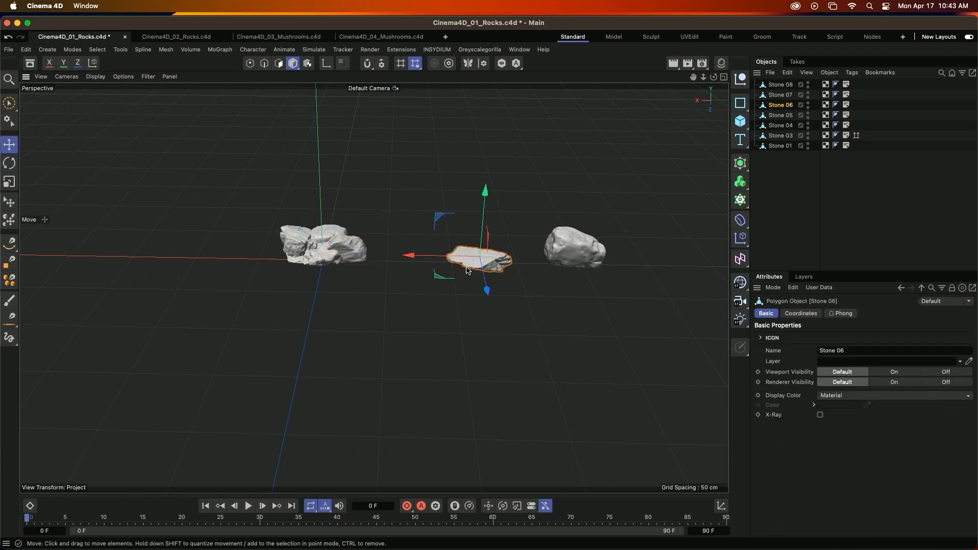
drag(405, 259, 304, 270)
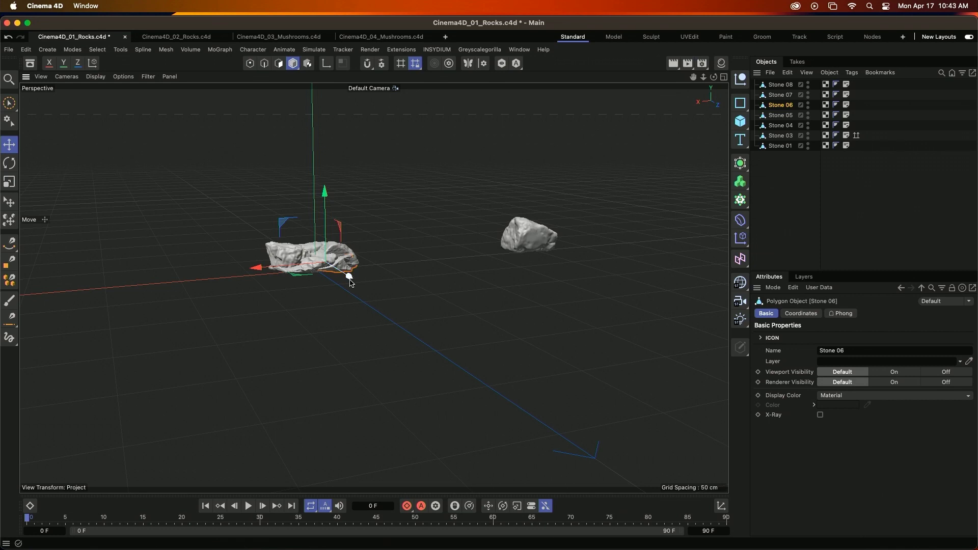
drag(350, 283, 331, 293)
- Move large Stone 04 behind the cluster and raise it so it towers over the other stones
click(560, 227)
drag(522, 234, 416, 261)
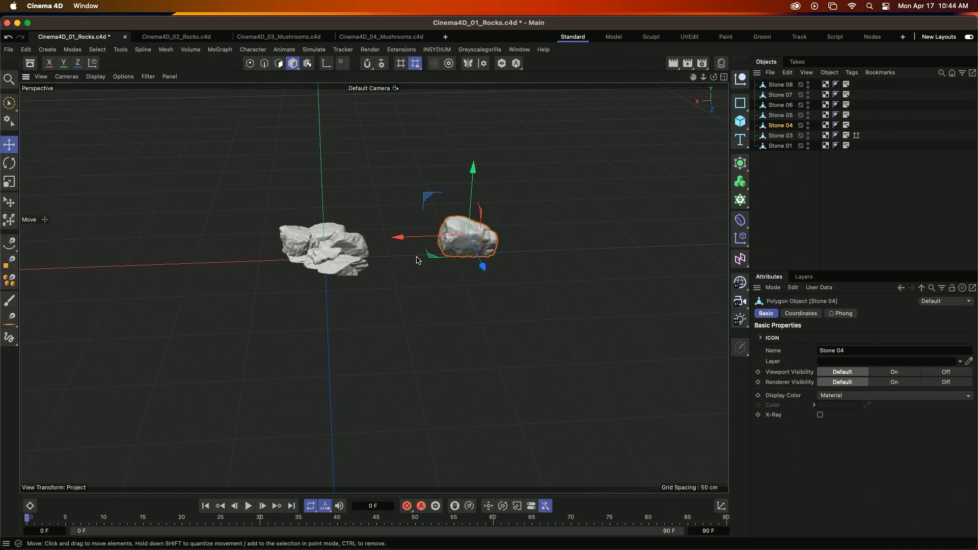
drag(423, 237, 278, 263)
mouse_move(354, 249)
alt+mouse_down()
mouse_move(476, 197)
mouse_move(356, 257)
mouse_move(375, 246)
mouse_move(367, 243)
alt+mouse_up()
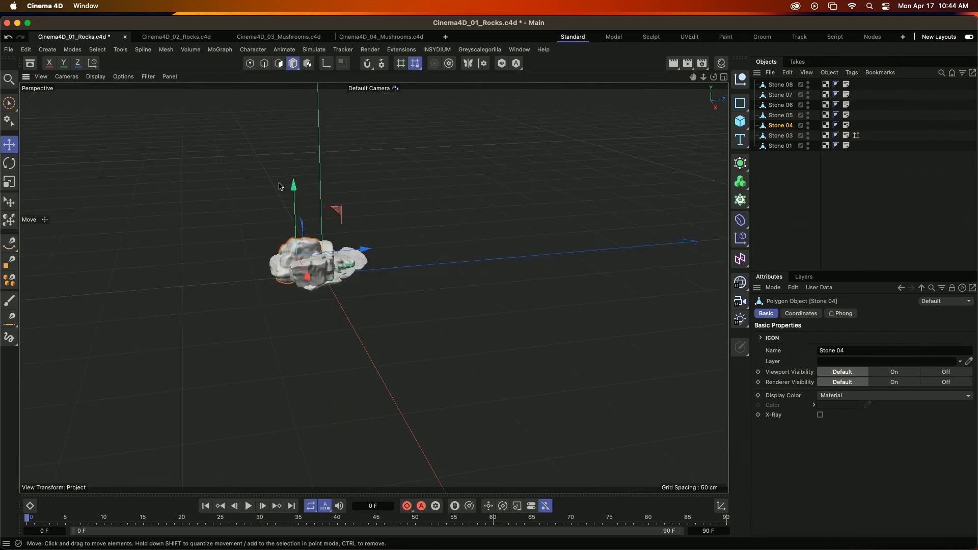
drag(295, 185, 295, 176)
alt+drag(294, 175, 203, 227)
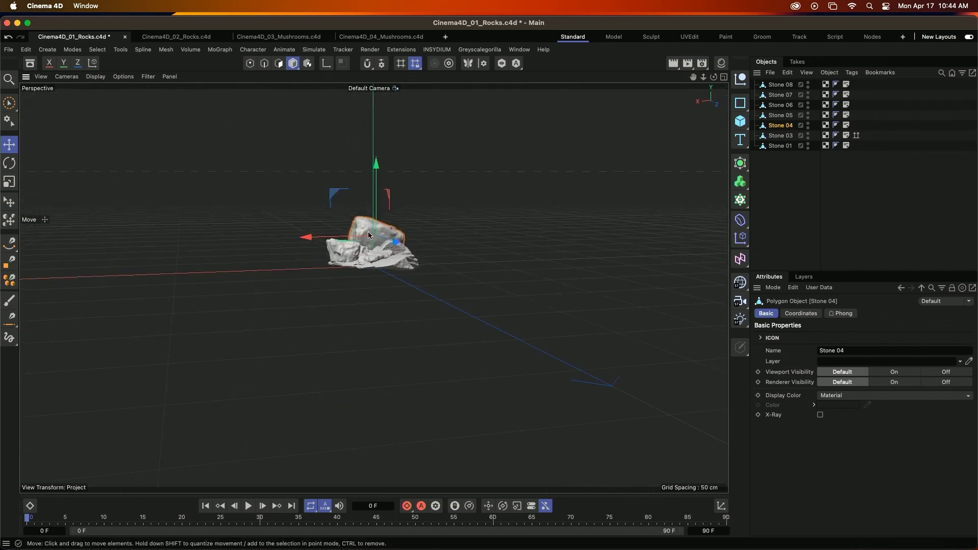
scroll(436, 230, up, 3)
scroll(435, 230, up, 3)
alt+drag(436, 230, 427, 341)
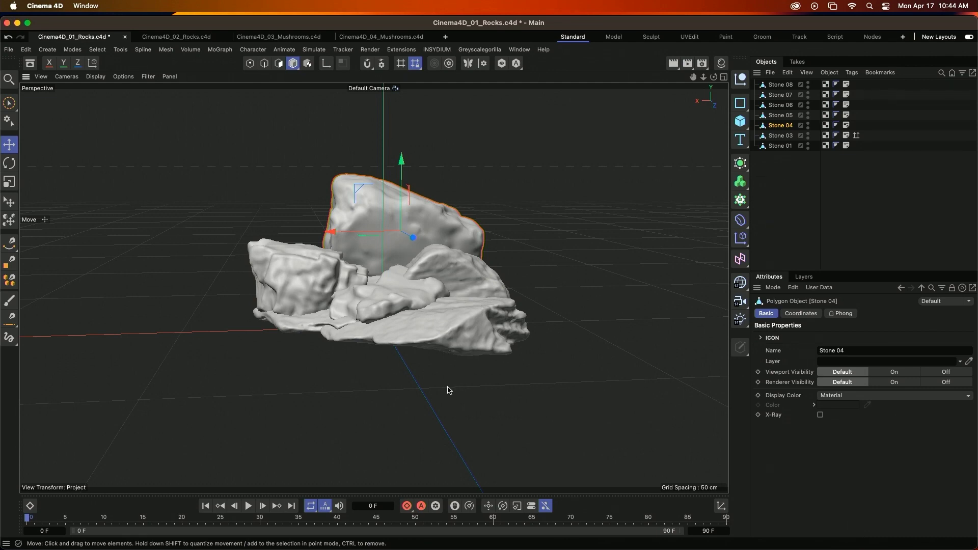
click(802, 194)
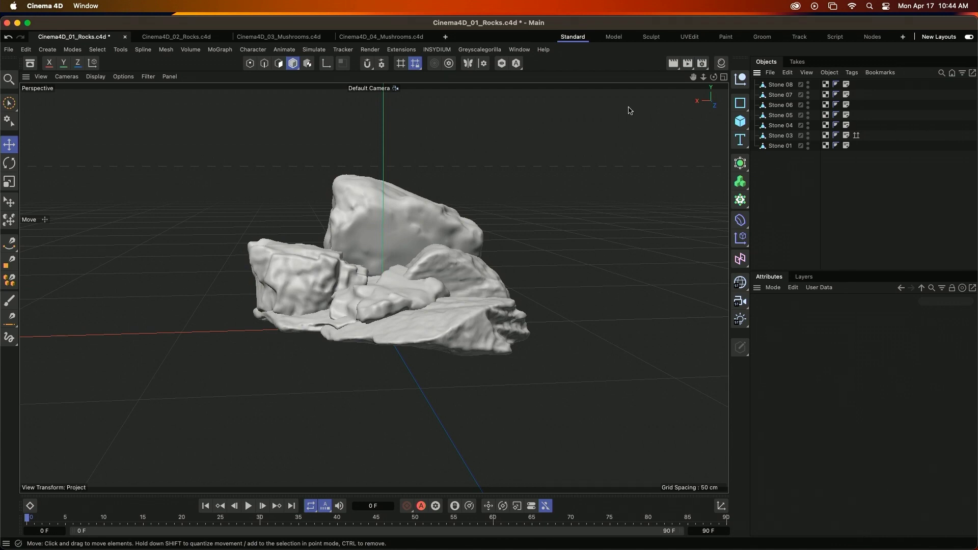
drag(798, 168, 752, 7)
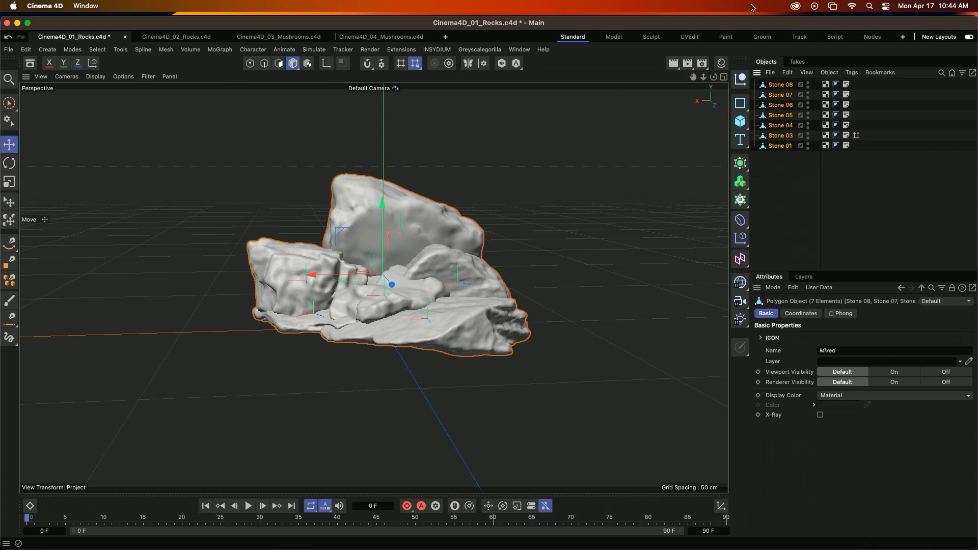
click(798, 182)
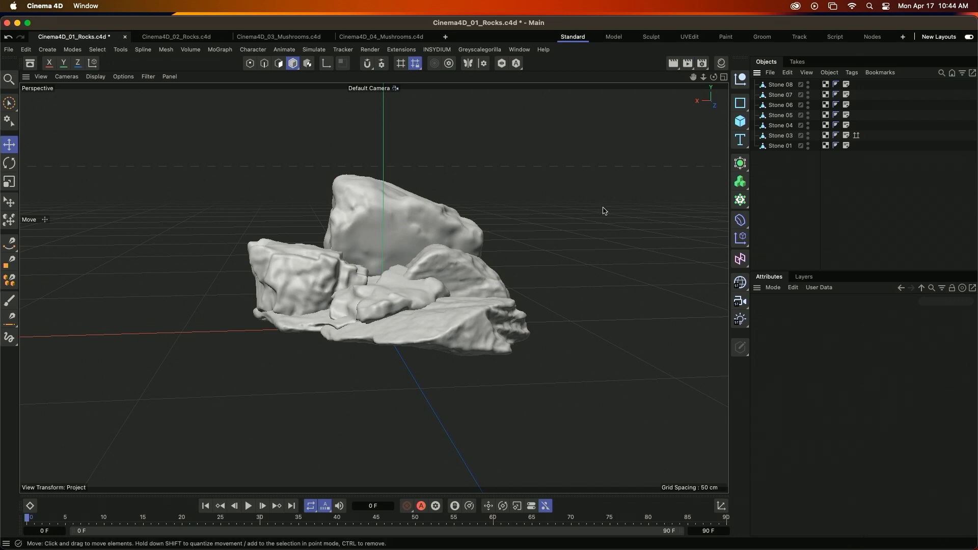
- Add a Volume Builder and make all seven stones its children
click(744, 187)
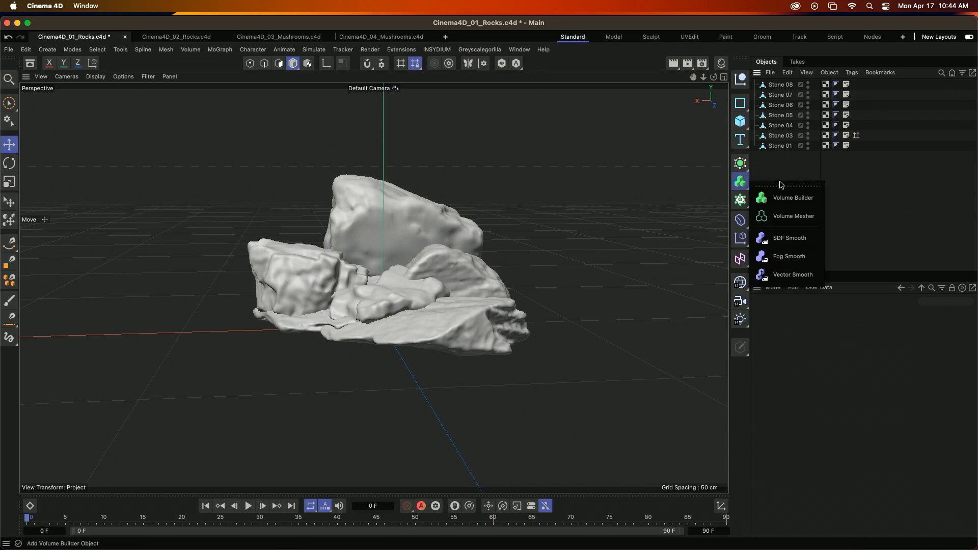
click(780, 198)
drag(805, 191, 770, 93)
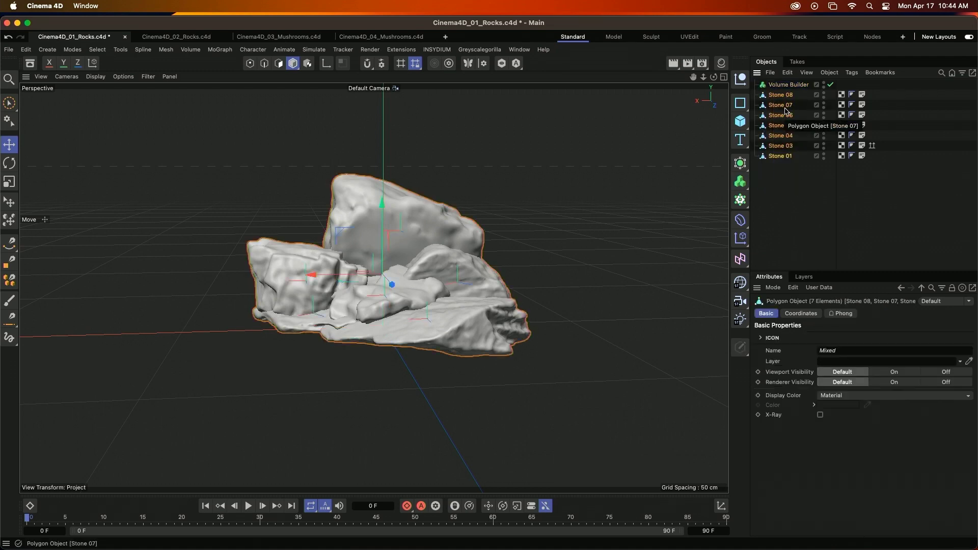
drag(785, 110, 784, 87)
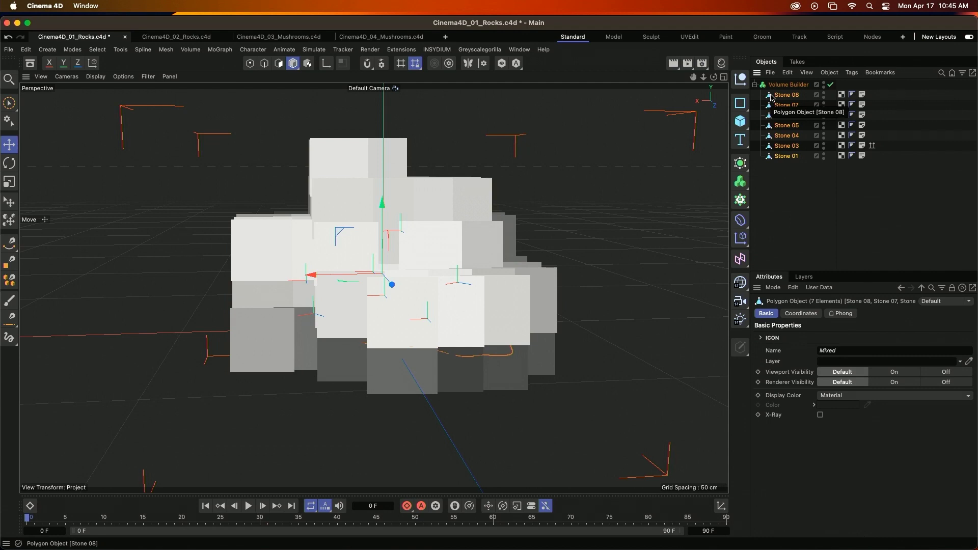
- Set the Volume Builder's voxel size to 0.2 cm
click(791, 84)
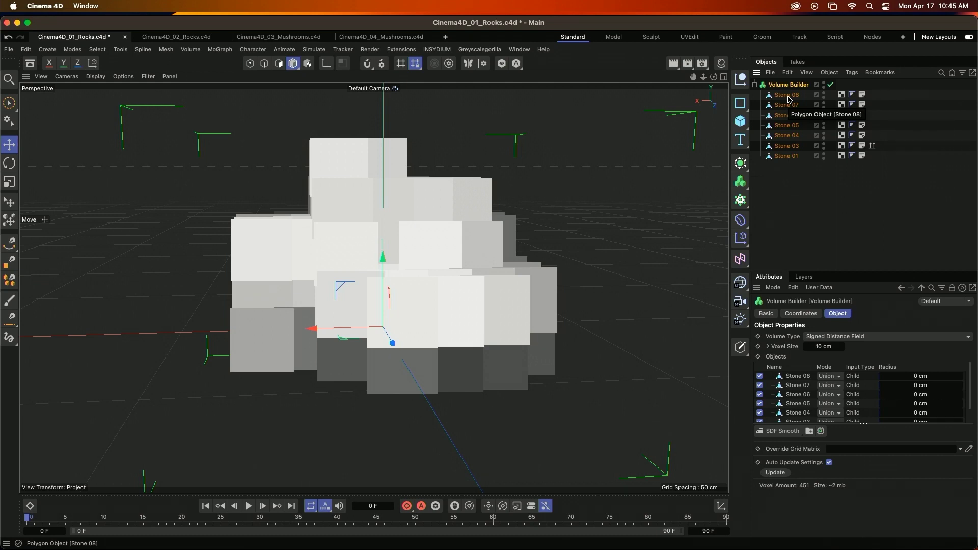
click(825, 348)
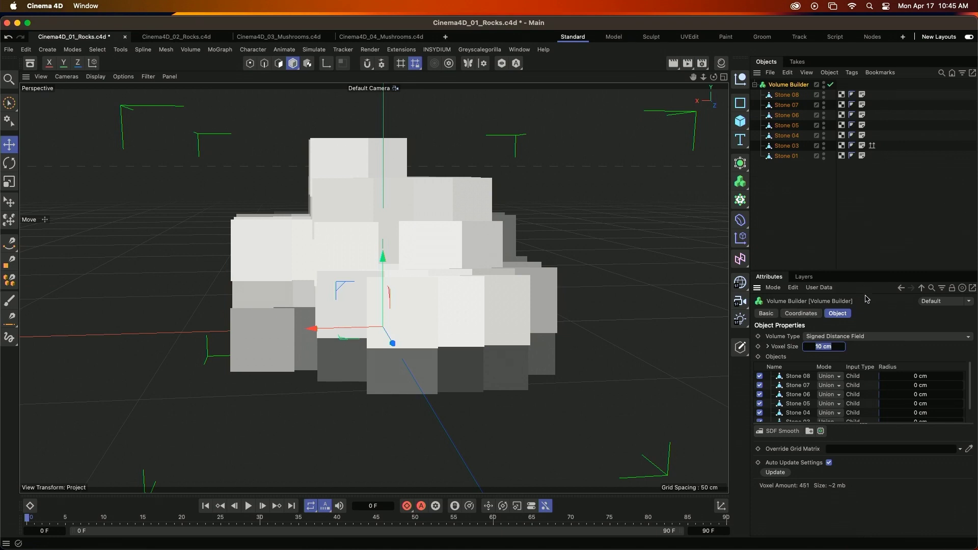
text(0.2)
key(Return)
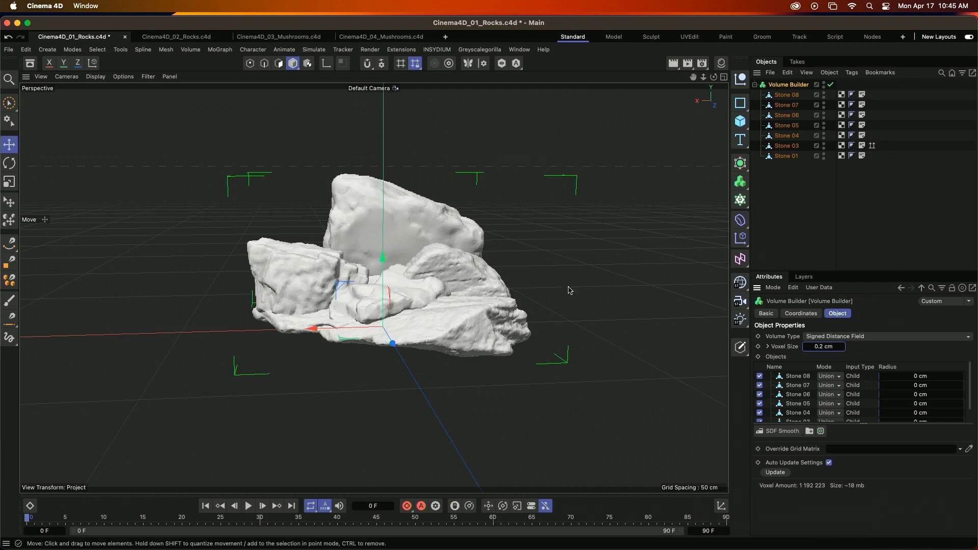
alt+drag(501, 244, 423, 265)
scroll(422, 264, up, 3)
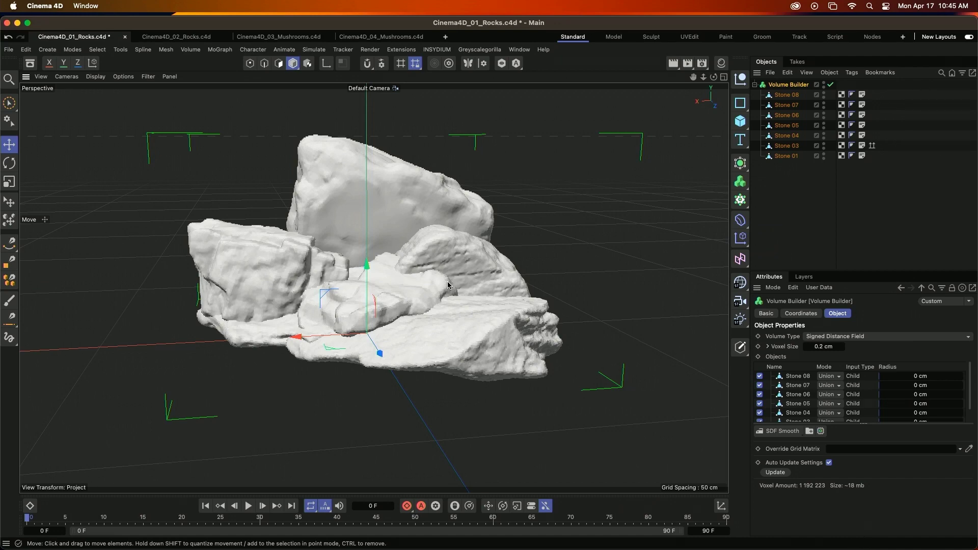
- Add a Volume Mesher and make the Volume Builder its child
click(674, 63)
click(740, 182)
click(794, 216)
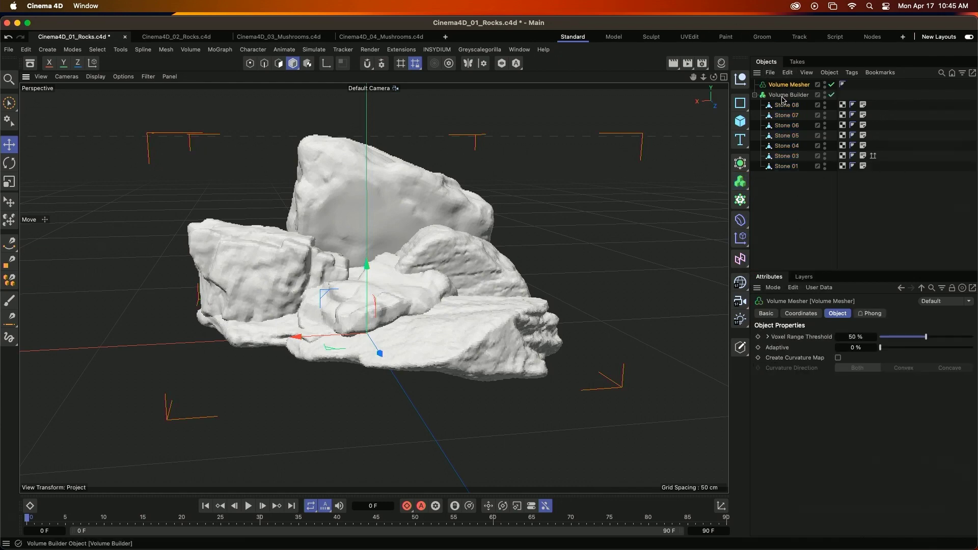
drag(783, 99, 787, 86)
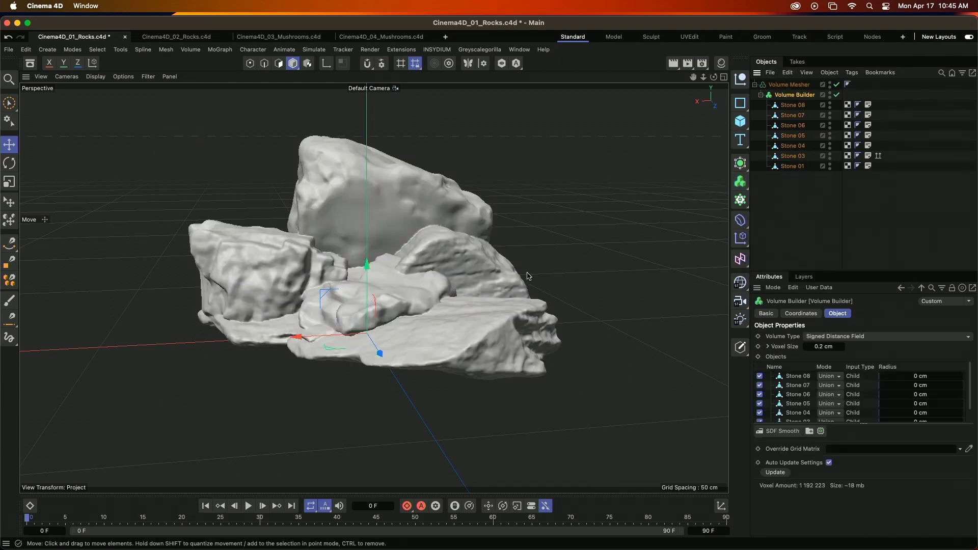
- Add an SDF Smooth filter to the Volume Builder and set its voxel distance to 1
mouse_move(436, 283)
alt+mouse_down()
mouse_move(484, 231)
mouse_move(448, 212)
mouse_move(572, 271)
mouse_move(391, 304)
mouse_move(420, 274)
alt+mouse_up()
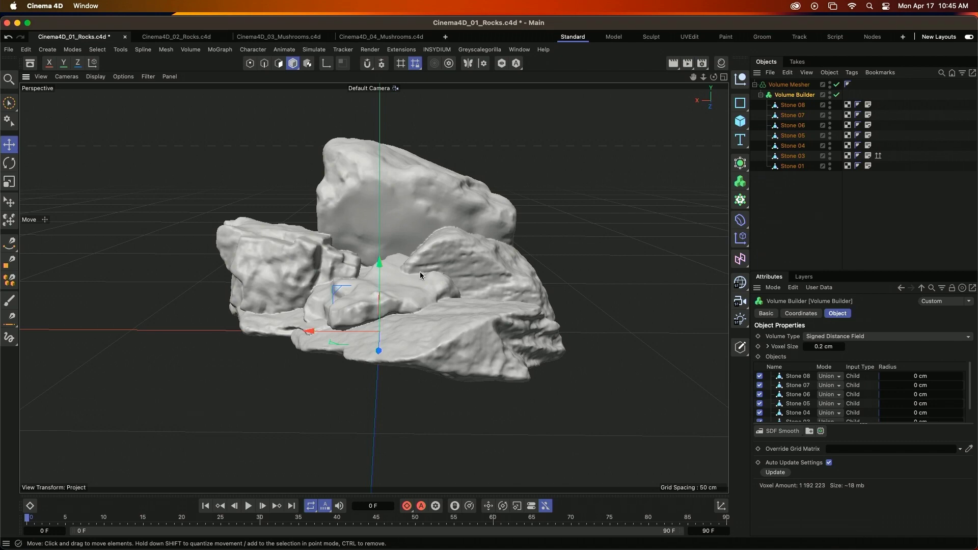
alt+right_drag(488, 256, 585, 324)
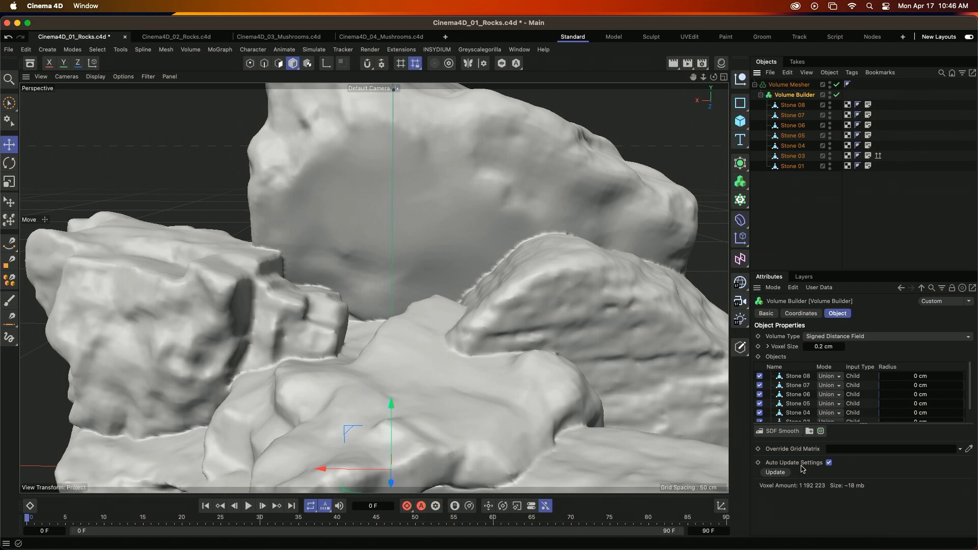
click(783, 431)
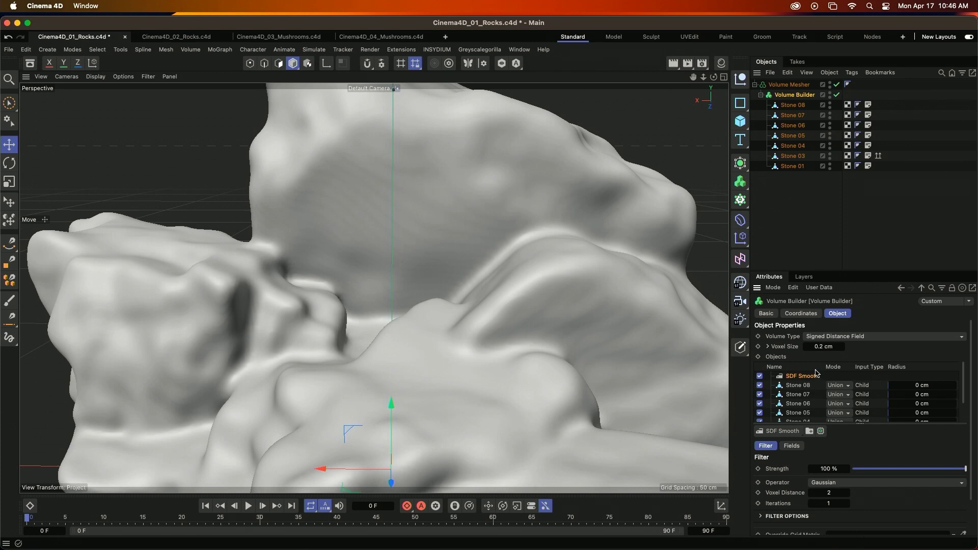
click(810, 493)
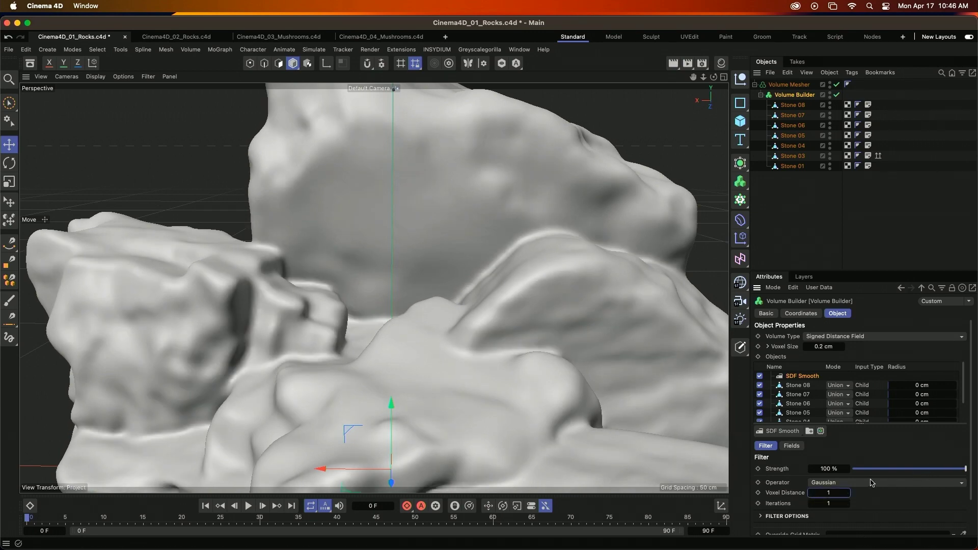
- Try a lower strength for the SDF Smooth filter and undo that change
drag(965, 469, 865, 468)
key(super+z)
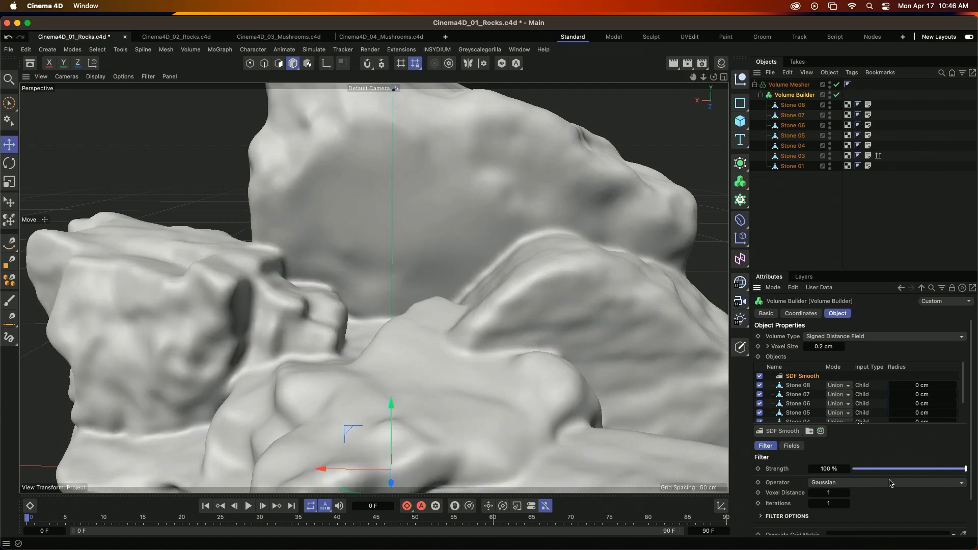
click(895, 484)
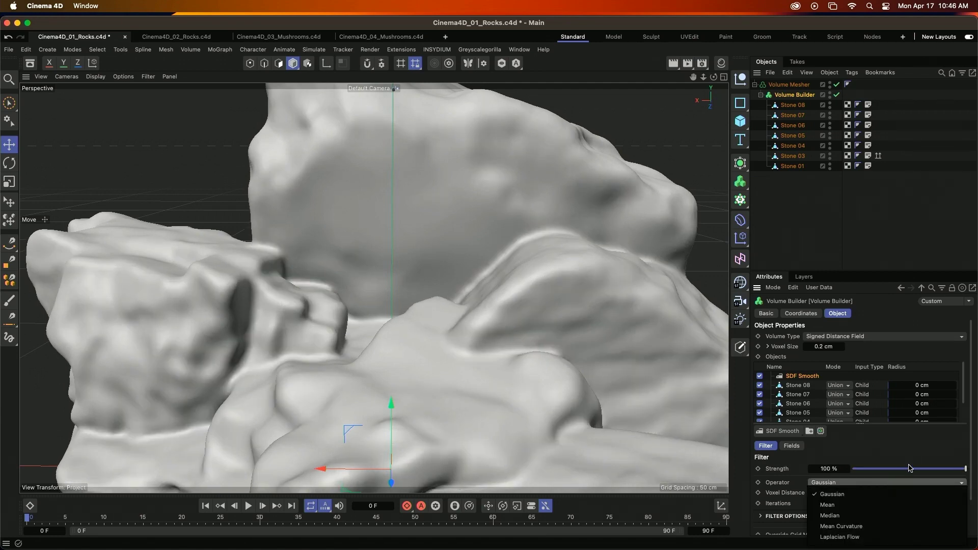
click(895, 447)
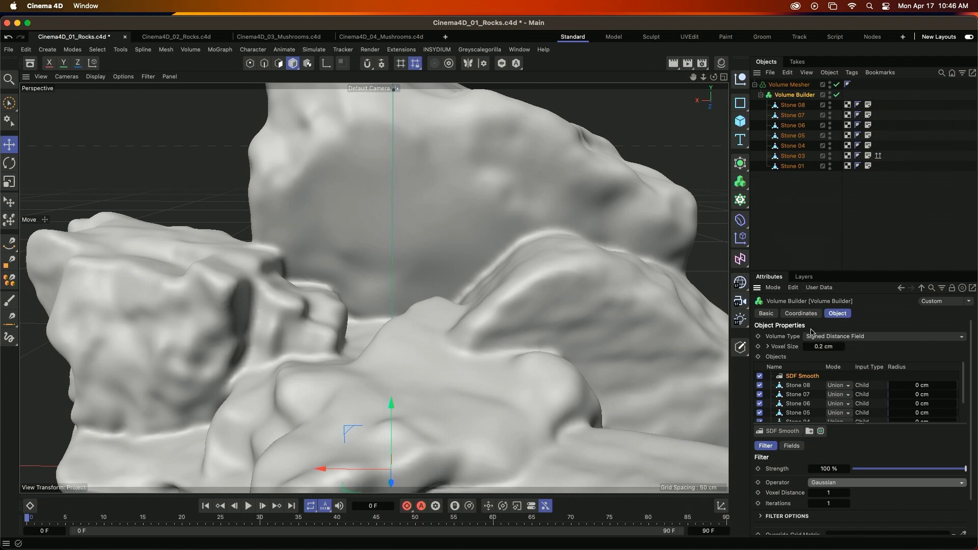
click(829, 346)
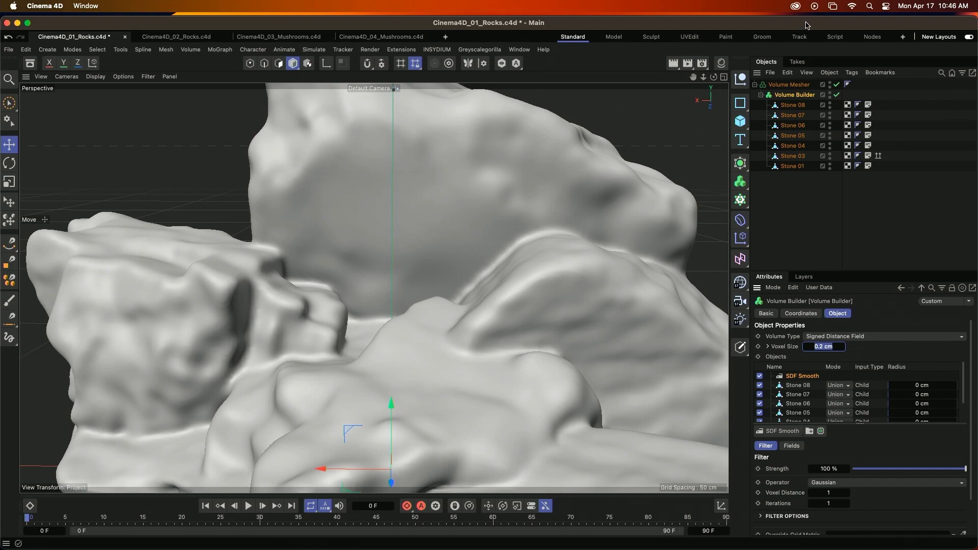
- Display the model with wireframe lines and examine the mesh topology where the rocks merge
click(810, 210)
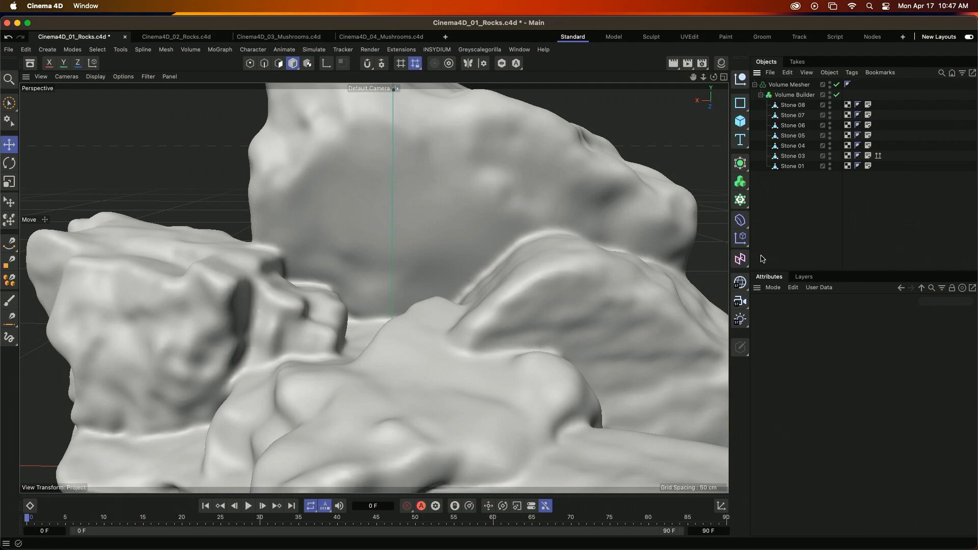
key(n)
key(b)
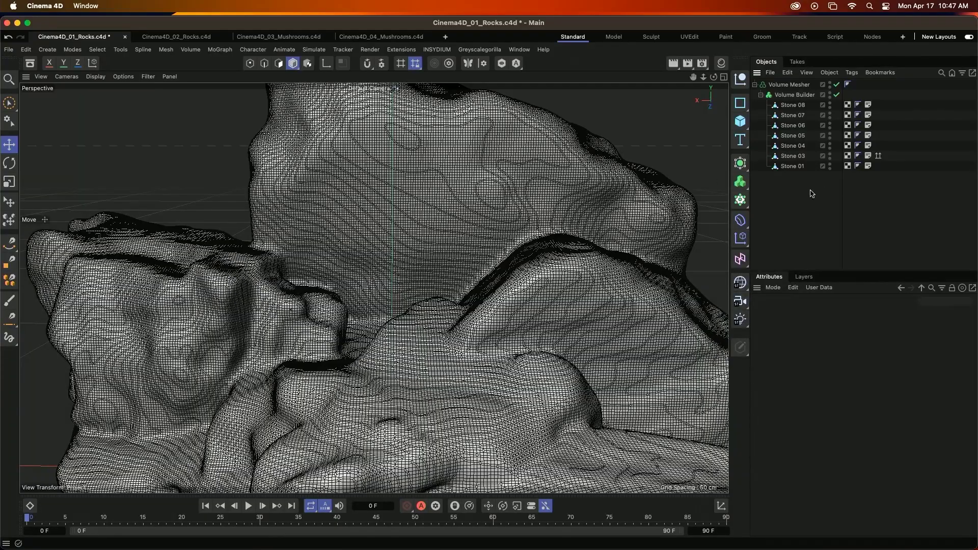
scroll(513, 296, up, 10)
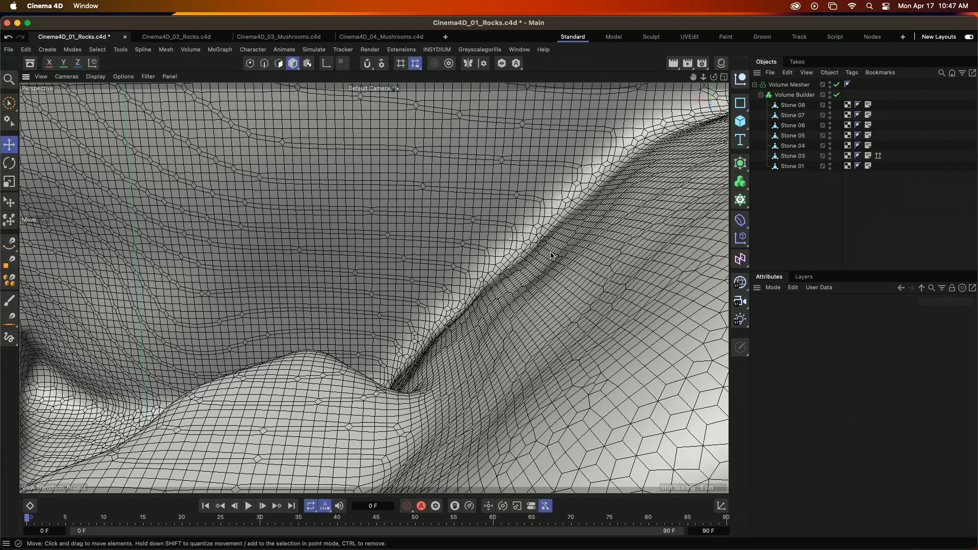
- Add a Remesh generator and make the Volume Mesher its child
click(789, 85)
click(740, 163)
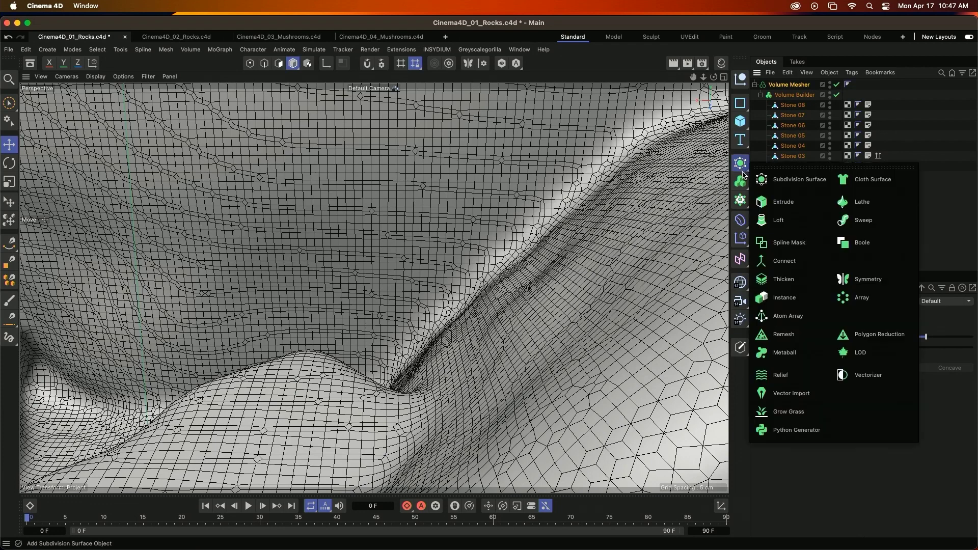
click(783, 336)
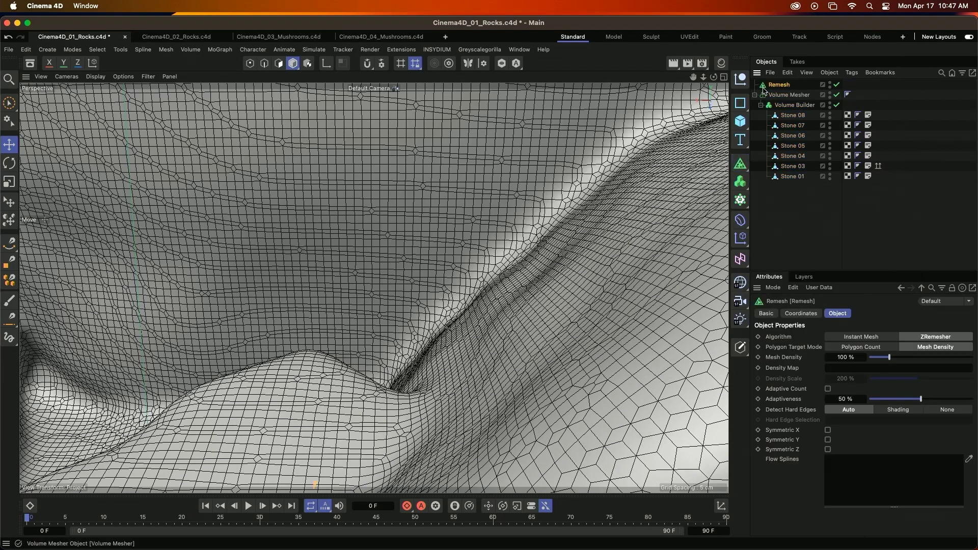
drag(784, 98, 785, 90)
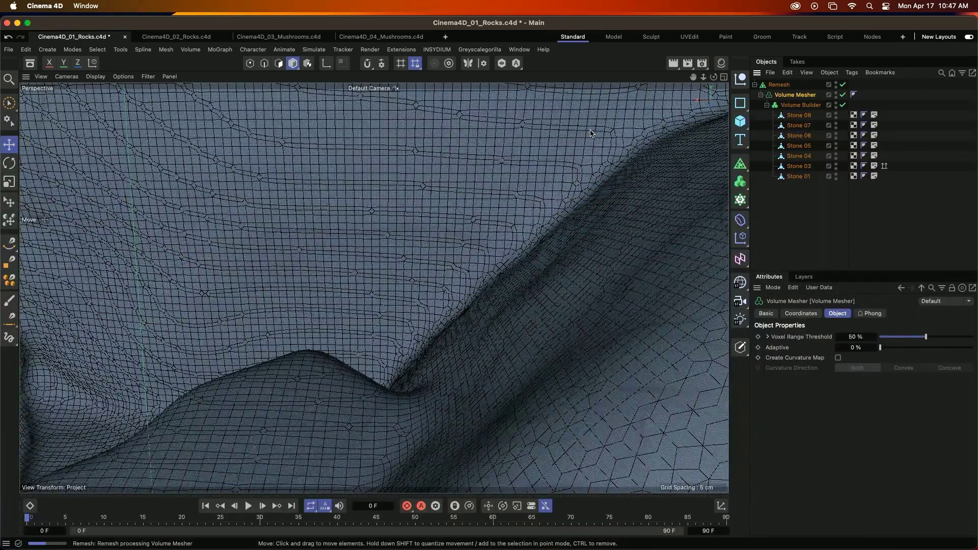
click(779, 85)
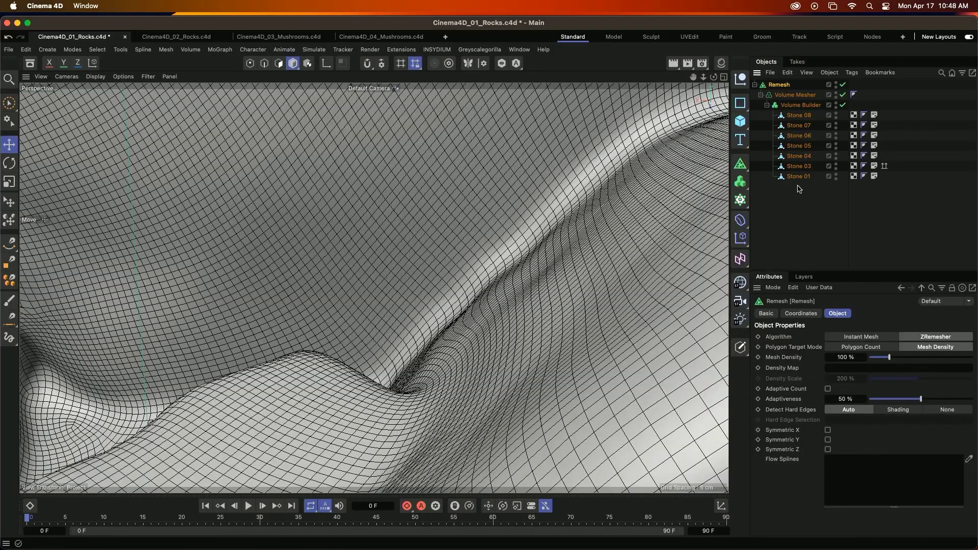
- Examine the remeshed topology of the whole rock formation and switch the wireframe lines off again
click(535, 300)
scroll(560, 266, down, 10)
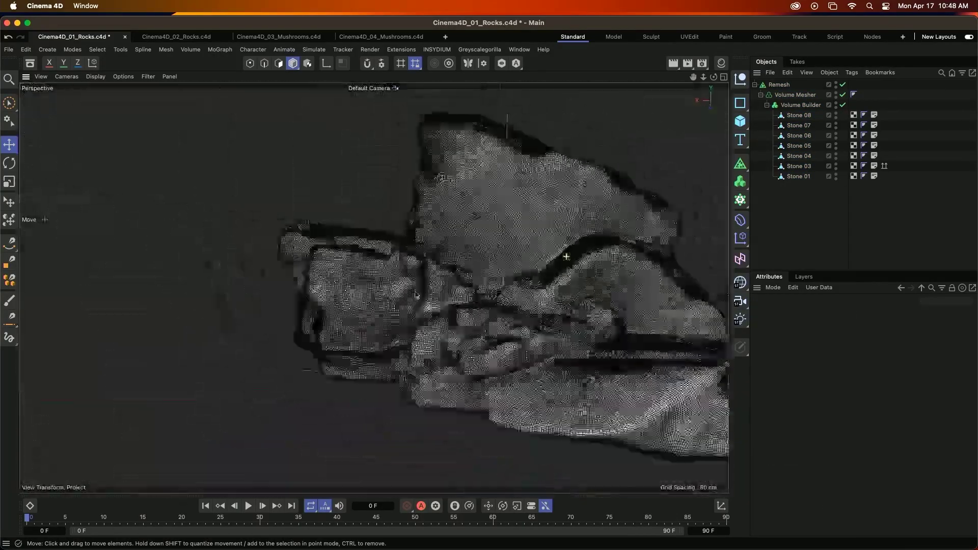
scroll(447, 263, down, 2)
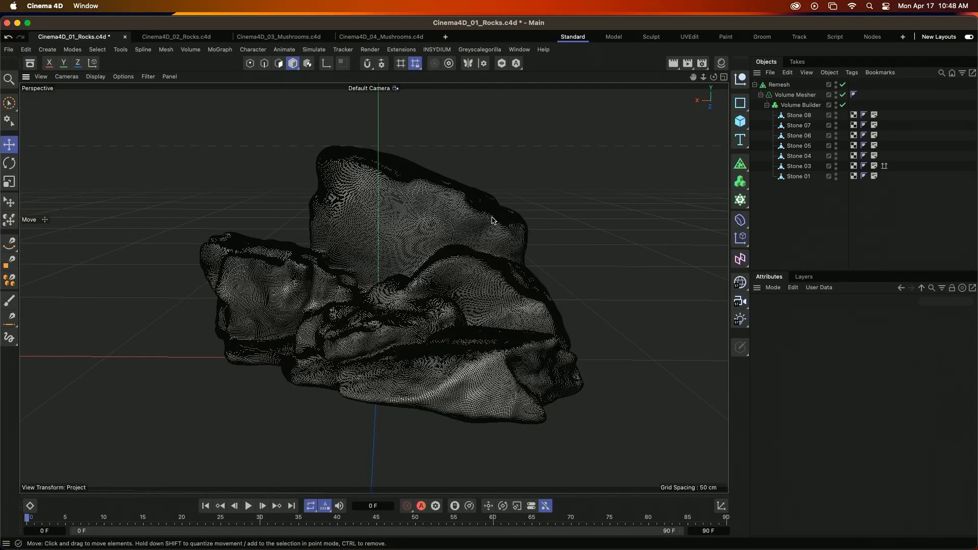
key(n)
key(a)
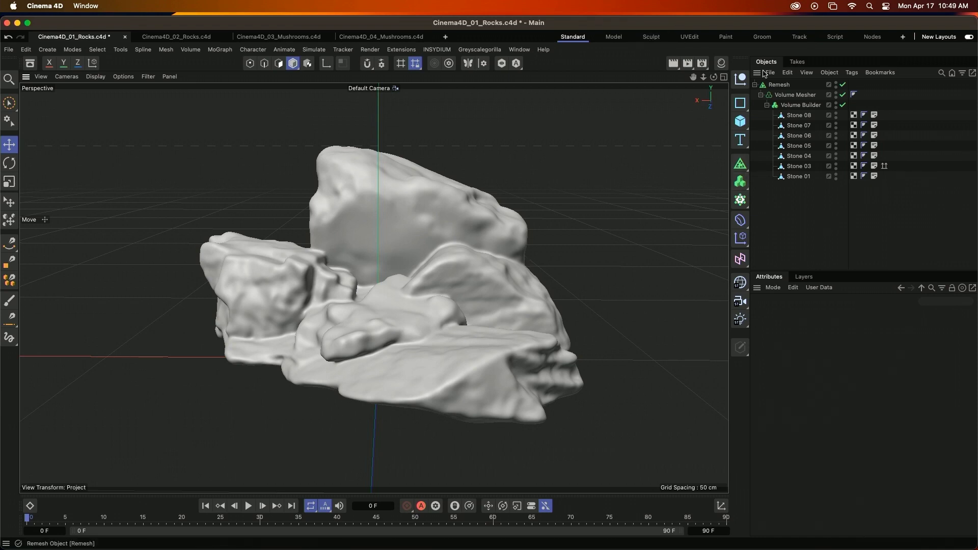
- Create a polygon copy of the Remesh generator with Current State to Object and delete the copy's Volume Mesher null
click(755, 84)
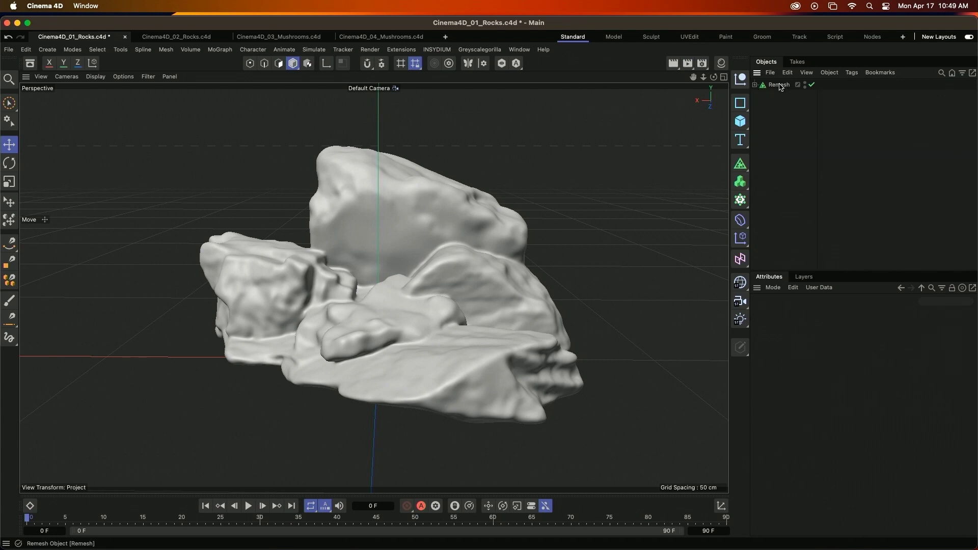
right_click(782, 87)
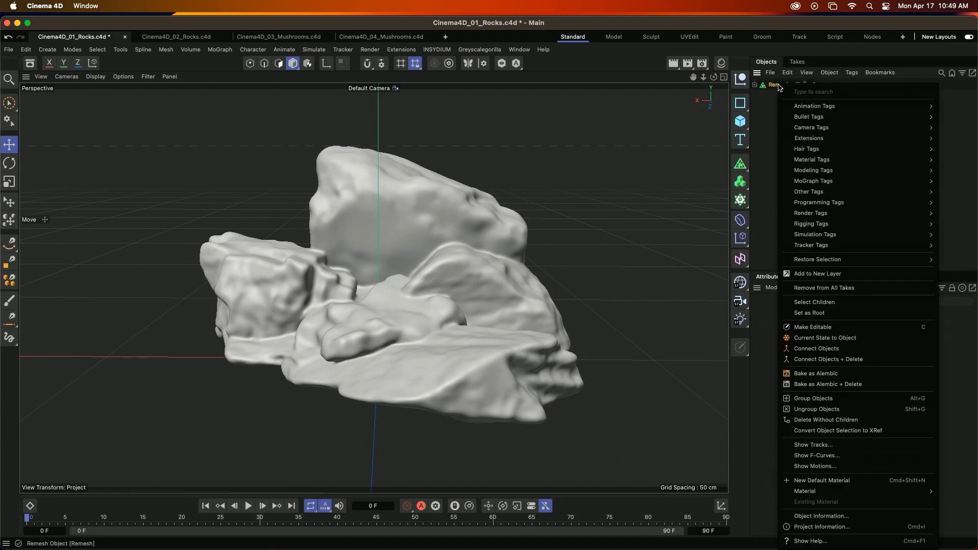
click(840, 340)
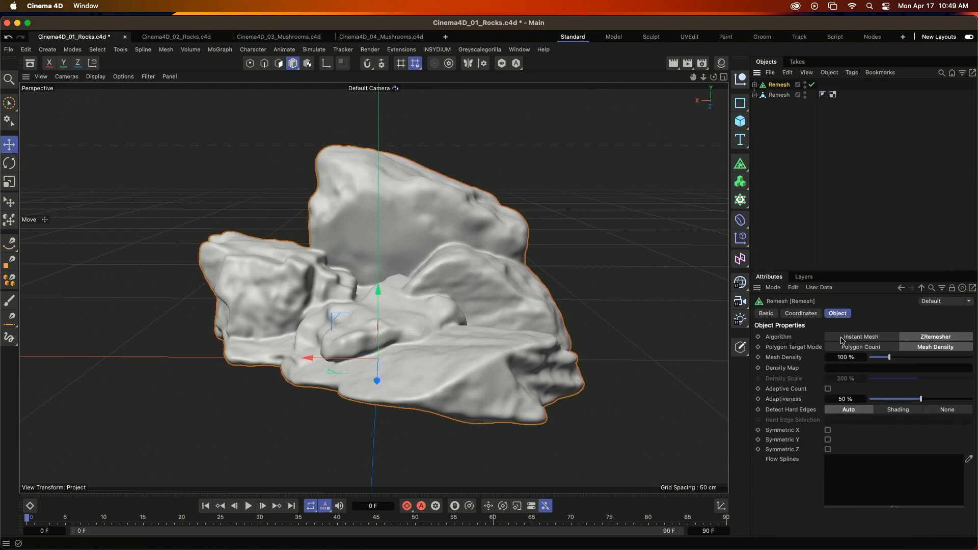
click(755, 96)
click(778, 105)
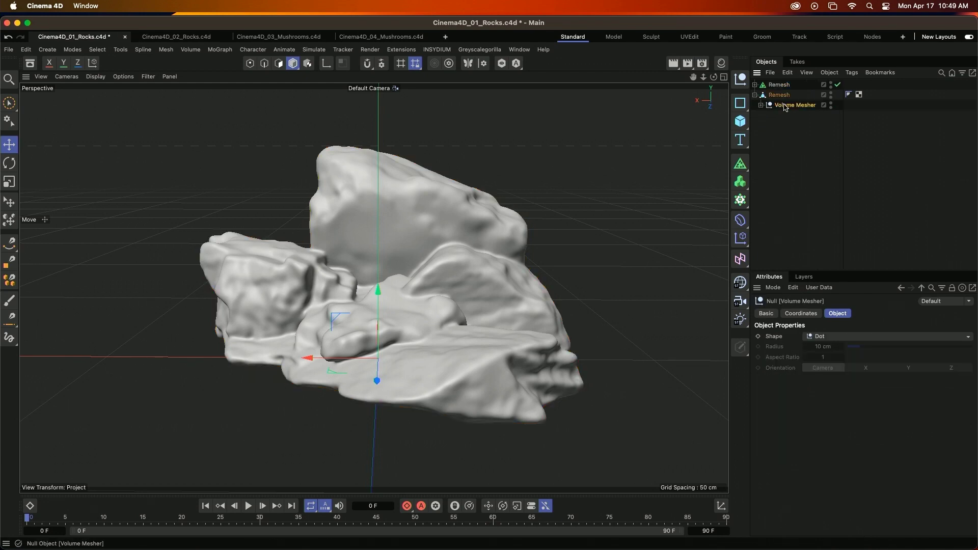
key(Delete)
- Group the original Remesh generator under a null and hide that null in the viewport and renderer
click(778, 97)
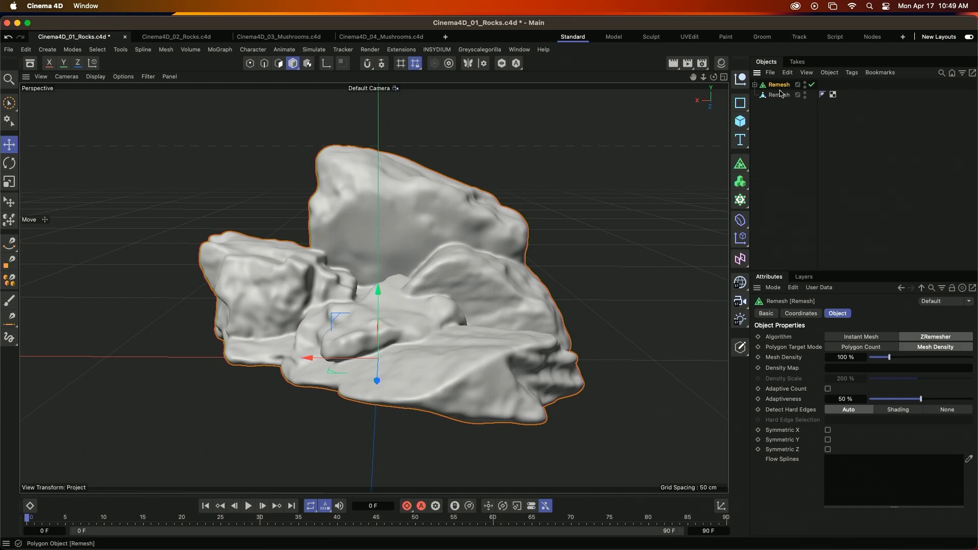
key(c)
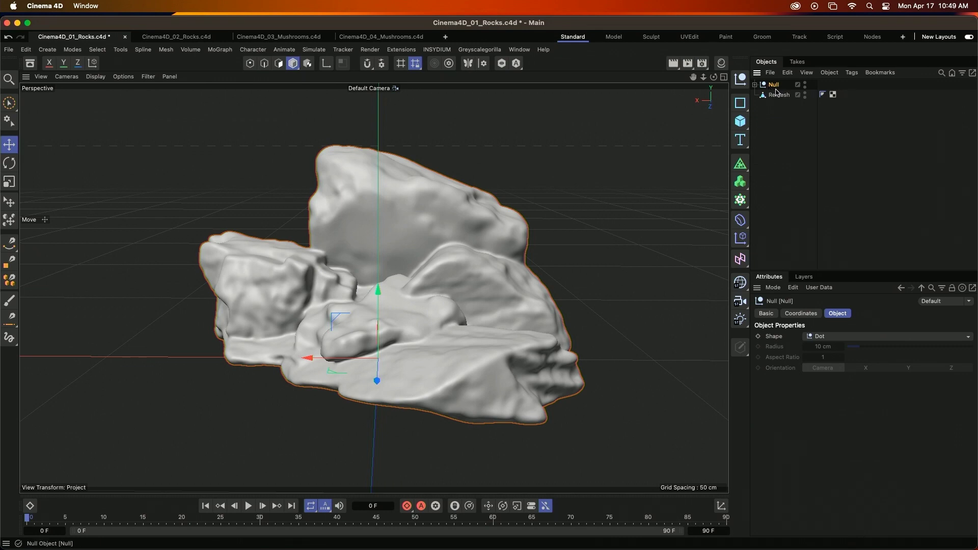
click(805, 83)
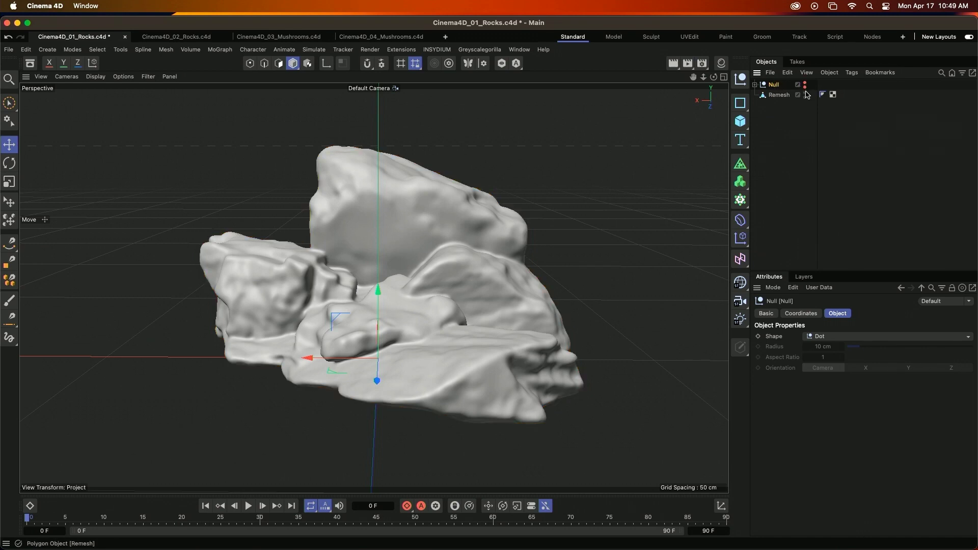
- Select the Remesh polygon object, switch to the Sculpt layout and display the wireframe lines
click(777, 95)
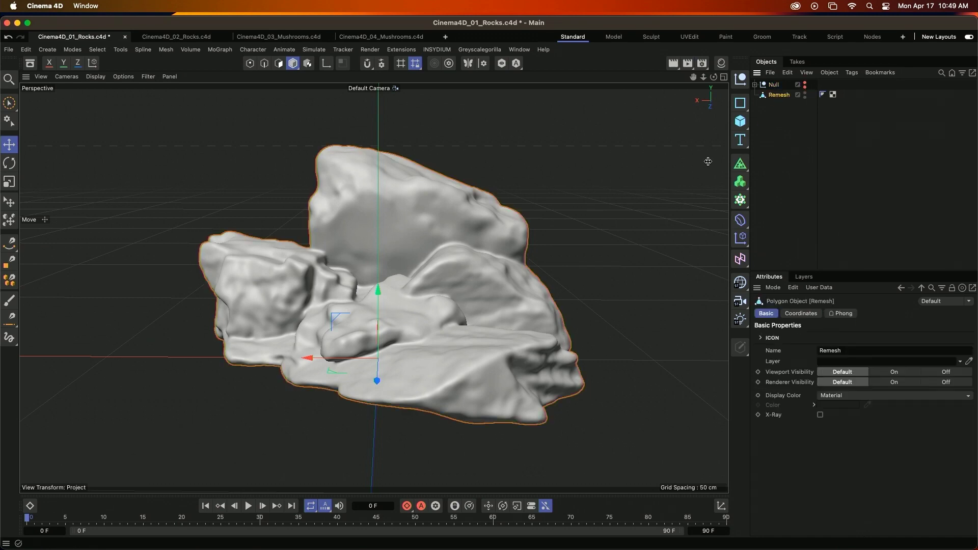
click(661, 38)
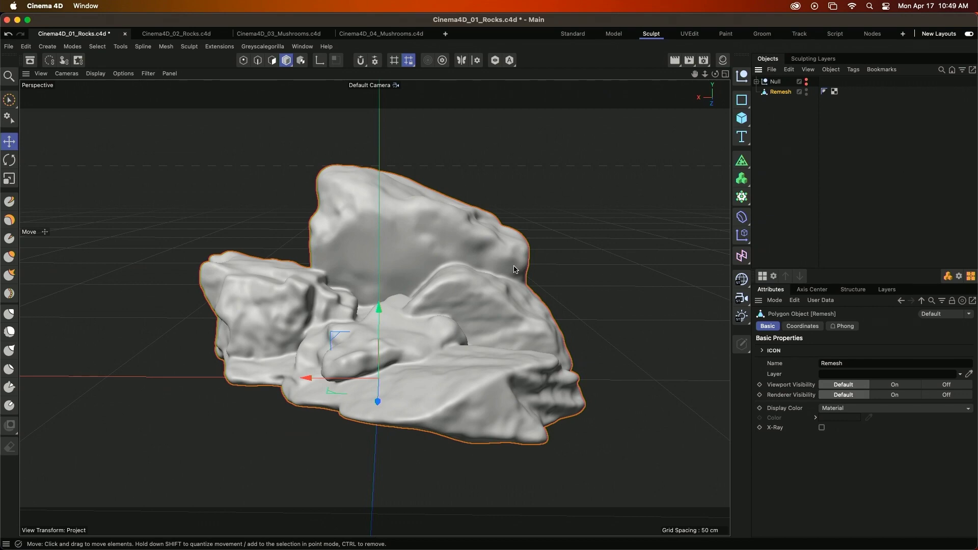
key(n)
key(b)
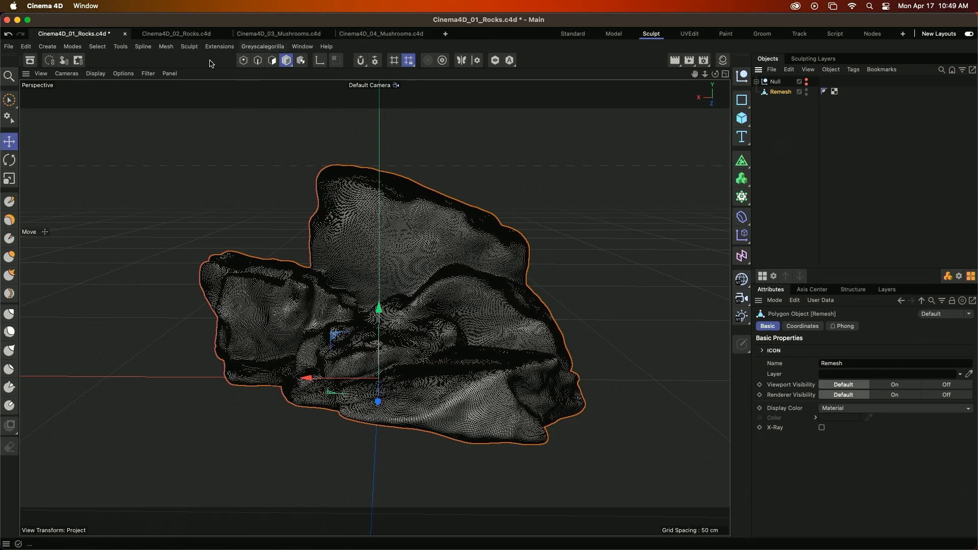
- Subdivide the Remesh polygon object for sculpting up to level 1
click(189, 47)
click(209, 65)
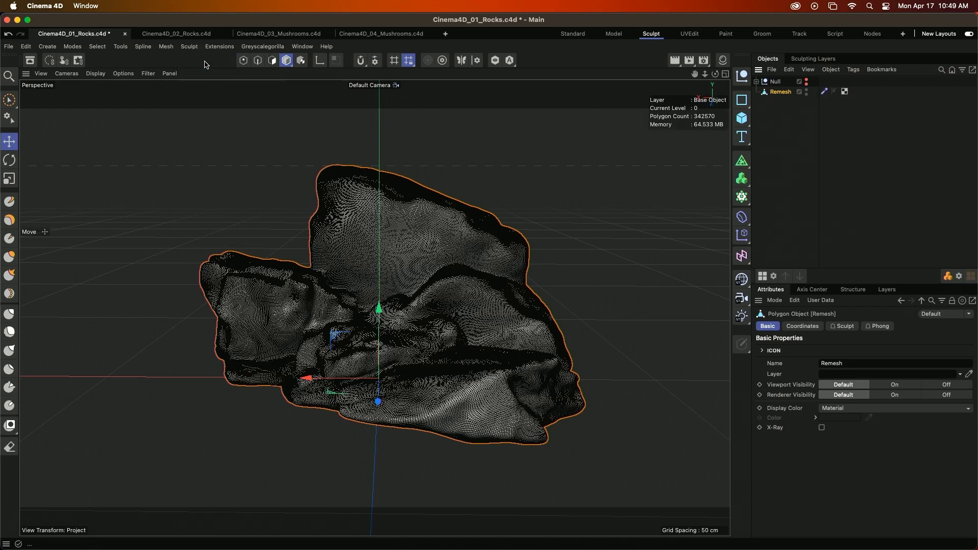
click(189, 47)
click(209, 66)
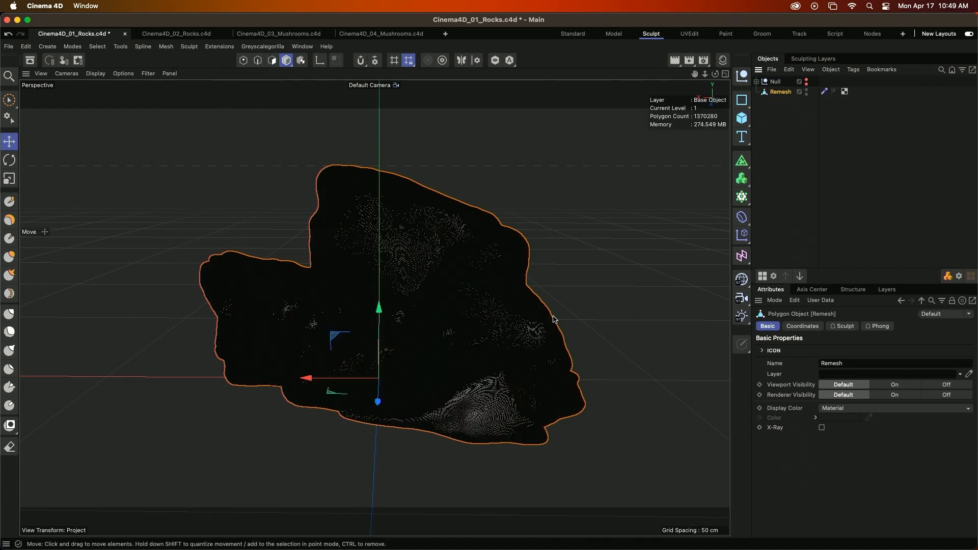
alt+drag(457, 329, 470, 311)
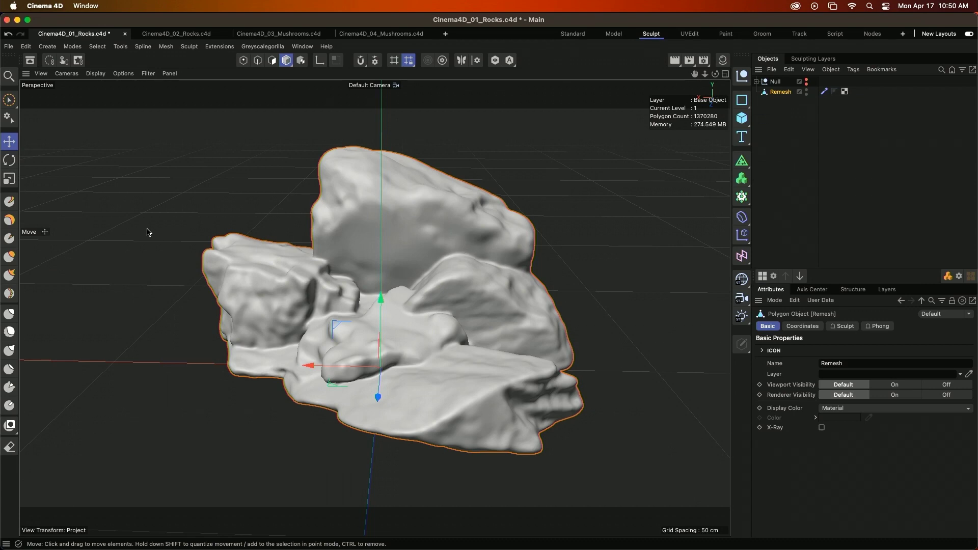
- Set the Grab brush's size to 56 and bring up the Smooth brush's settings
click(9, 313)
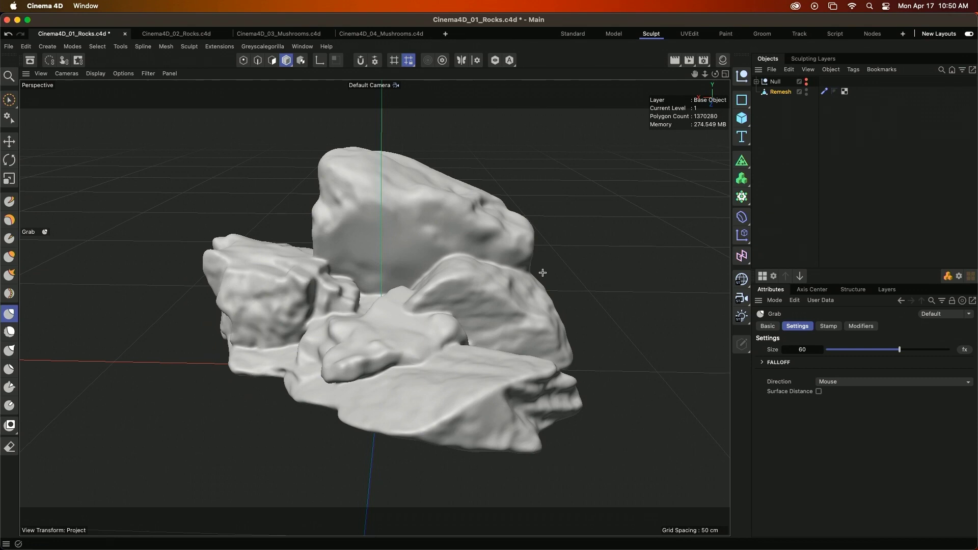
middle_drag(498, 297, 512, 289)
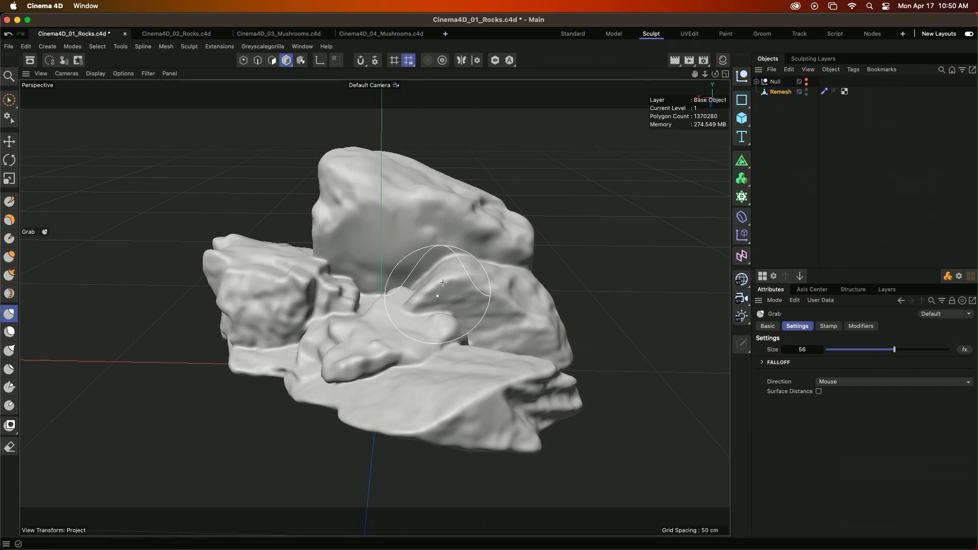
click(9, 331)
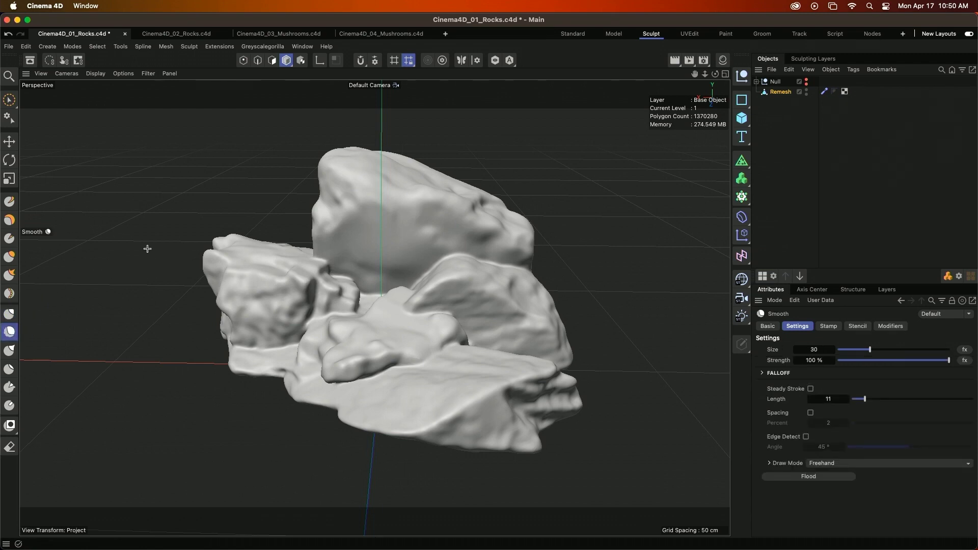
- Activate the Draw sculpting brush and load the Rocks 02 preset for it
click(10, 202)
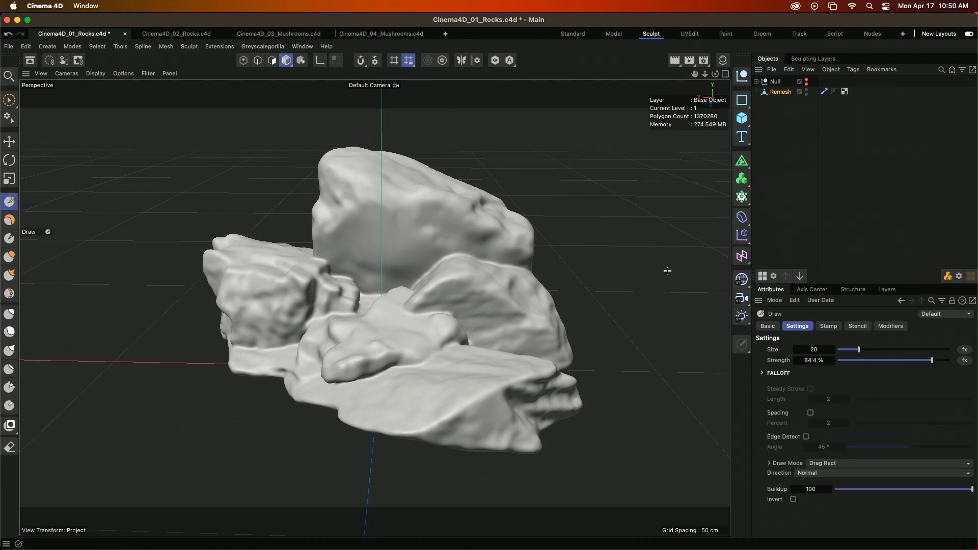
click(940, 315)
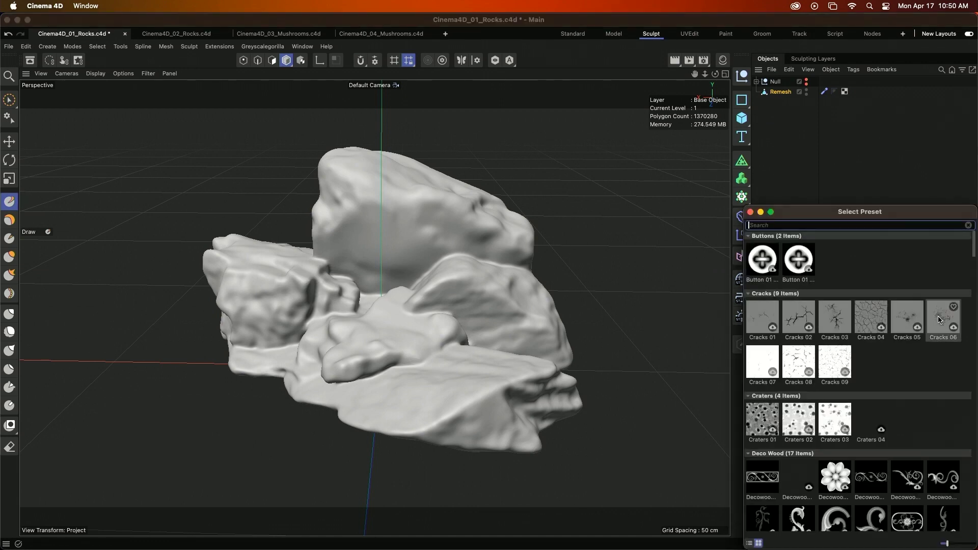
drag(866, 211, 853, 204)
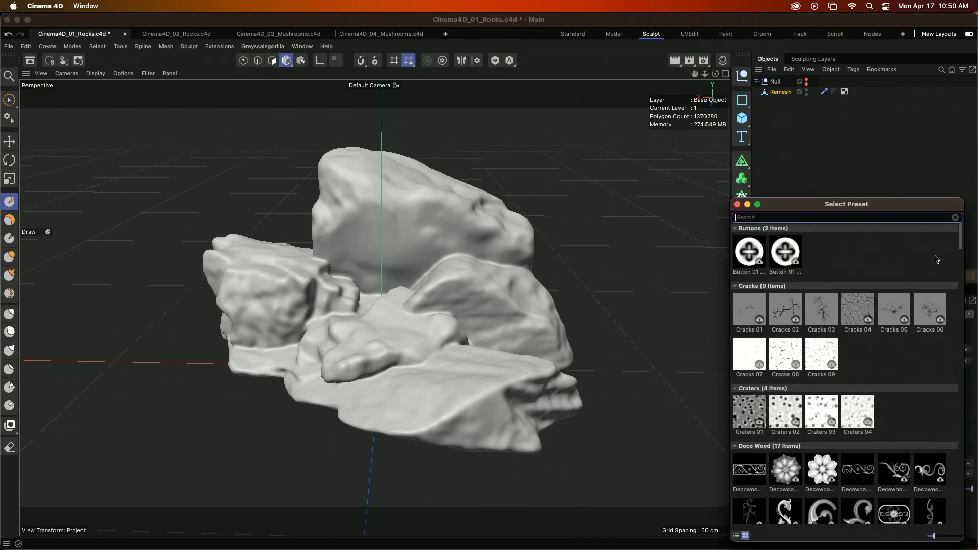
drag(962, 243, 959, 387)
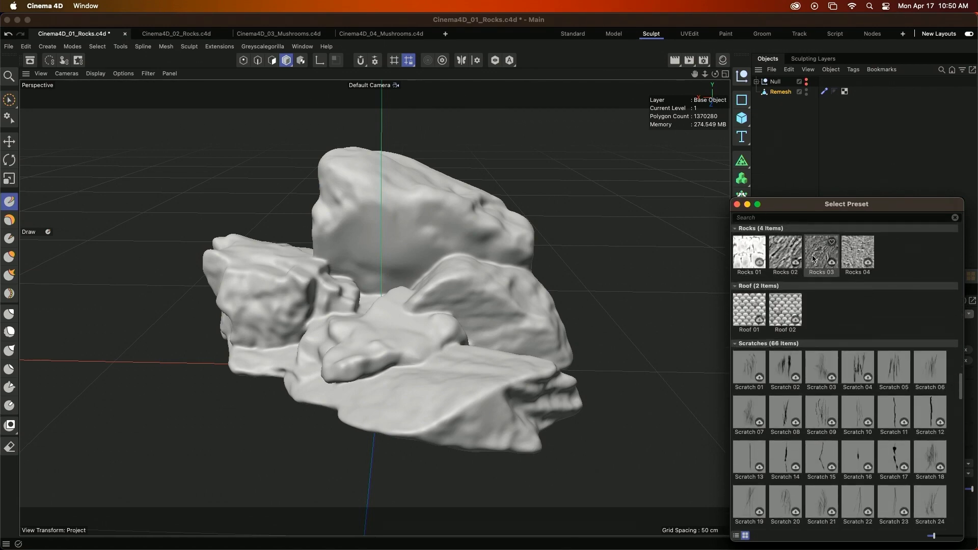
double_click(776, 254)
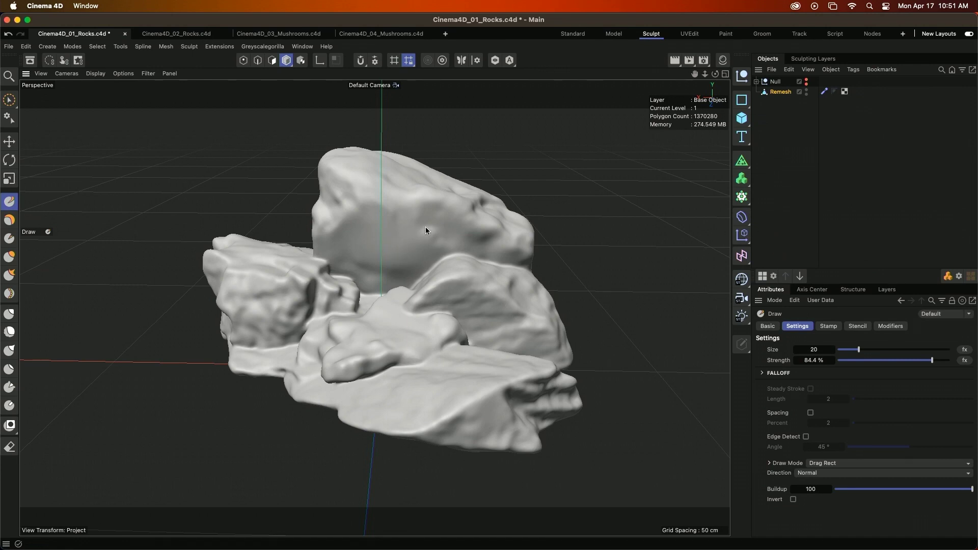
click(409, 250)
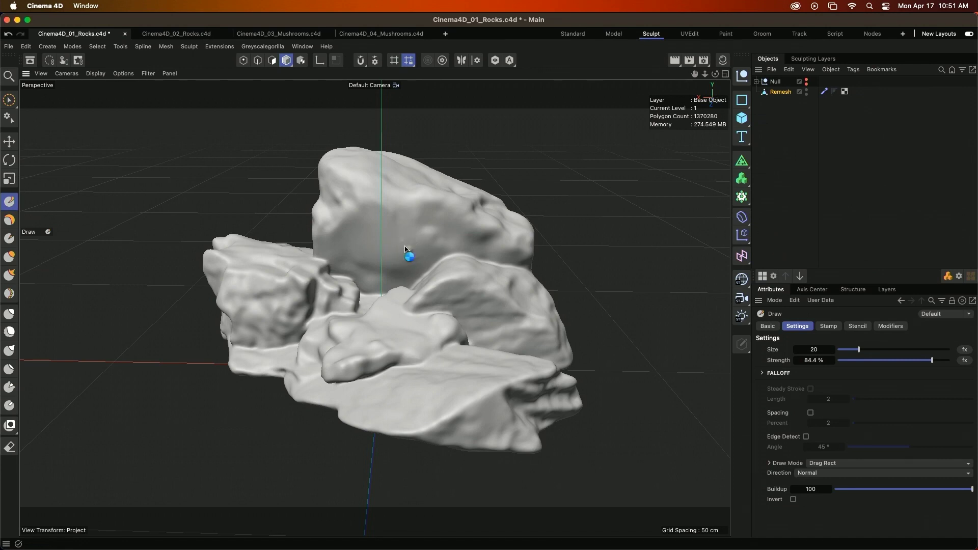
- Browse the Draw brush's presets and stamp two crack patterns side by side onto the front face of the tall back rock
click(923, 314)
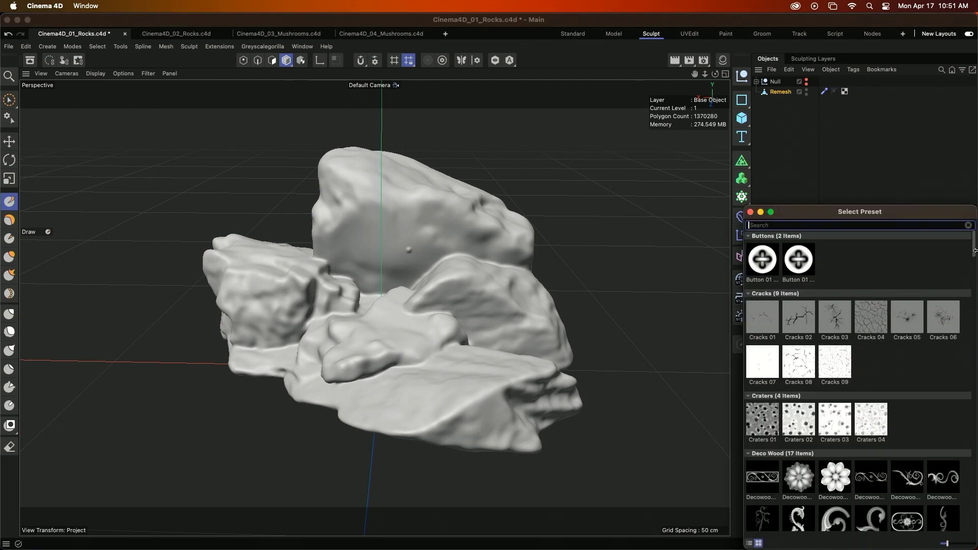
scroll(963, 306, down, 15)
scroll(966, 350, down, 10)
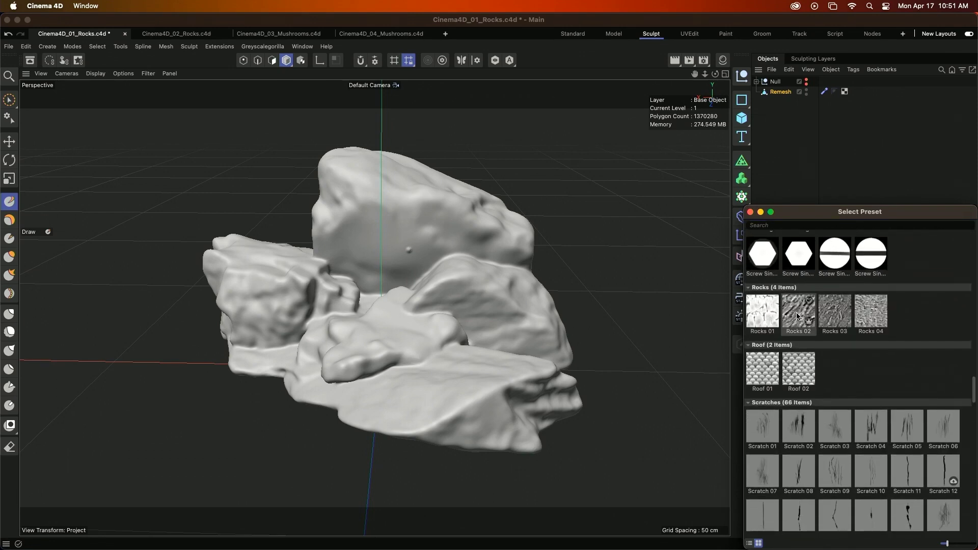
double_click(797, 316)
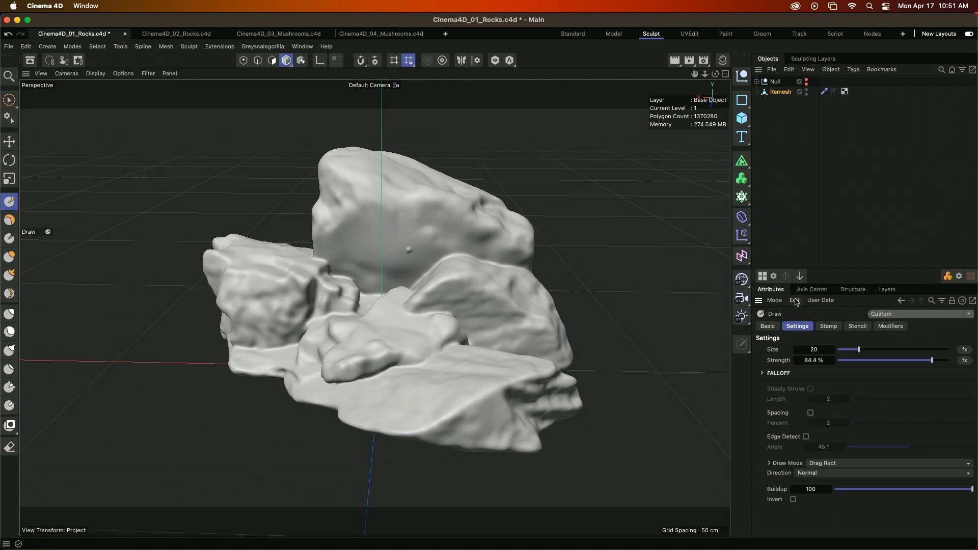
drag(407, 247, 407, 266)
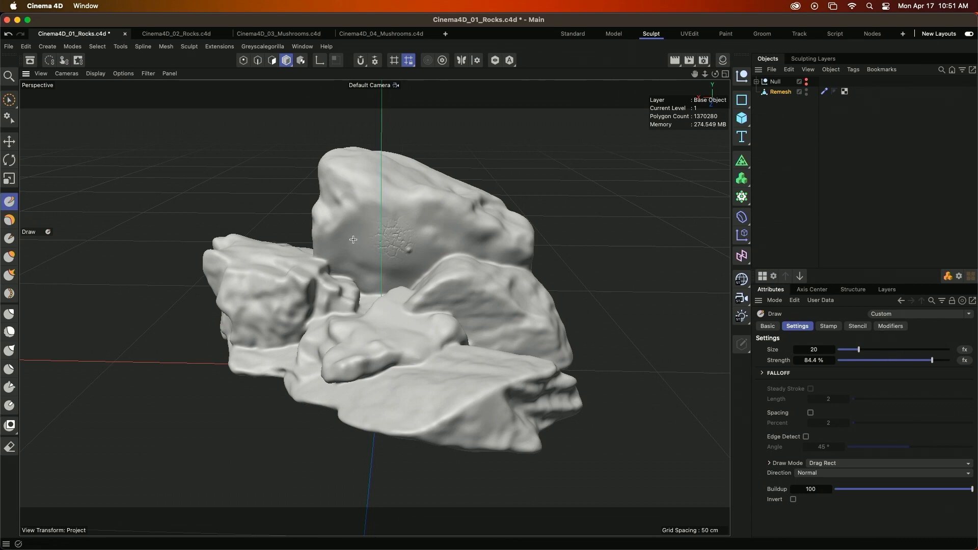
mouse_move(353, 240)
mouse_down()
mouse_move(373, 280)
mouse_move(372, 239)
mouse_move(377, 255)
mouse_up()
scroll(380, 253, up, 4)
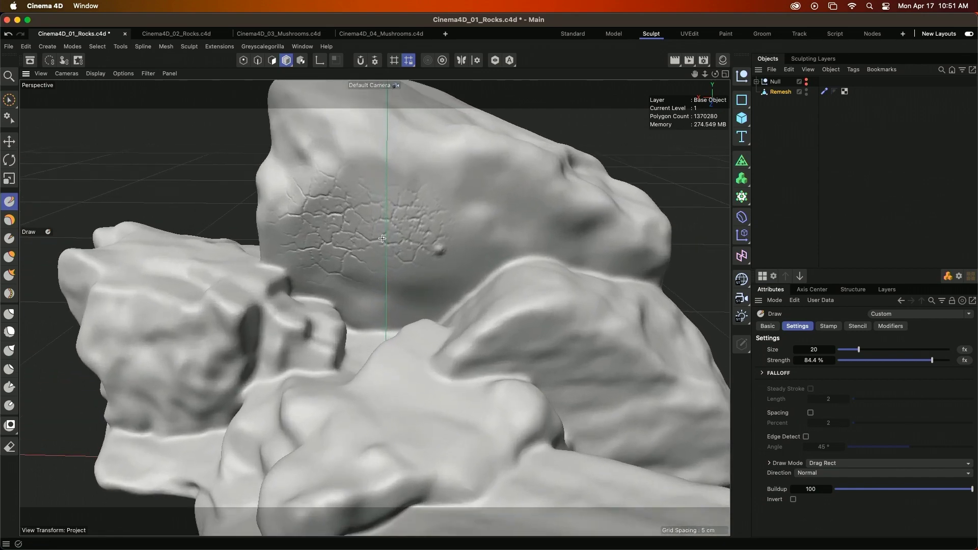
scroll(381, 239, up, 2)
scroll(380, 238, down, 8)
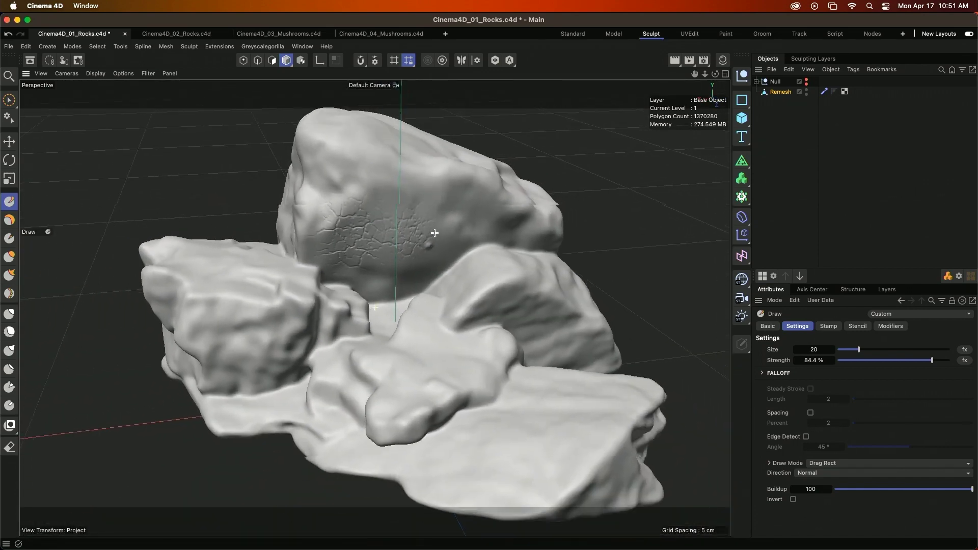
- Load the Craters 01 preset for the Draw brush
click(952, 314)
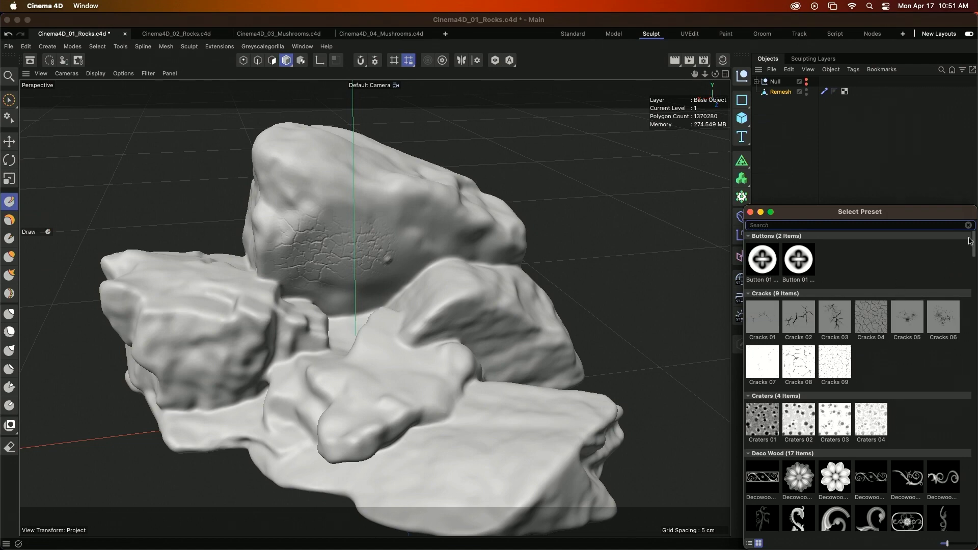
scroll(974, 249, down, 5)
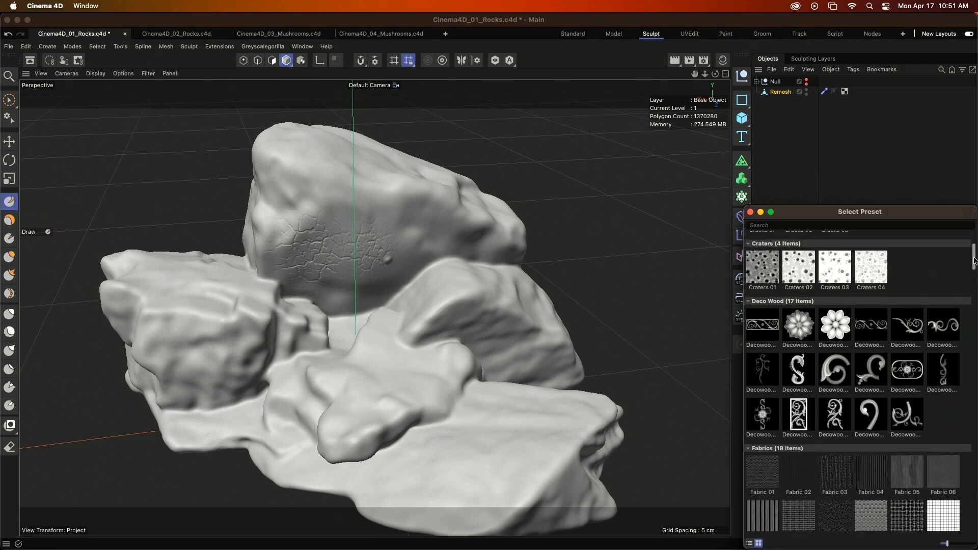
click(761, 274)
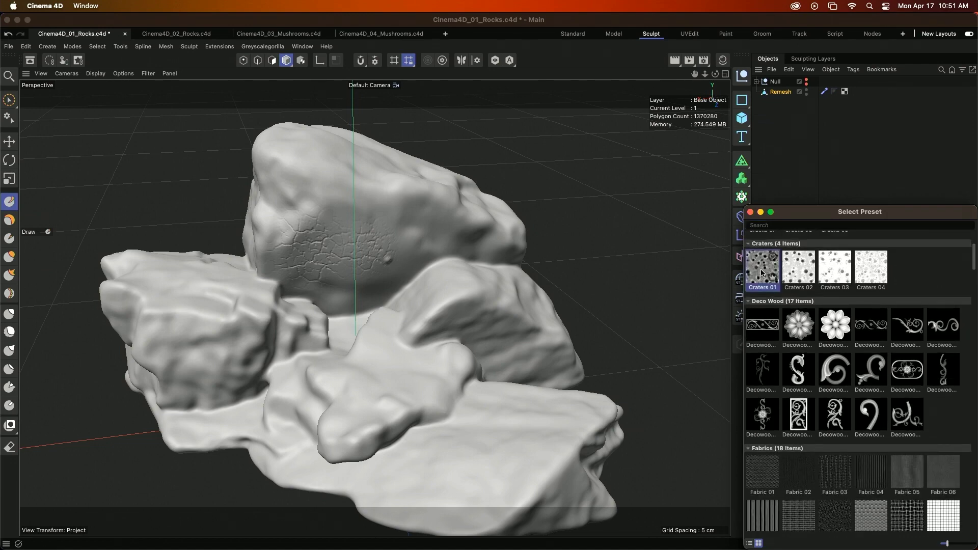
double_click(762, 271)
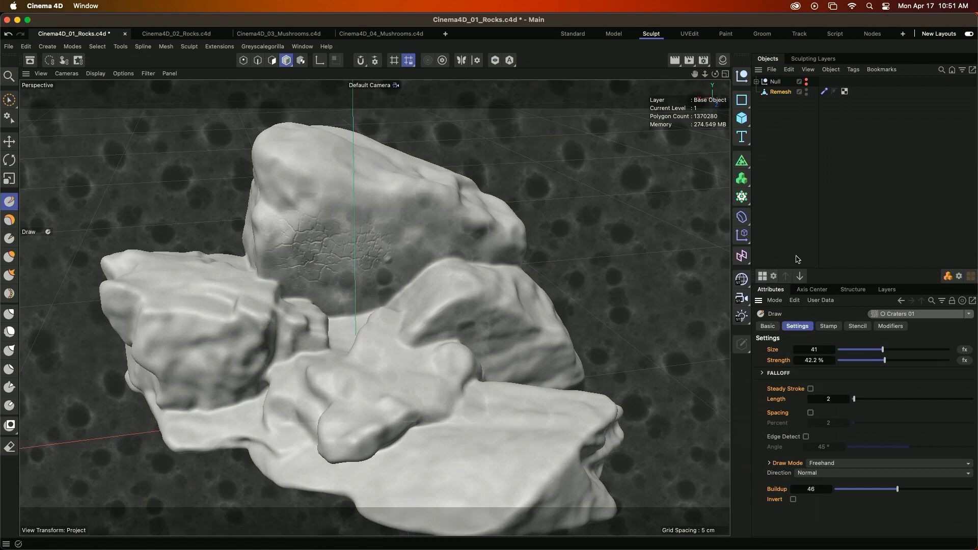
- Load the Rocks 02 preset for the Draw brush
click(916, 315)
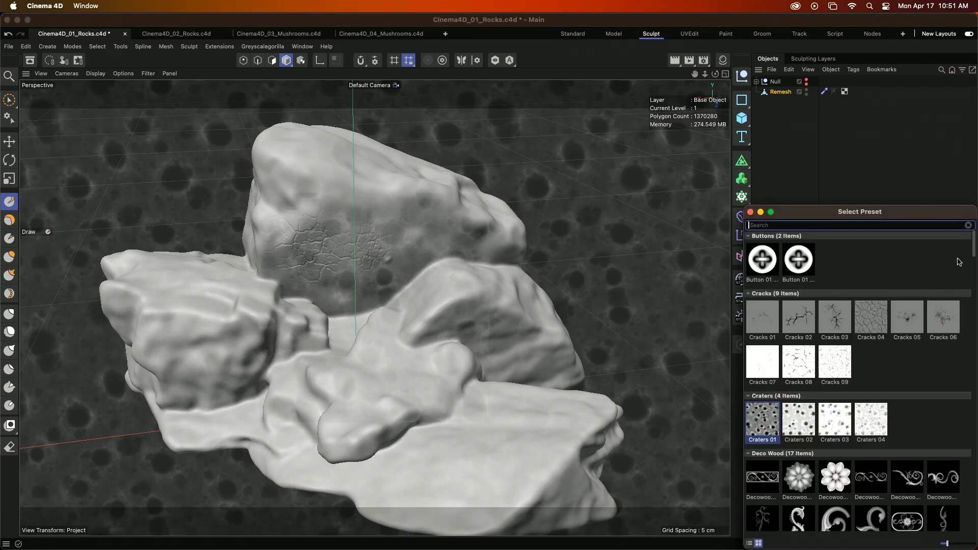
drag(974, 247, 968, 397)
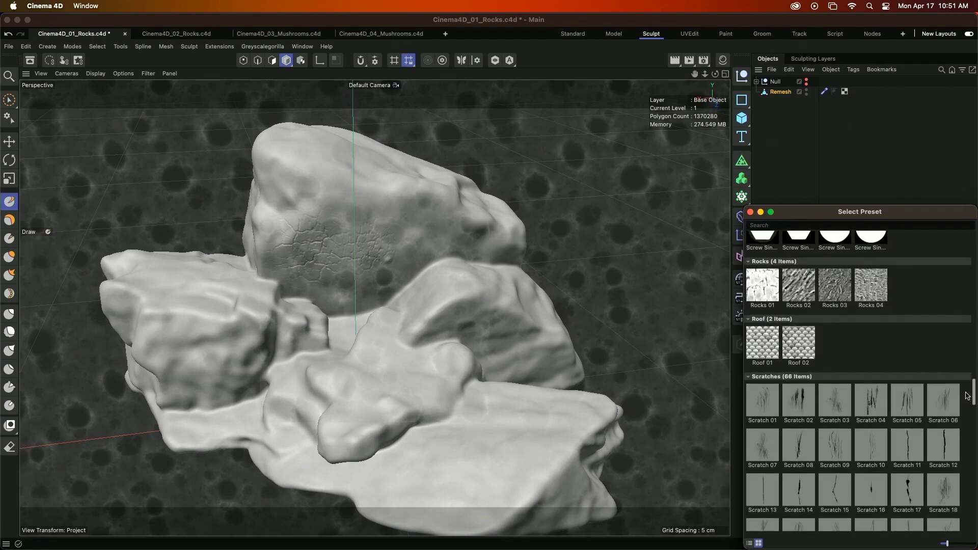
click(800, 287)
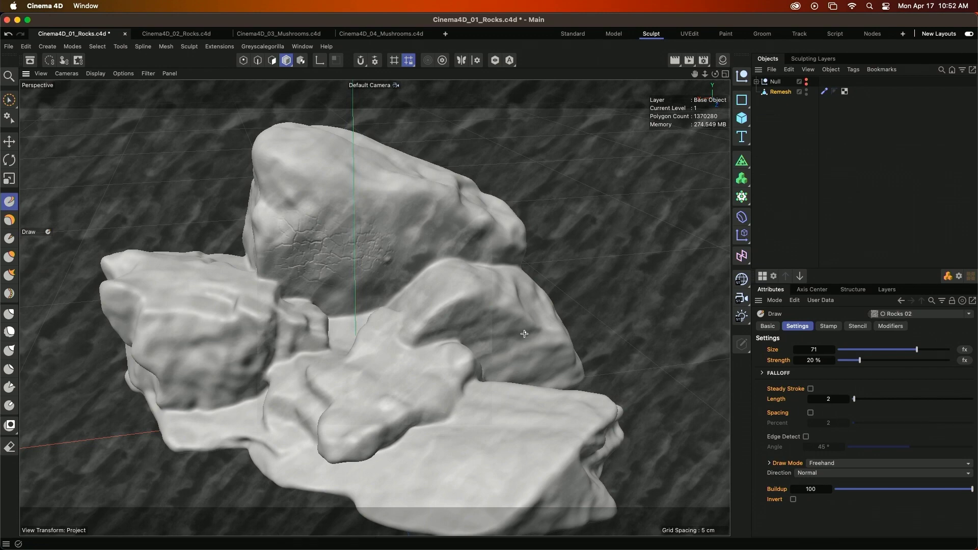
- Turn off the visibility of the Draw brush's stencil overlay while keeping the stencil itself enabled
scroll(581, 322, up, 10)
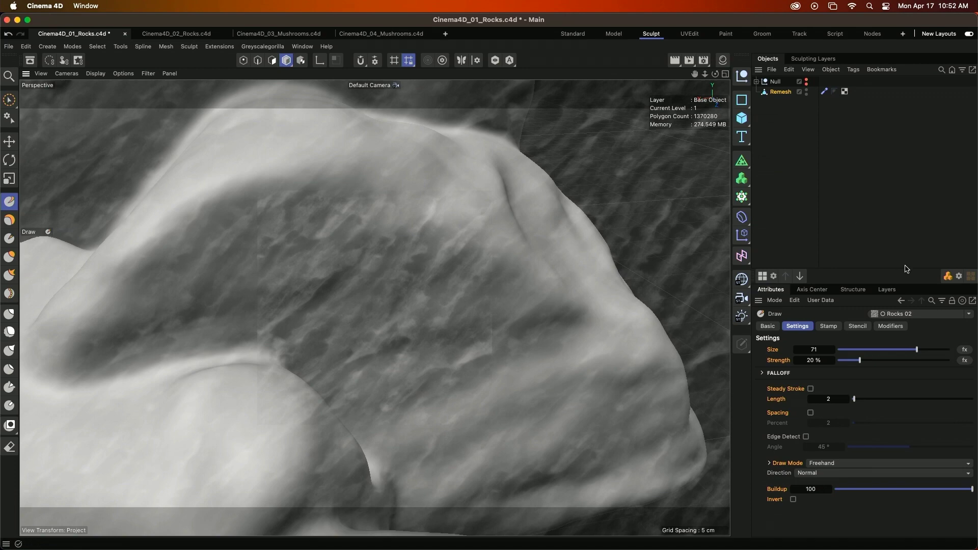
click(861, 330)
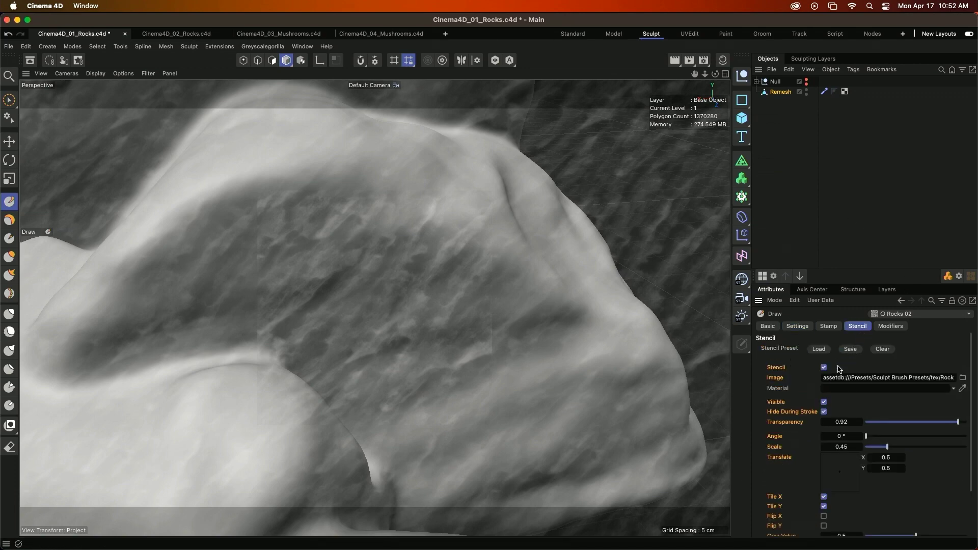
click(824, 402)
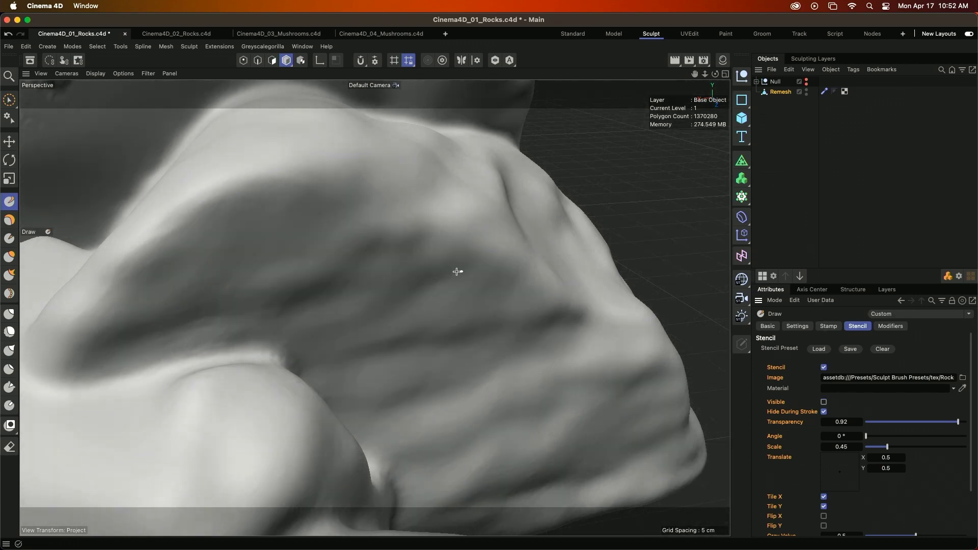
scroll(465, 262, down, 10)
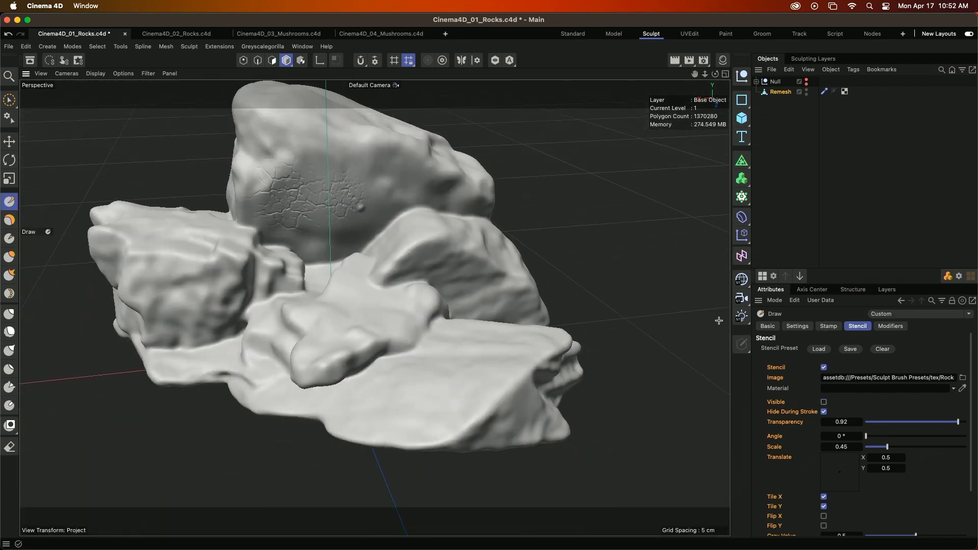
- Set the Draw brush's strength to 3.1 % and sculpt rocky texture onto the rock behind the flat front slab
click(797, 326)
drag(848, 361, 841, 361)
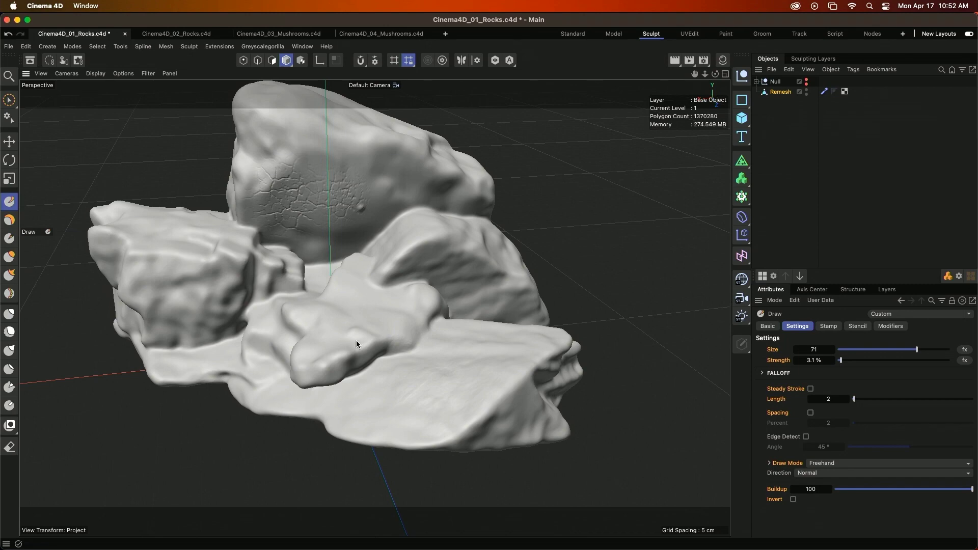
scroll(410, 267, up, 5)
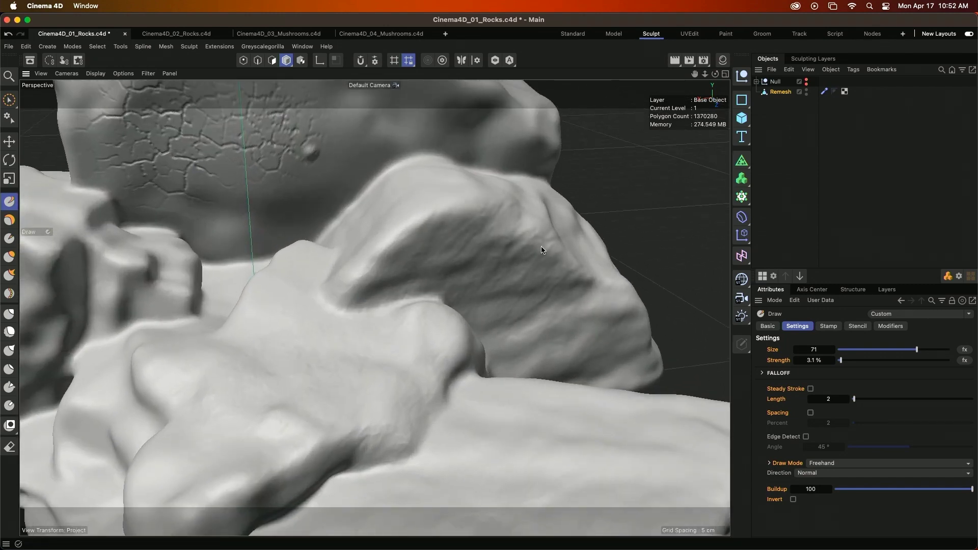
alt+drag(387, 213, 424, 358)
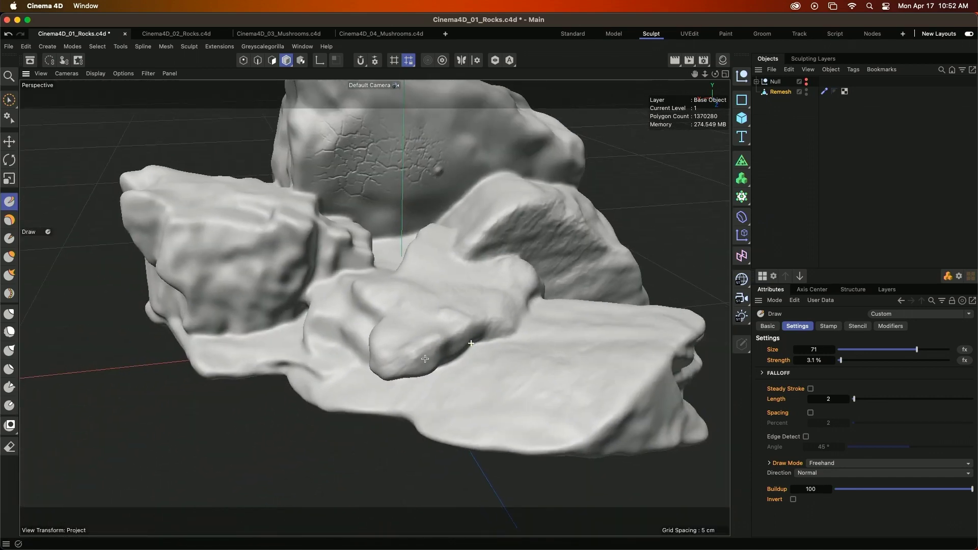
- Activate the Smooth sculpting brush and inspect the textured rock formation
click(9, 331)
mouse_move(374, 307)
alt+mouse_down()
mouse_move(512, 281)
mouse_move(464, 287)
alt+mouse_up()
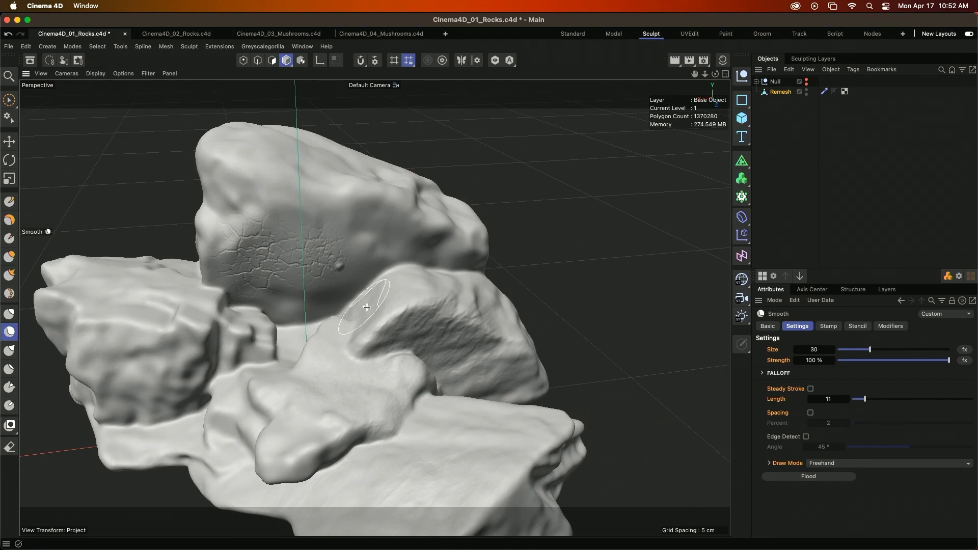
- Switch to the Cinema4D_02_Rocks.c4d project and examine the finished rock formation from several sides
click(176, 33)
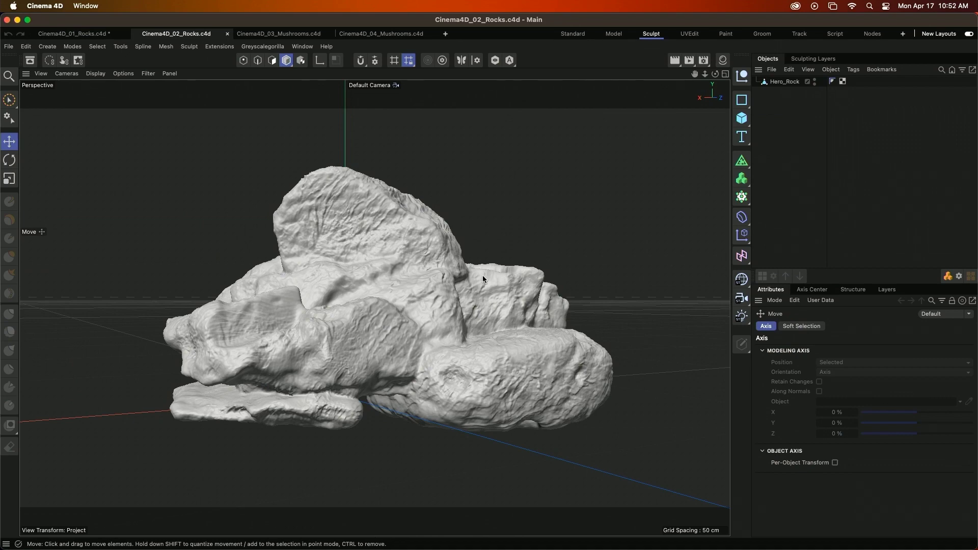
alt+drag(483, 276, 367, 310)
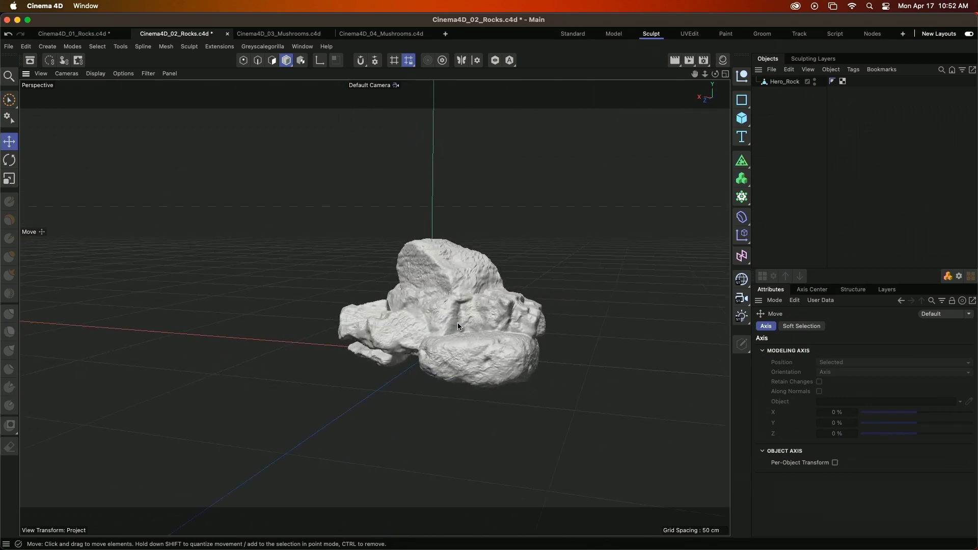
alt+drag(458, 323, 531, 319)
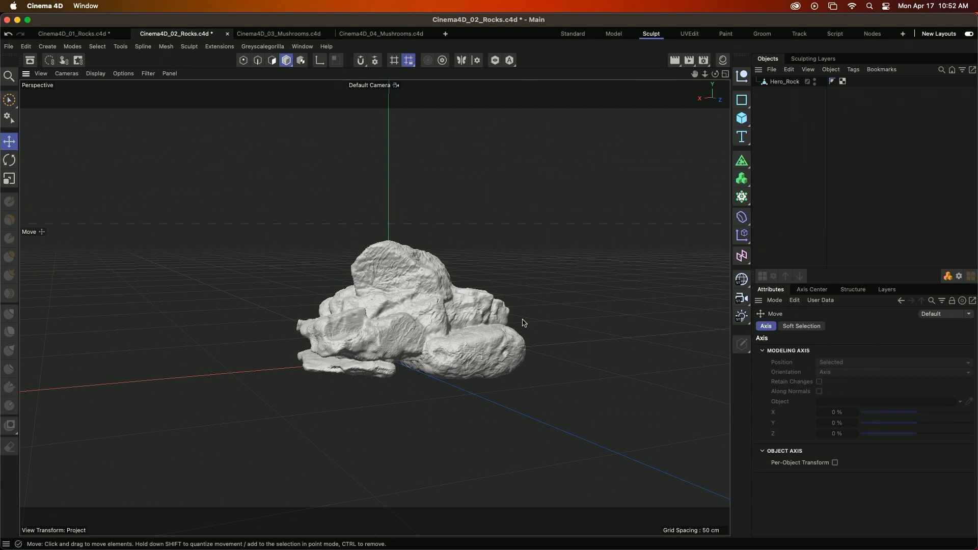
- Select Hero_Rock and view the Asset Browser's options for adding objects to the database
click(783, 82)
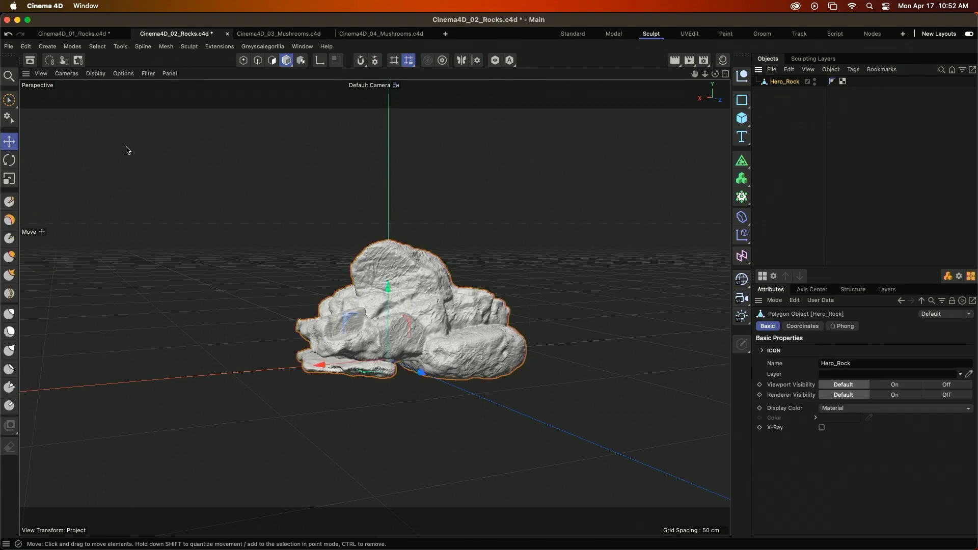
click(29, 61)
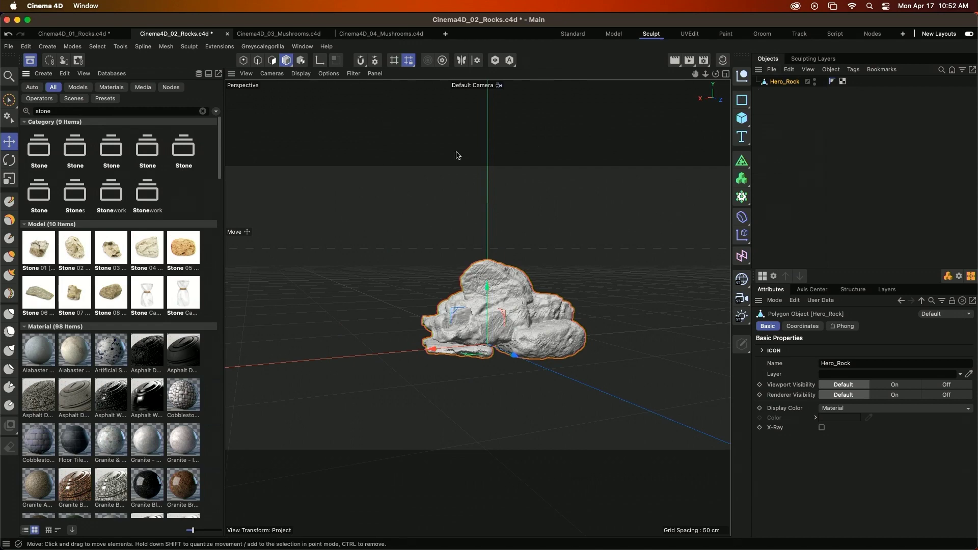
click(44, 74)
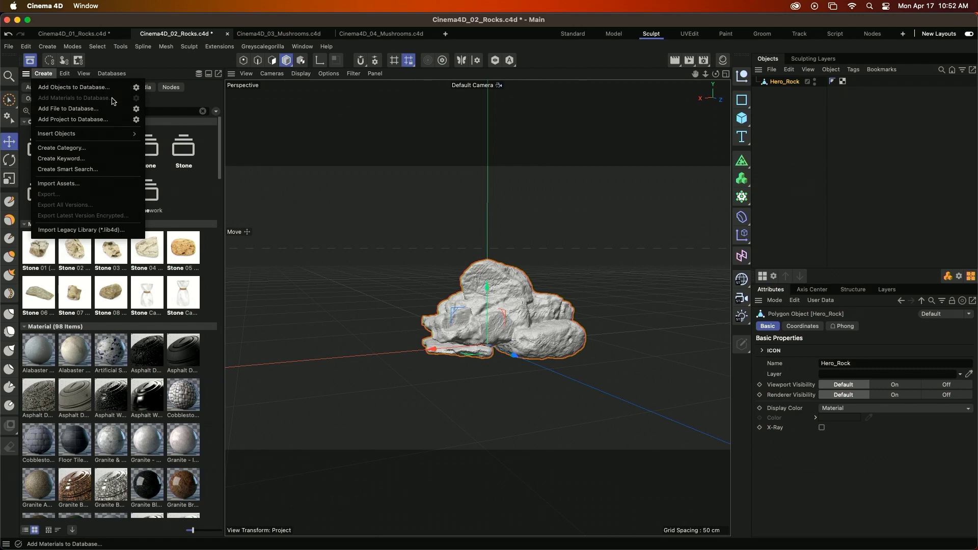
click(148, 100)
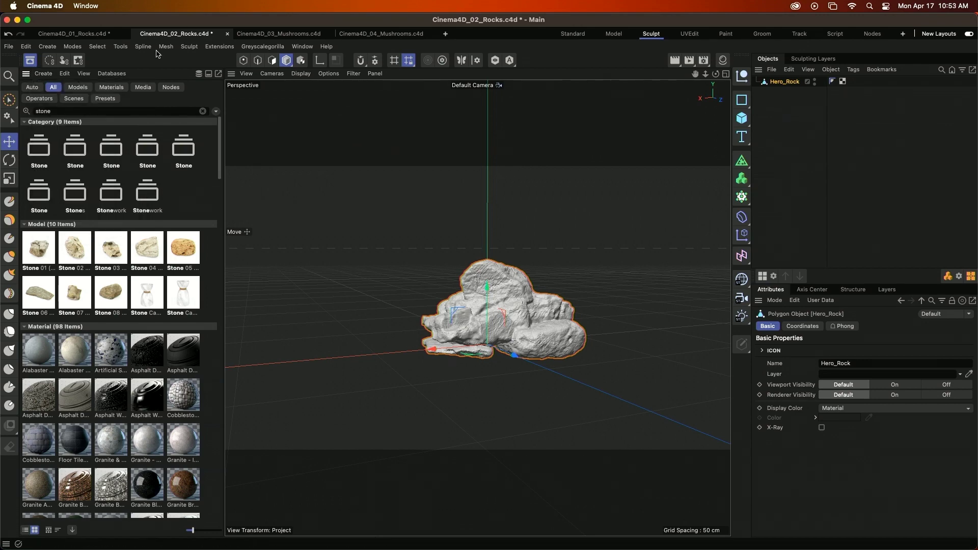
- Close the Cinema4D_01_Rocks.c4d and Cinema4D_02_Rocks.c4d projects without saving their changes
click(124, 34)
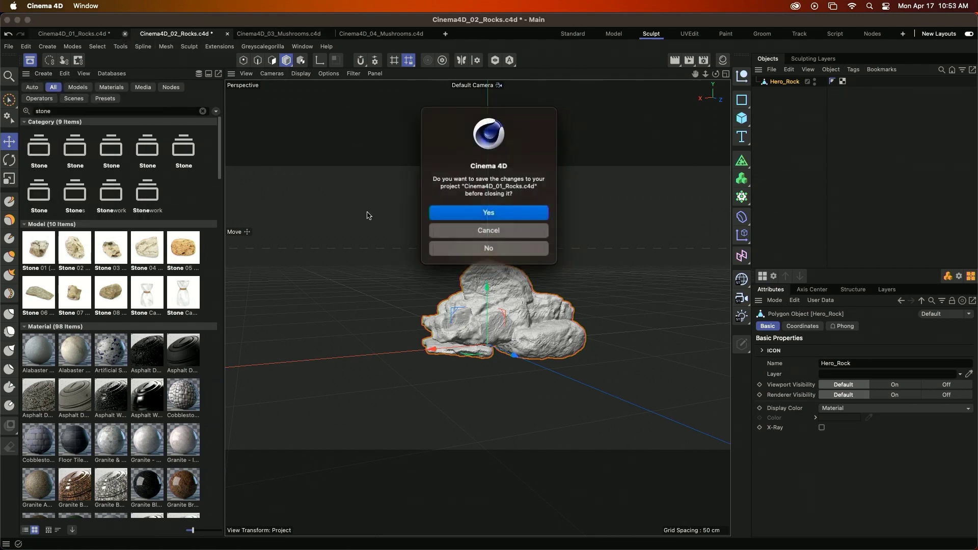
click(489, 248)
click(125, 34)
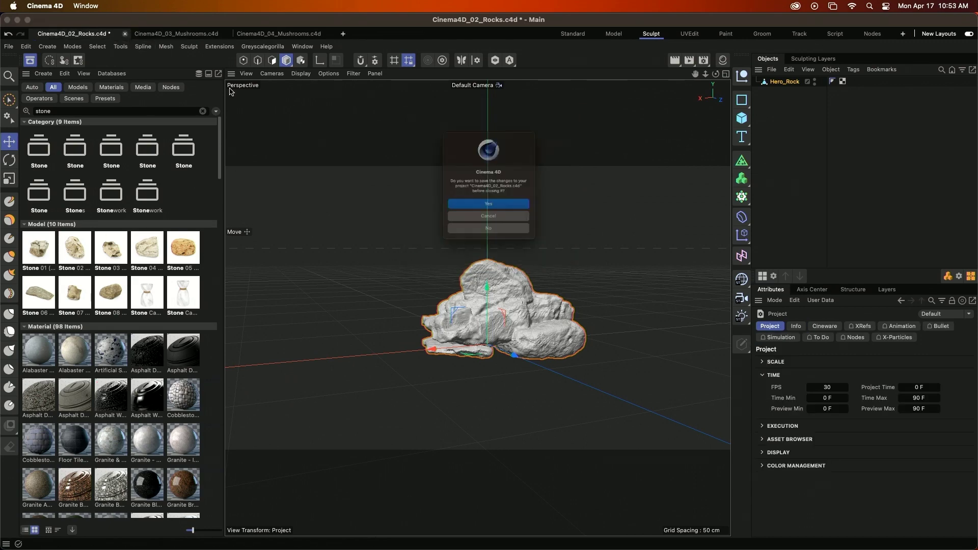
click(487, 247)
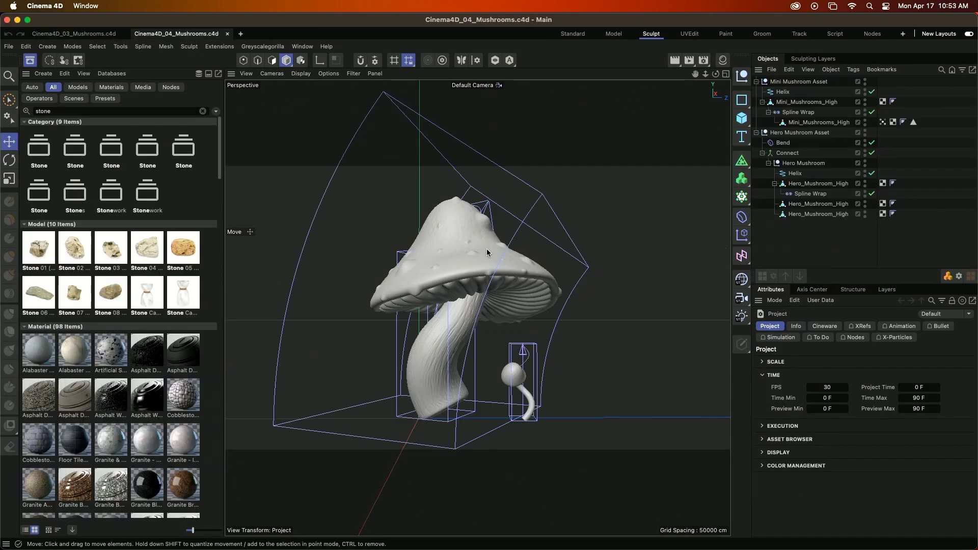
- Switch to the Cinema4D_03_Mushrooms.c4d project and hide the Asset Browser
click(95, 35)
click(30, 60)
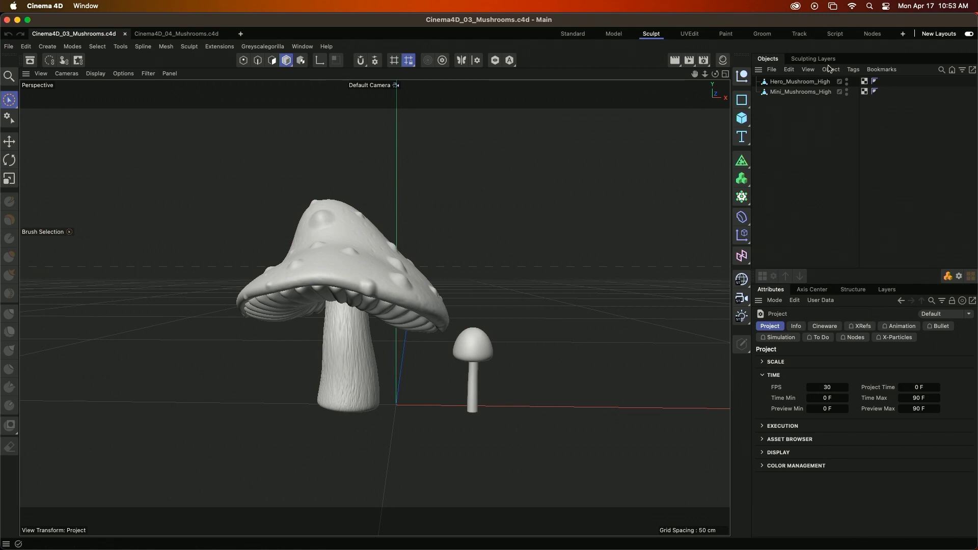
- Hide the Mini_Mushrooms_High object and select Hero_Mushroom_High in the Standard layout
click(847, 94)
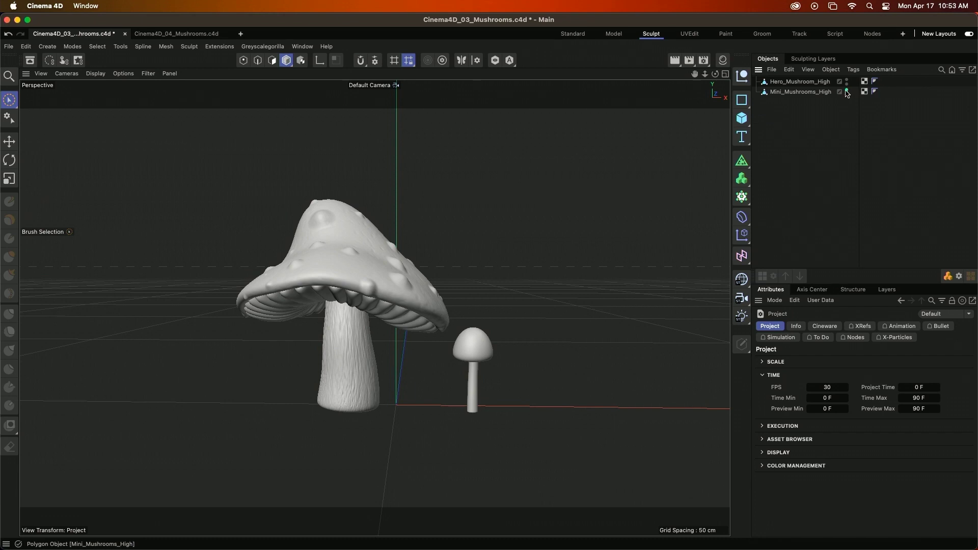
click(847, 90)
click(800, 82)
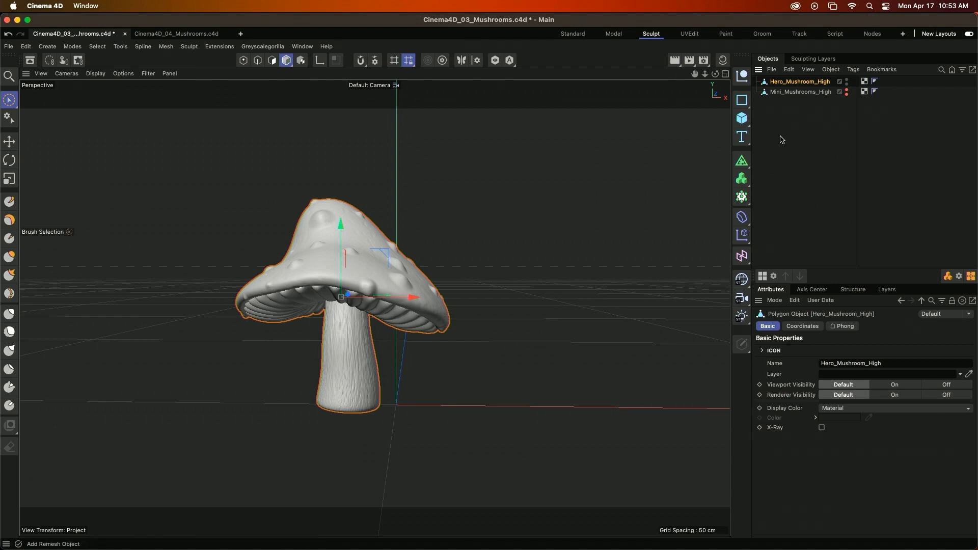
click(573, 34)
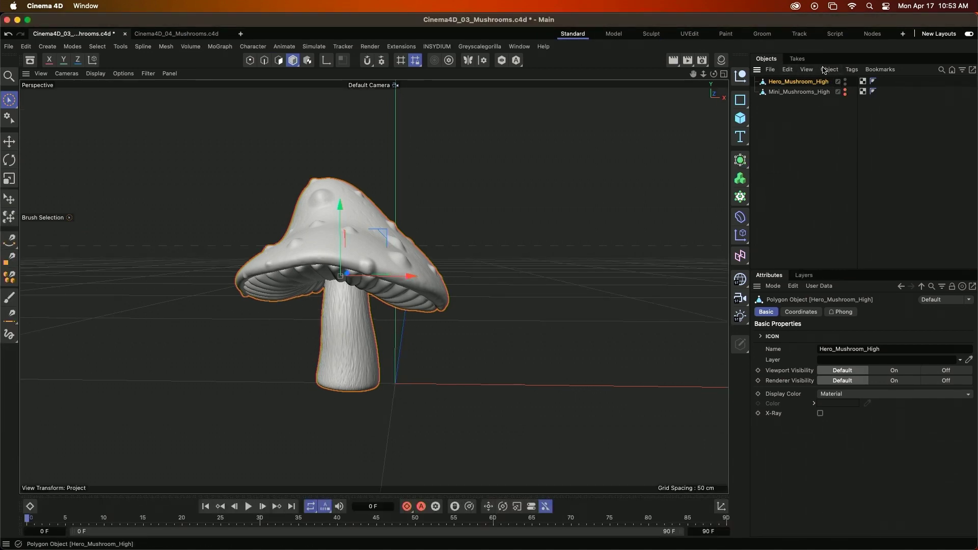
- Split Hero_Mushroom_High into separate parts with Polygon Islands to Objects
click(115, 49)
mouse_move(238, 393)
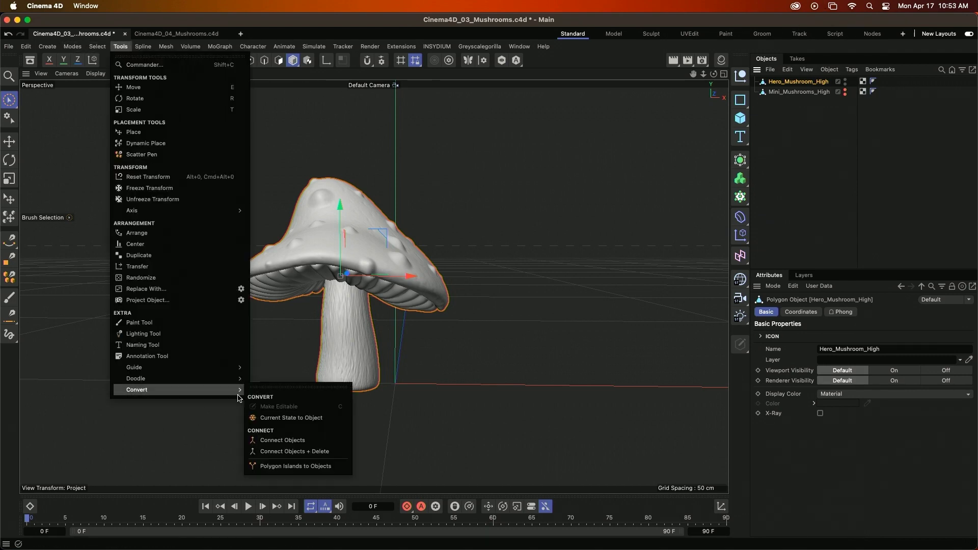
click(319, 467)
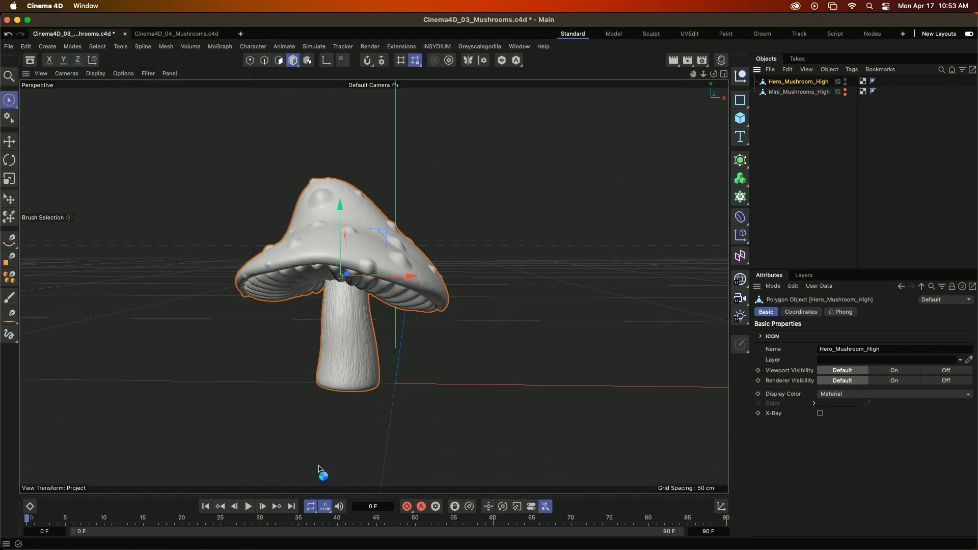
- Move the three split parts out of the Hero_Mushroom_High parent and delete the original parent object
click(754, 82)
click(805, 91)
shift+click(801, 112)
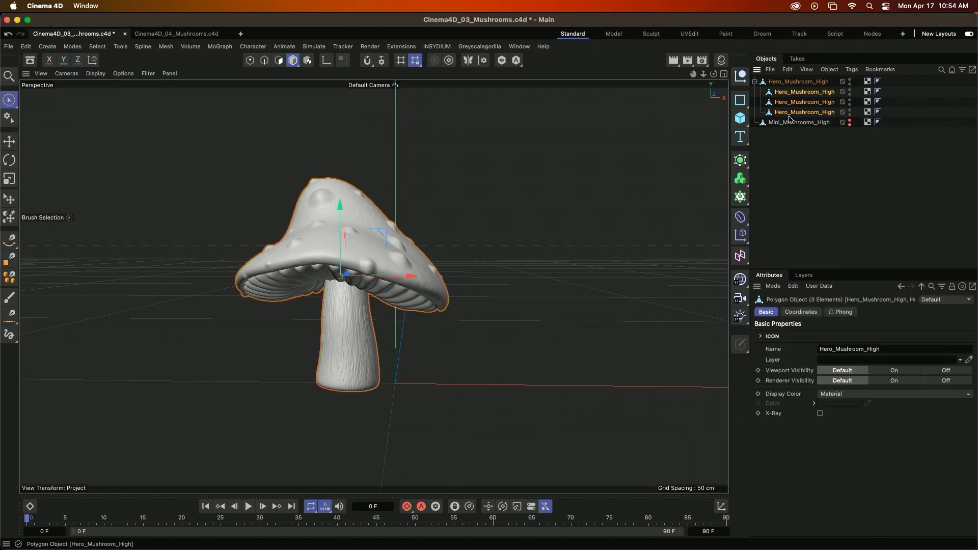
drag(789, 118, 790, 142)
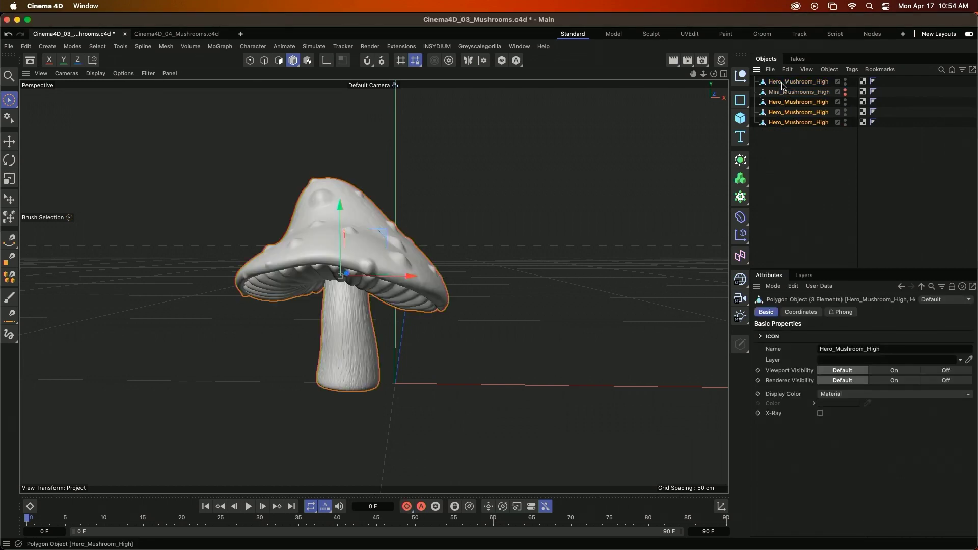
click(797, 137)
- Try moving the gills part down away from the cap, and undo the move
click(798, 112)
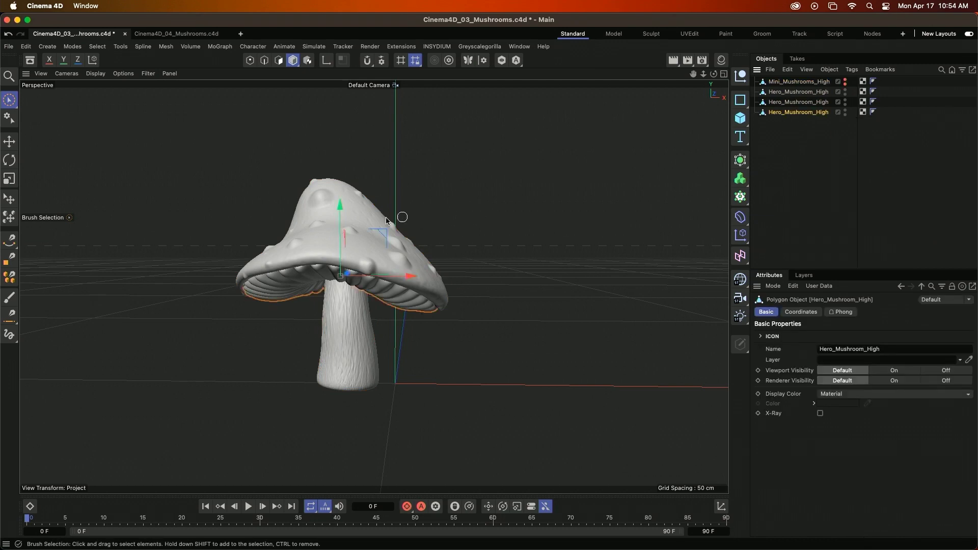
drag(343, 210, 360, 282)
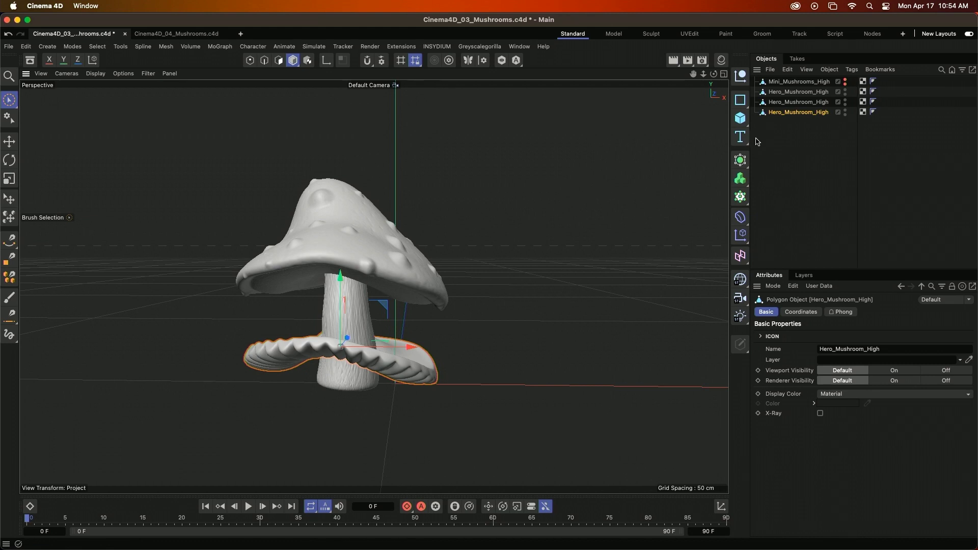
key(super+z)
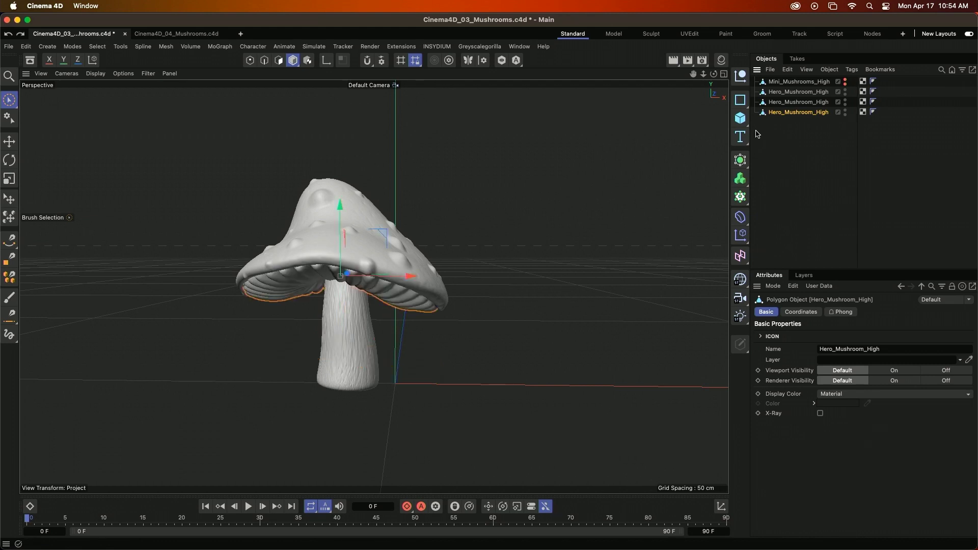
- Hide the cap and gills parts and place the stem part below them in the object hierarchy
click(806, 93)
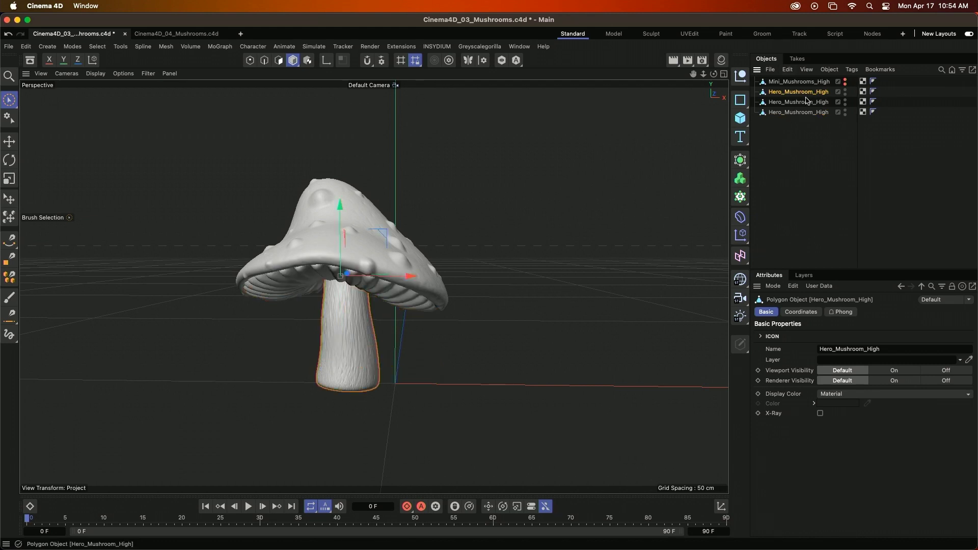
click(845, 101)
click(846, 102)
click(846, 113)
click(846, 112)
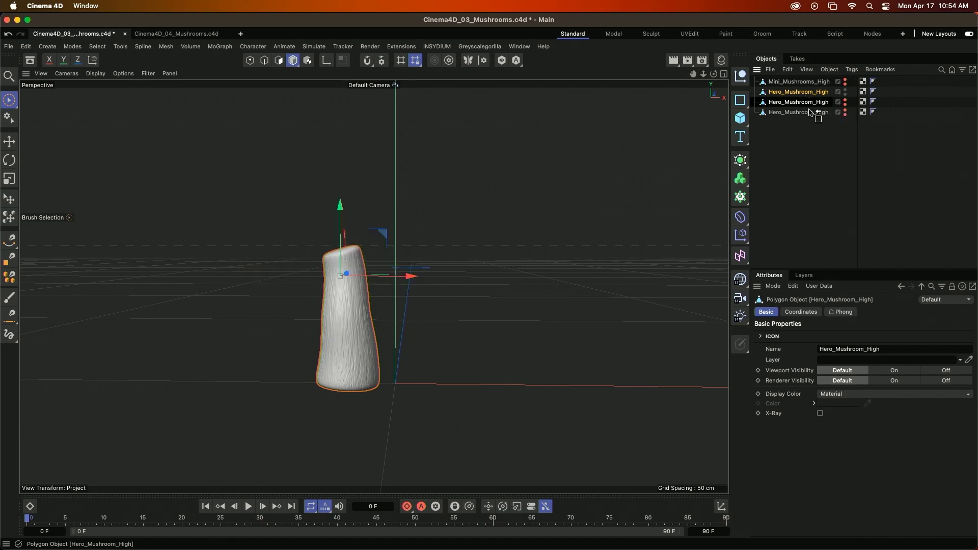
drag(811, 112, 816, 138)
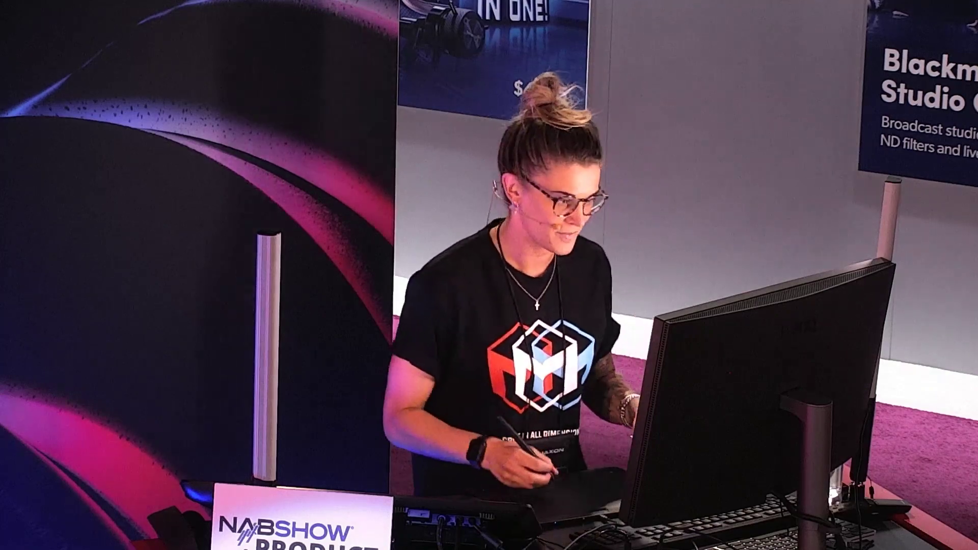
- Add a Helix spline in the XZ plane and scale it down to a radius of about 5.8 cm
click(741, 101)
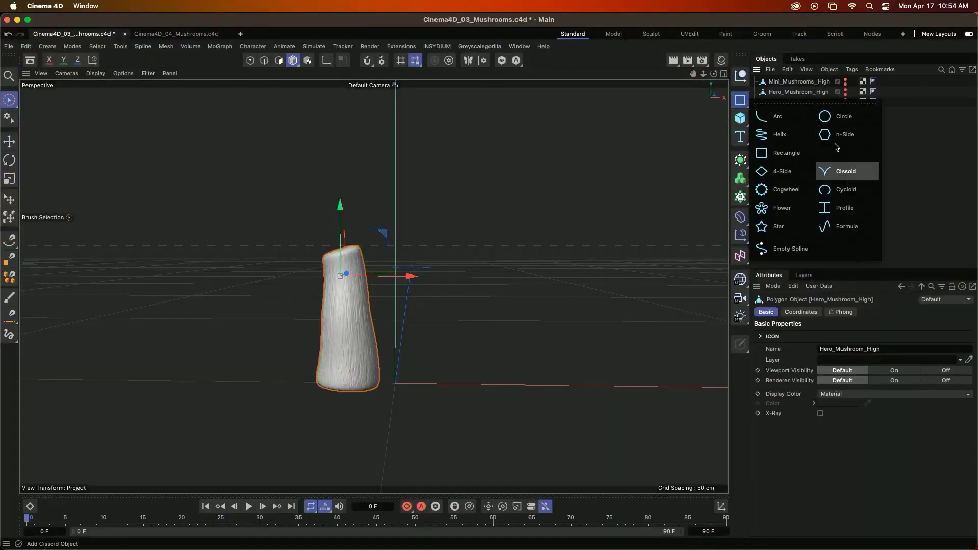
click(777, 134)
click(923, 419)
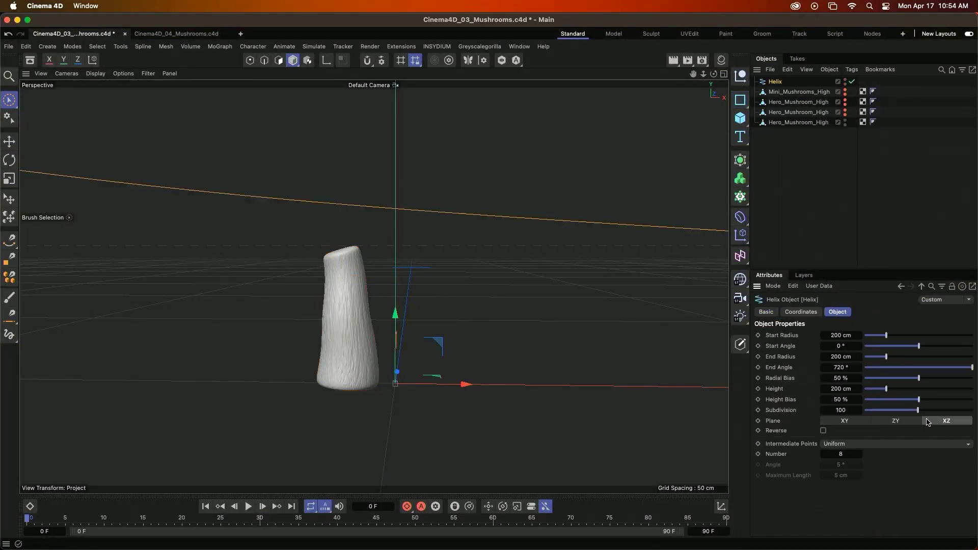
key(t)
mouse_move(627, 252)
mouse_down()
mouse_move(540, 270)
mouse_move(586, 285)
mouse_move(521, 290)
mouse_move(438, 319)
mouse_move(507, 299)
mouse_move(448, 385)
mouse_up()
key(9)
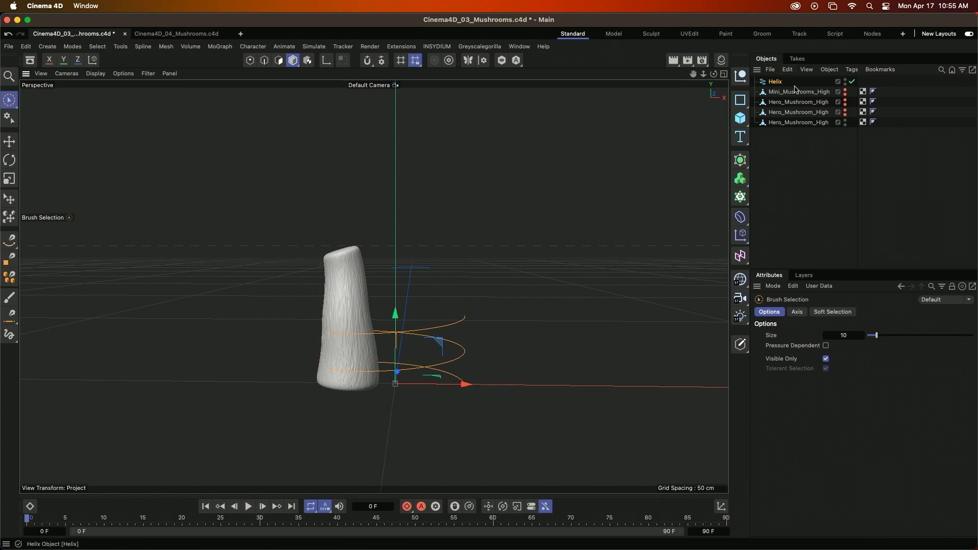
- Set the helix's height to 12 cm, end angle to 439°, start radius to 4.8098 cm and end radius to 3.8098 cm
click(786, 125)
click(775, 82)
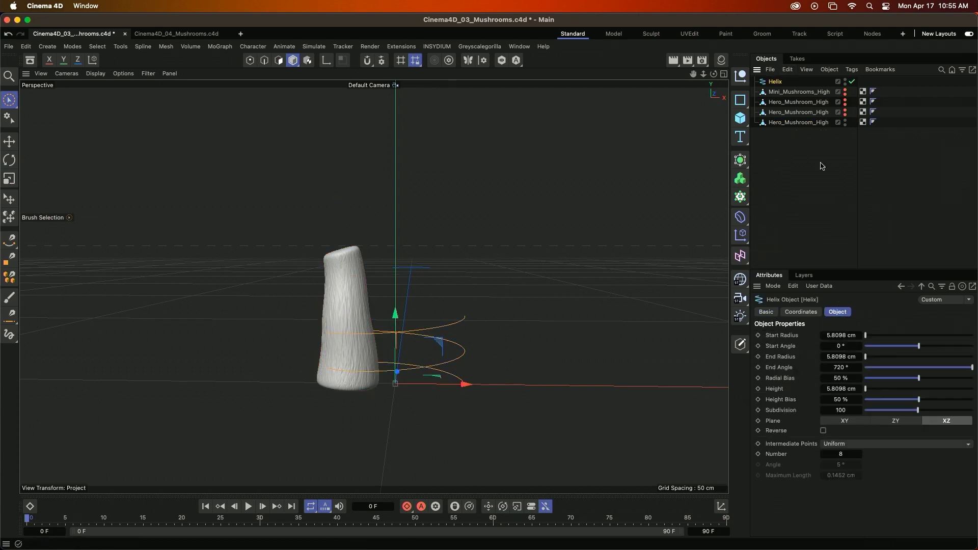
drag(862, 390, 850, 353)
drag(949, 372, 951, 370)
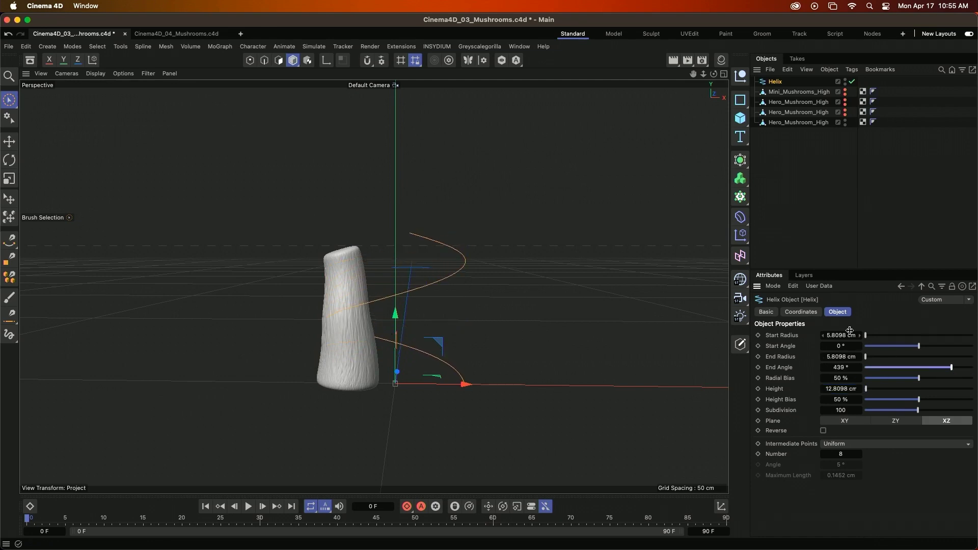
click(823, 335)
double_click(822, 356)
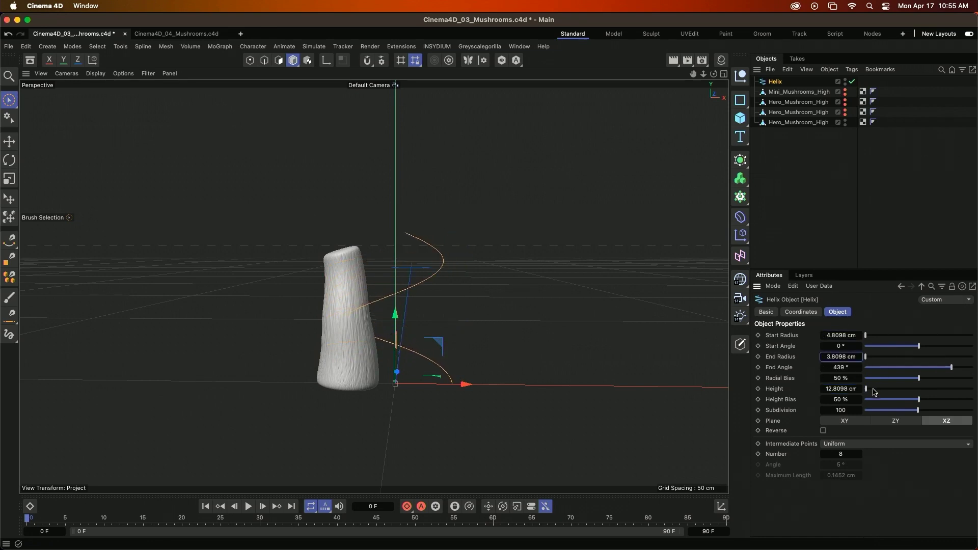
drag(868, 391, 867, 393)
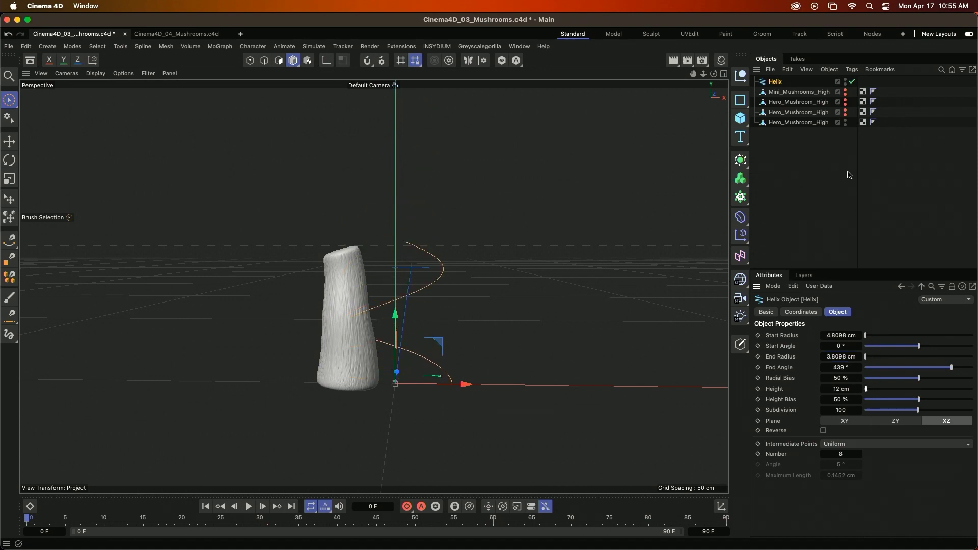
- Add a Spline Wrap deformer under the stem part, with Helix as its spline and +Y as its axis
click(804, 123)
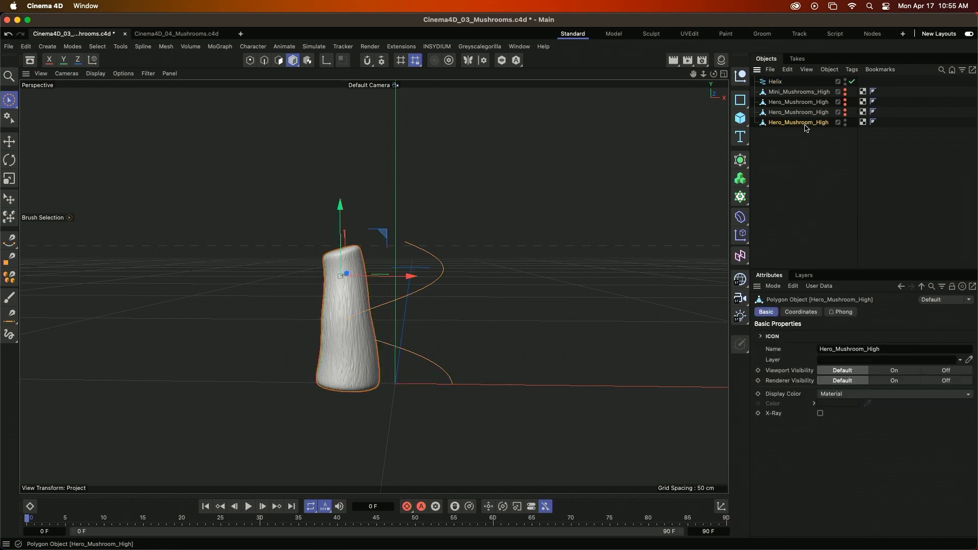
click(742, 220)
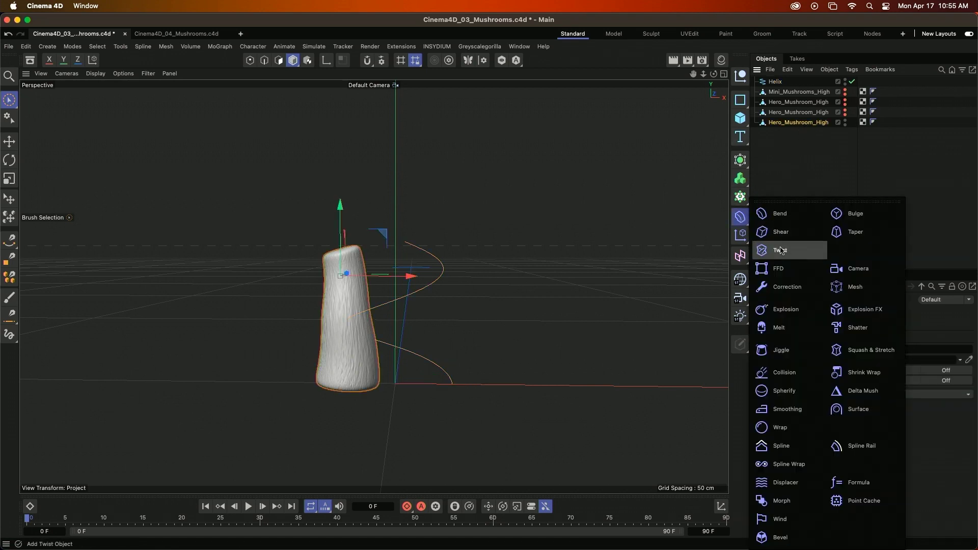
click(786, 464)
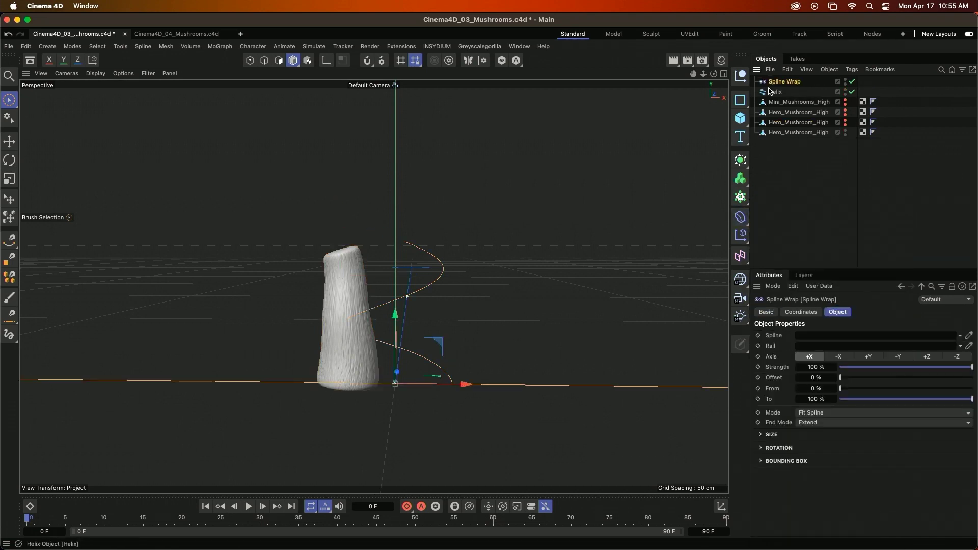
drag(782, 83, 790, 137)
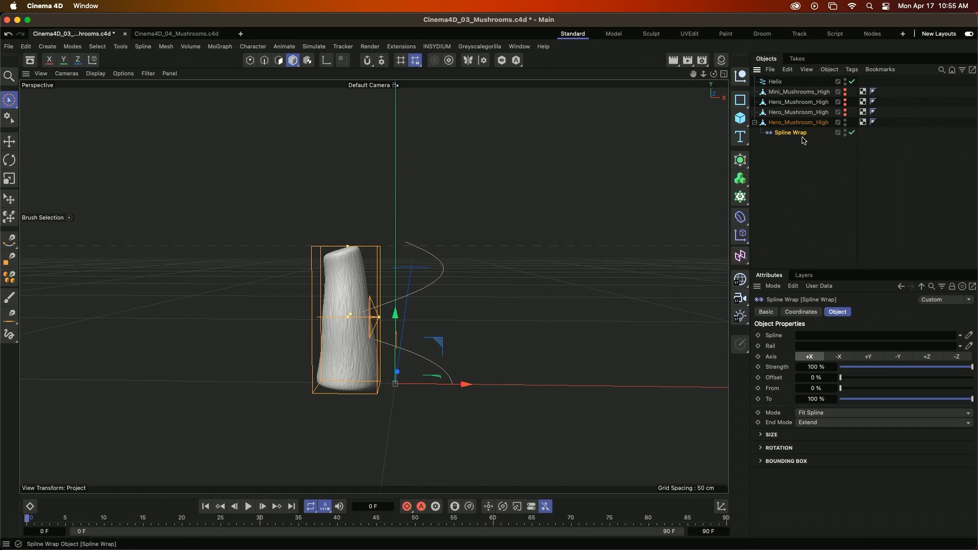
drag(781, 82, 813, 339)
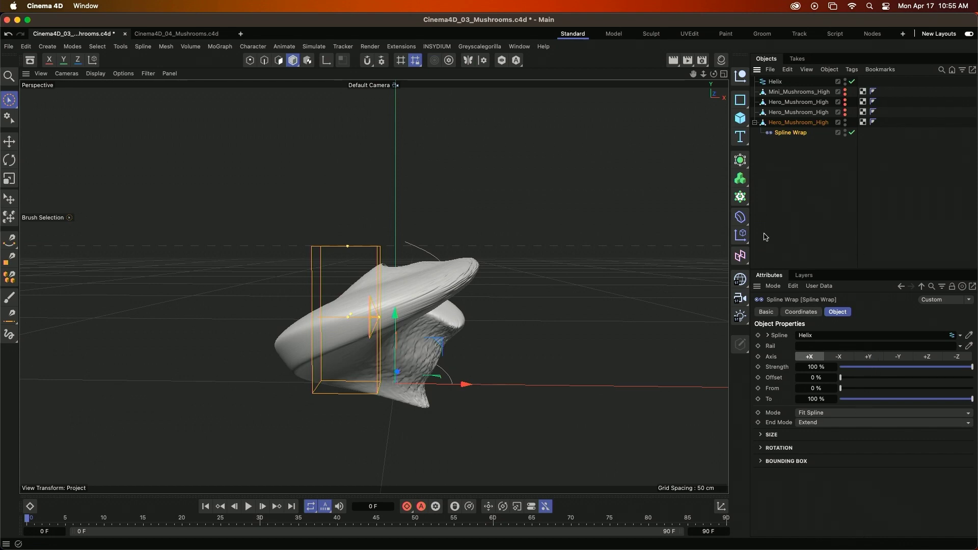
click(867, 359)
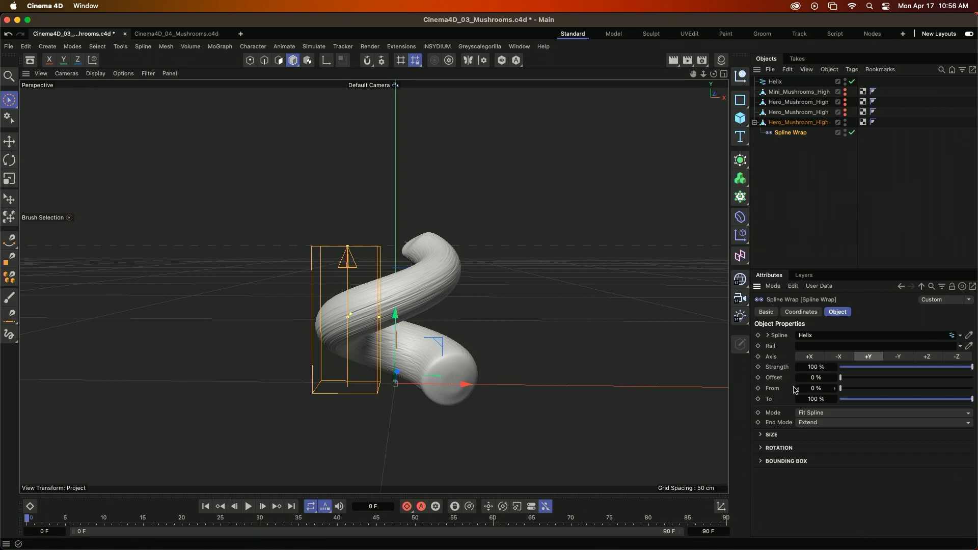
- Try the Spline Wrap's Keep Length mode, return it to Fit Spline, and set its To value to 52%
click(808, 415)
click(830, 436)
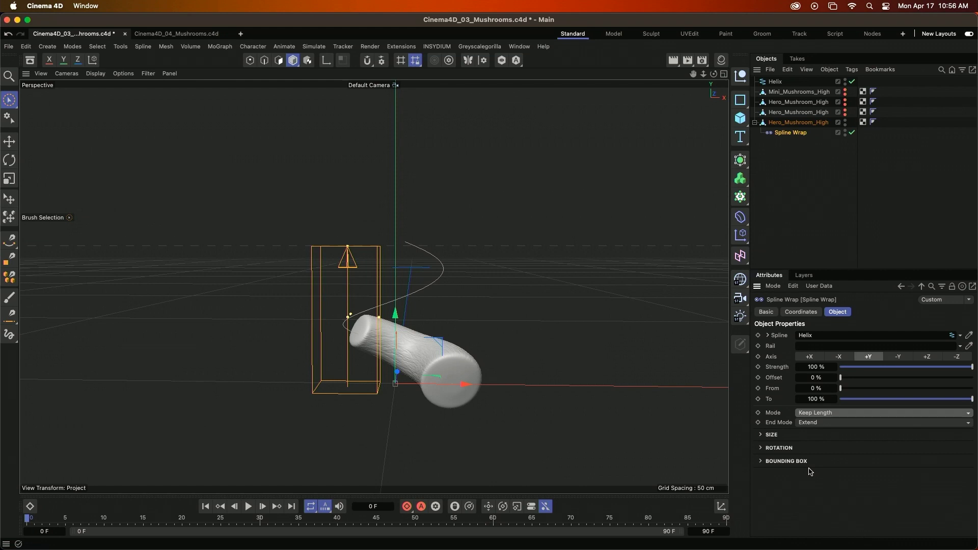
click(814, 413)
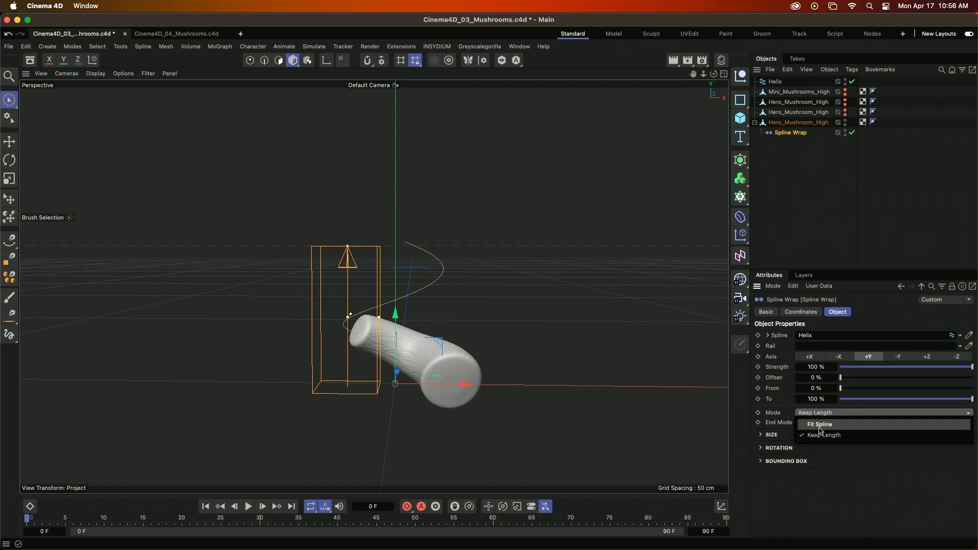
click(815, 429)
drag(949, 399, 909, 400)
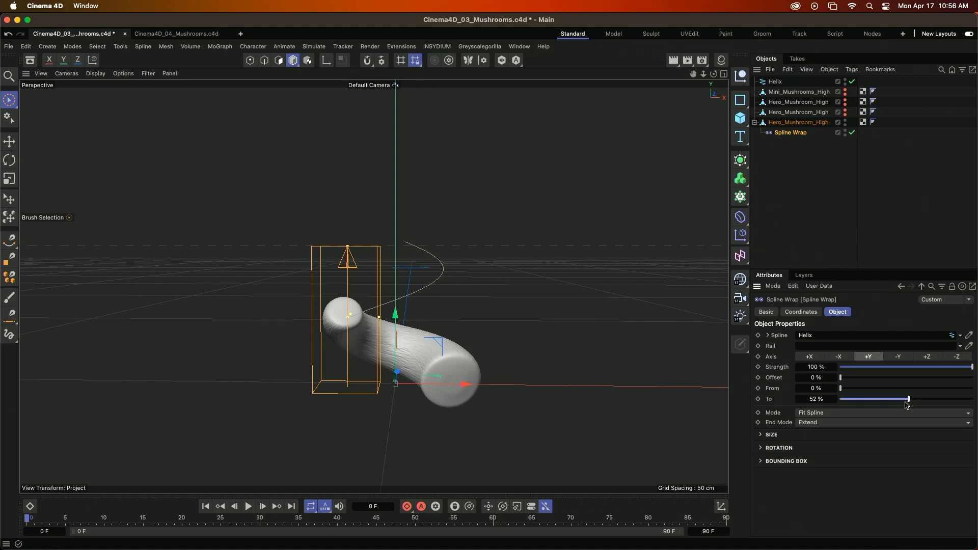
- Set the helix's end angle to 345°, radial bias to 59%, start radius to 3.8098 cm and height to 21 cm
click(775, 81)
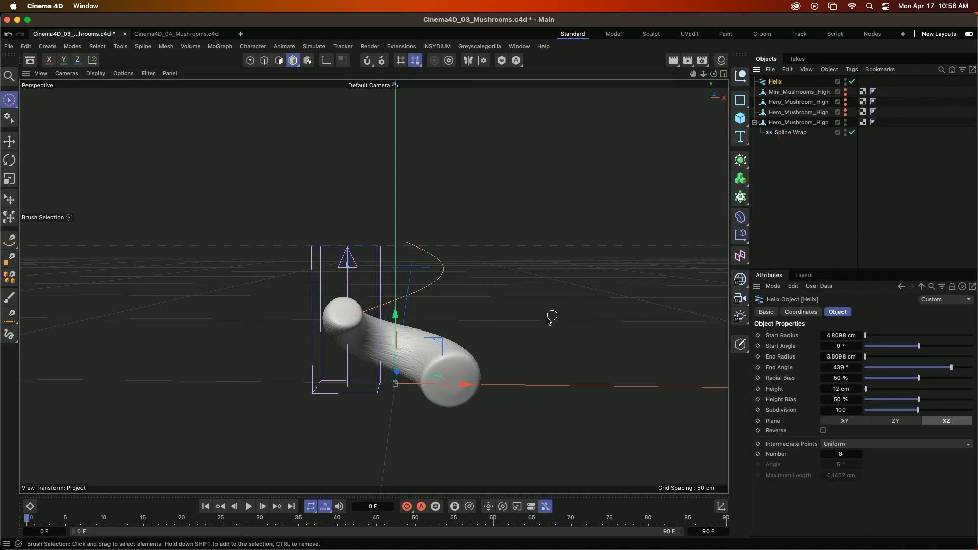
drag(940, 368, 945, 371)
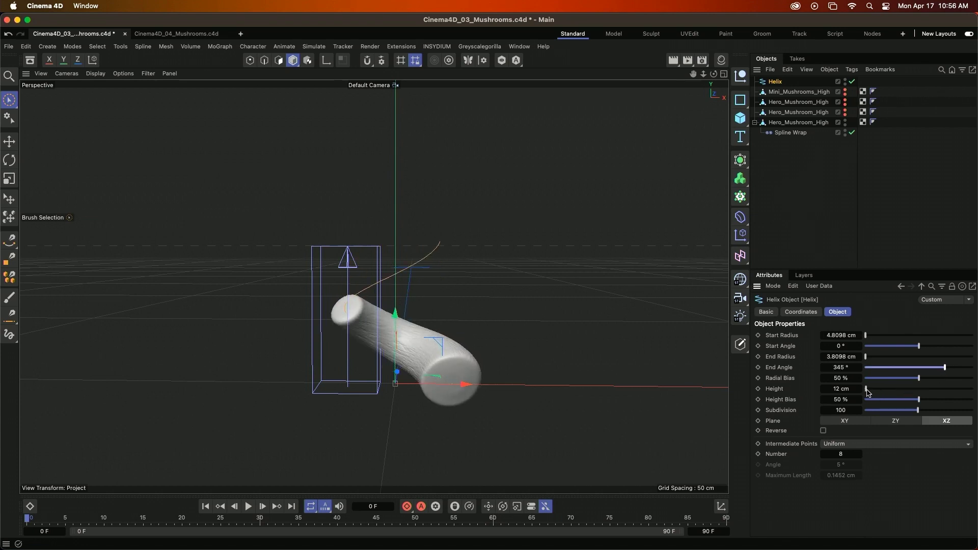
drag(868, 393, 928, 379)
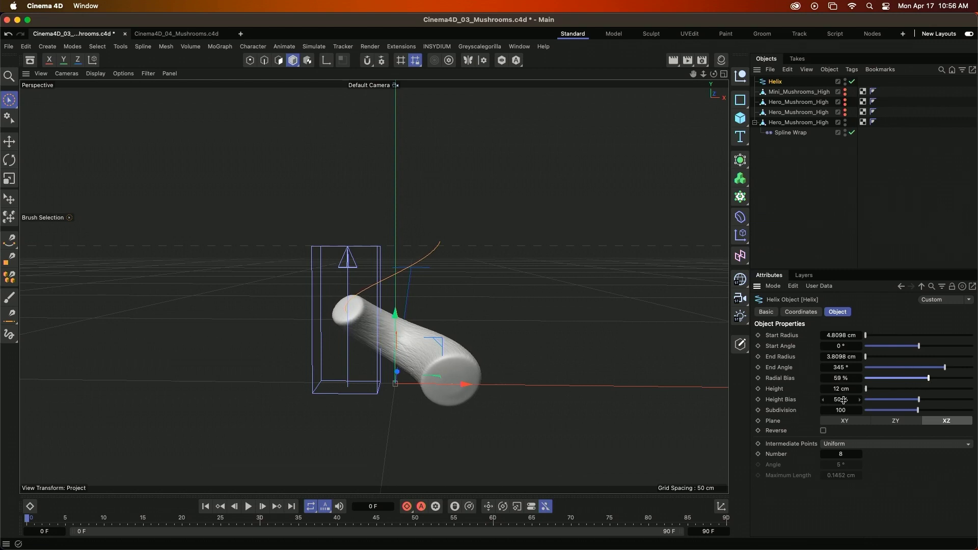
click(842, 335)
text(3.8098)
key(Return)
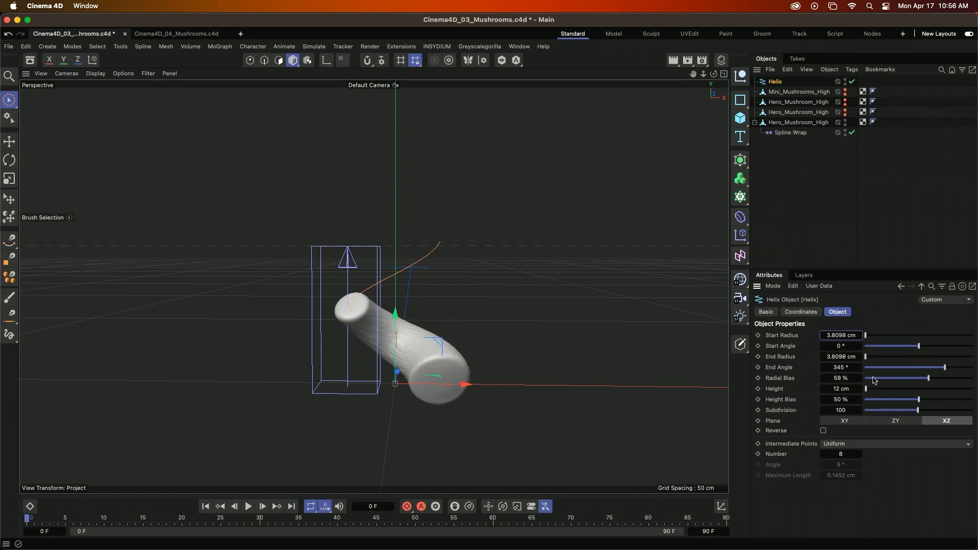
drag(867, 393, 868, 392)
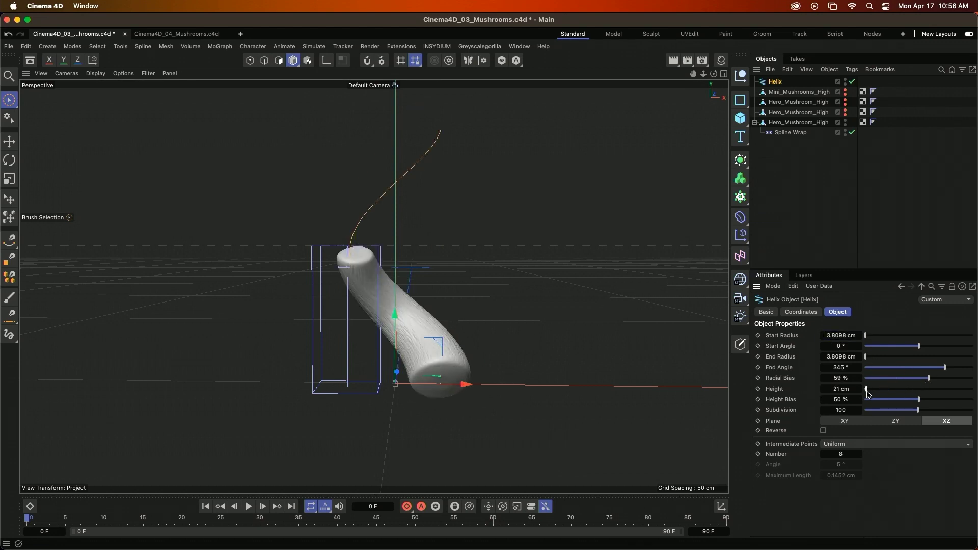
- Show the cap and gills parts again and select both of them
click(846, 101)
click(846, 112)
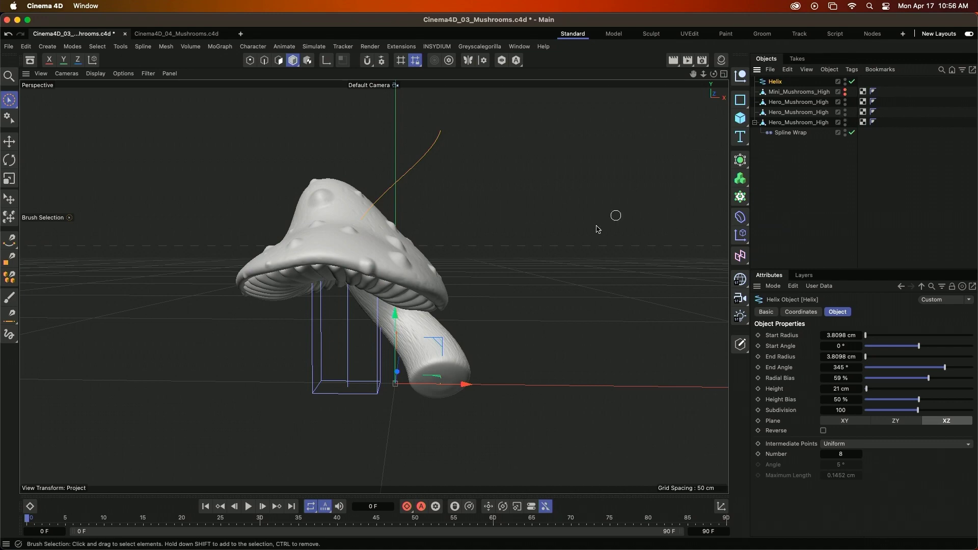
alt+drag(352, 271, 422, 214)
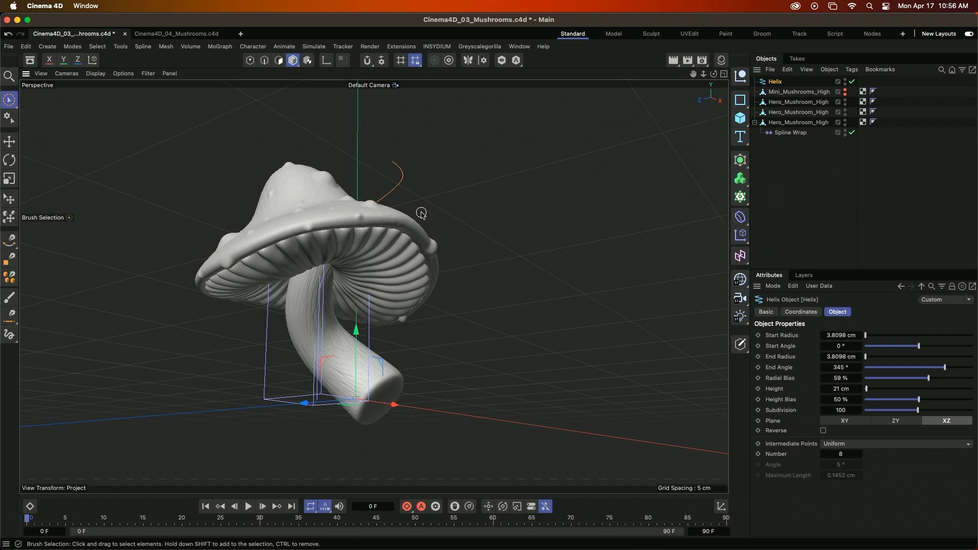
click(799, 103)
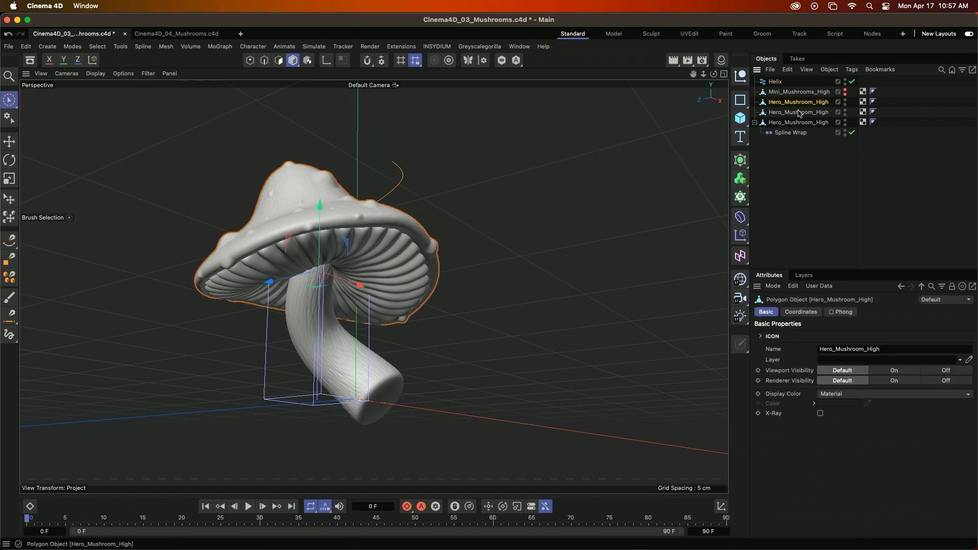
ctrl+click(799, 113)
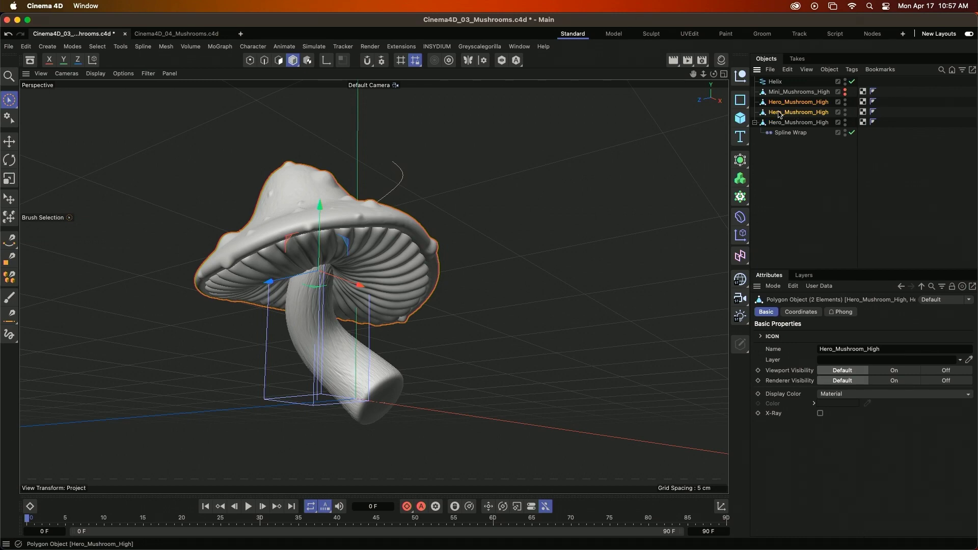
- Group the selected cap and gills parts under a null and give the null an Align to Spline tag
key(alt+g)
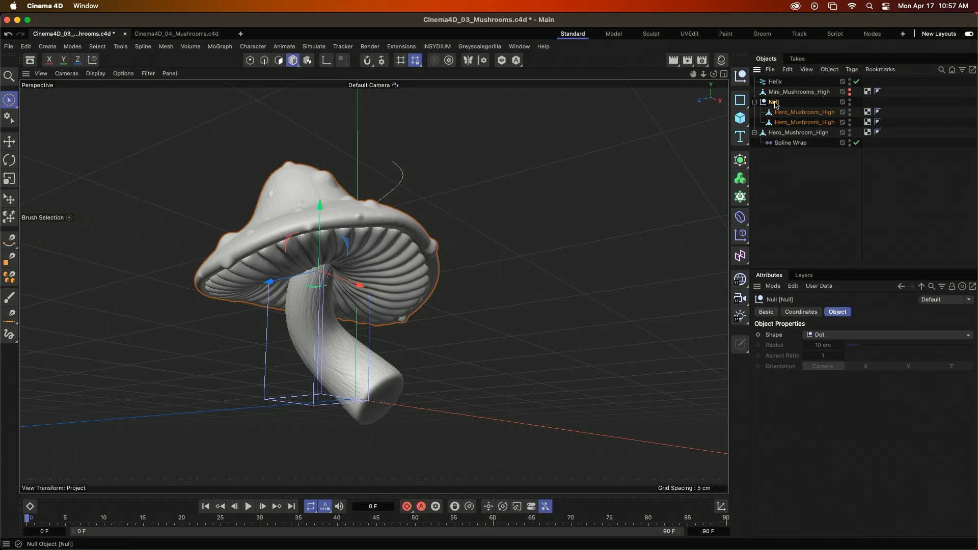
right_click(775, 105)
mouse_move(815, 106)
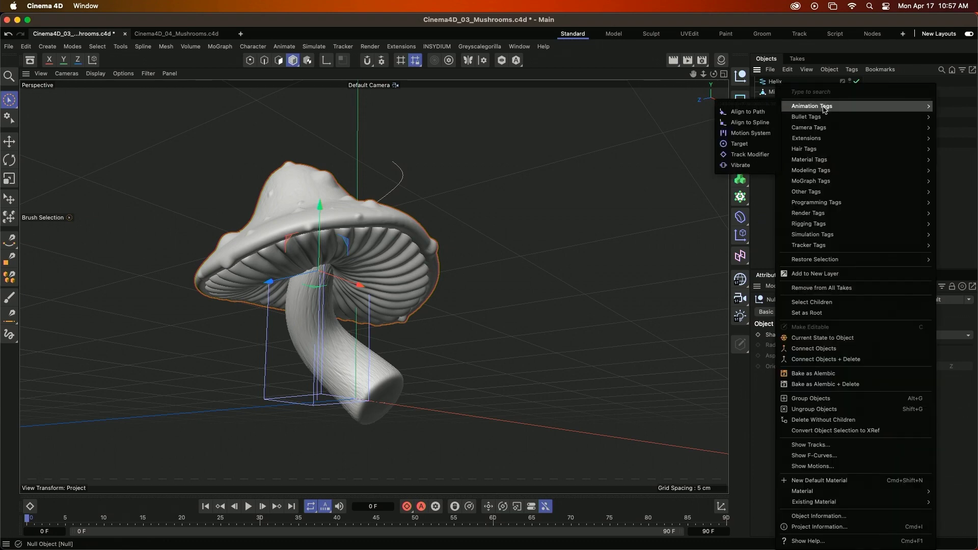
click(764, 122)
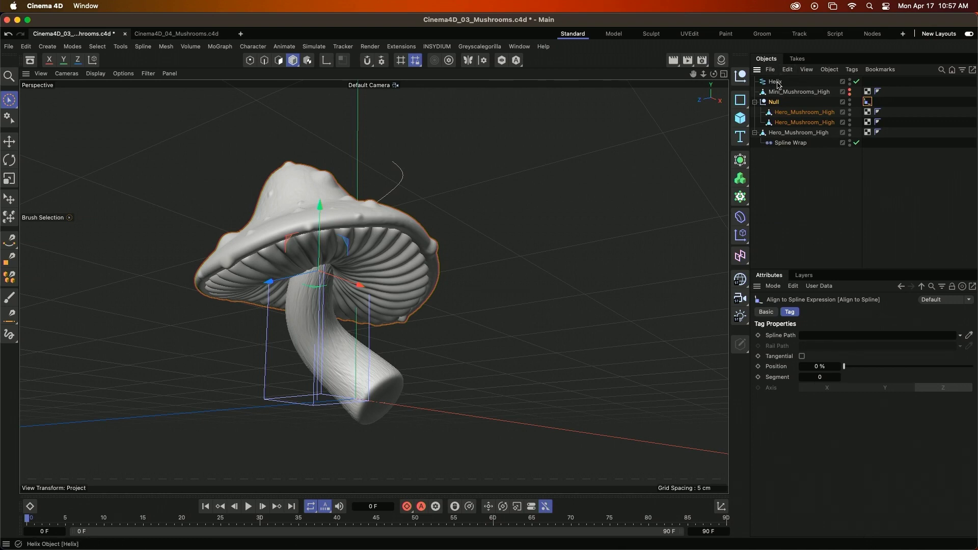
- Use Helix as the tag's spline path, enable Tangential, set its axis to Y and its position to 47%
drag(775, 82, 822, 336)
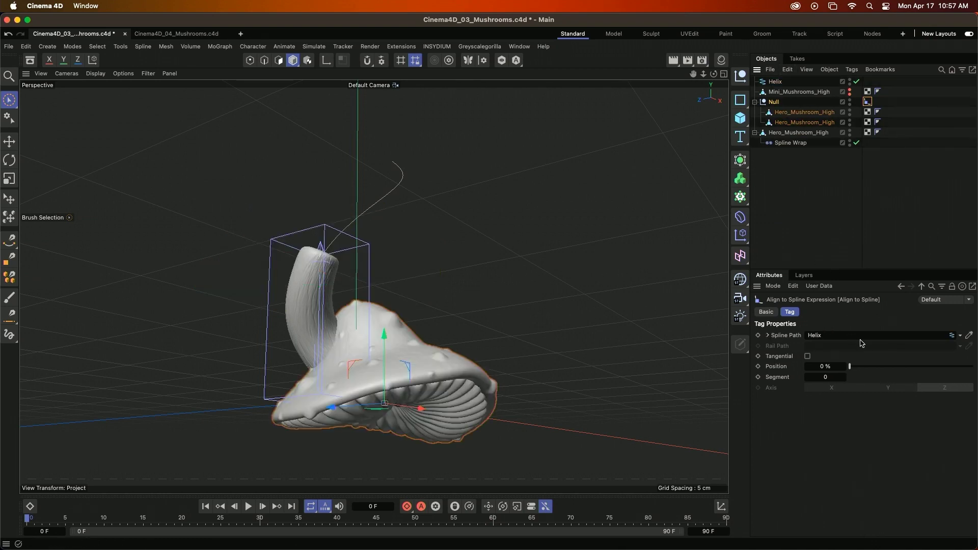
drag(852, 369, 920, 371)
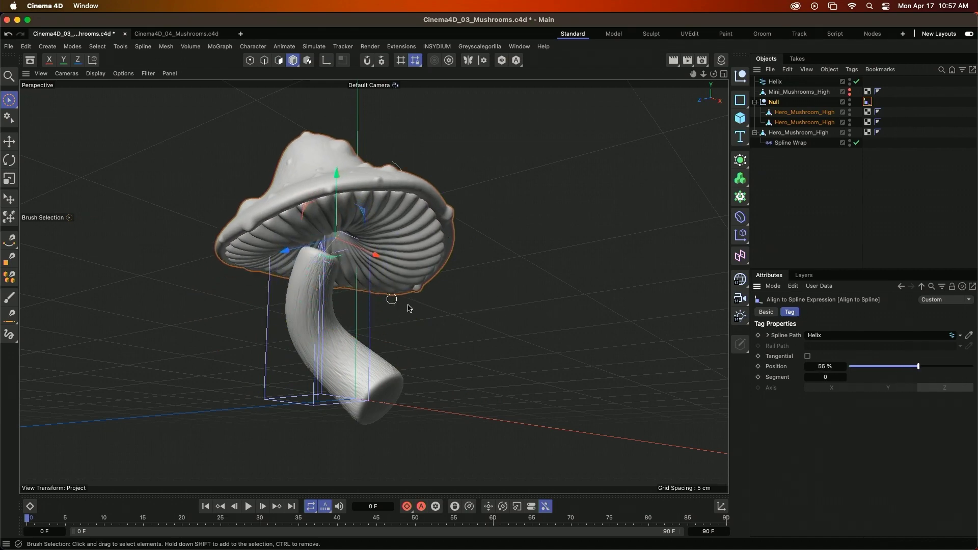
click(808, 357)
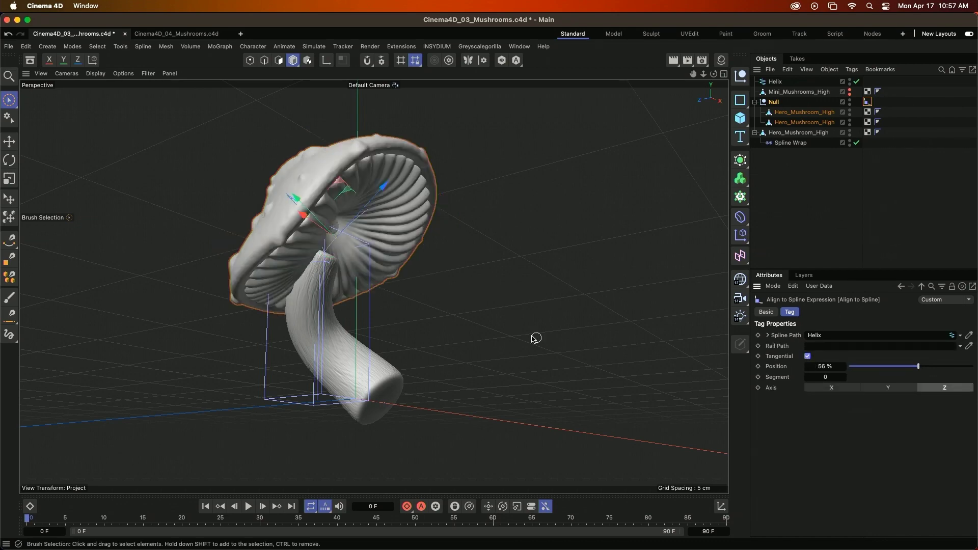
click(889, 389)
mouse_move(919, 366)
mouse_down()
mouse_move(895, 367)
mouse_move(947, 376)
mouse_move(907, 368)
mouse_up()
- Set the helix's end angle to 379°
alt+drag(509, 323, 336, 322)
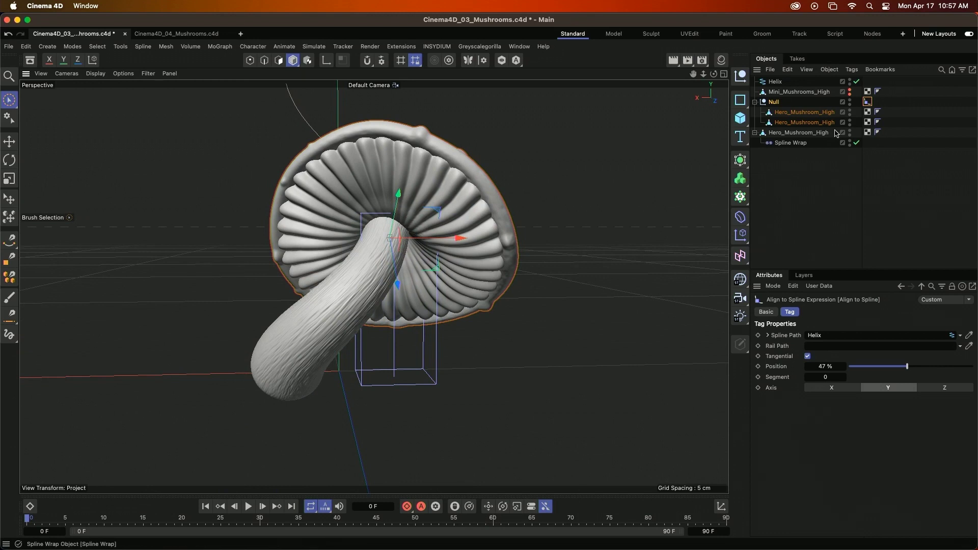
click(776, 81)
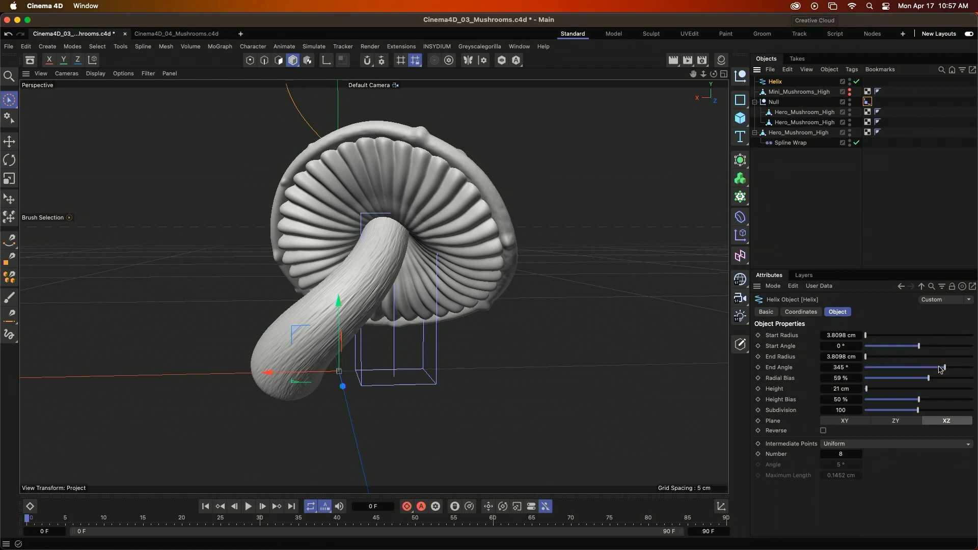
mouse_move(945, 368)
mouse_down()
mouse_move(931, 369)
mouse_move(957, 376)
mouse_move(949, 378)
mouse_up()
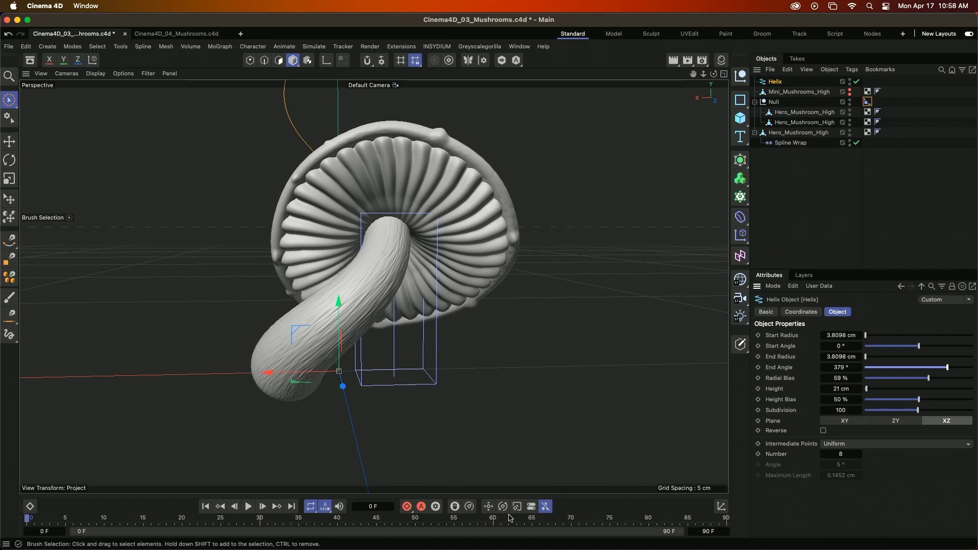
- Switch to the Canva deck in Safari, present it full screen and advance to the Texturing Process slide
mouse_move(508, 549)
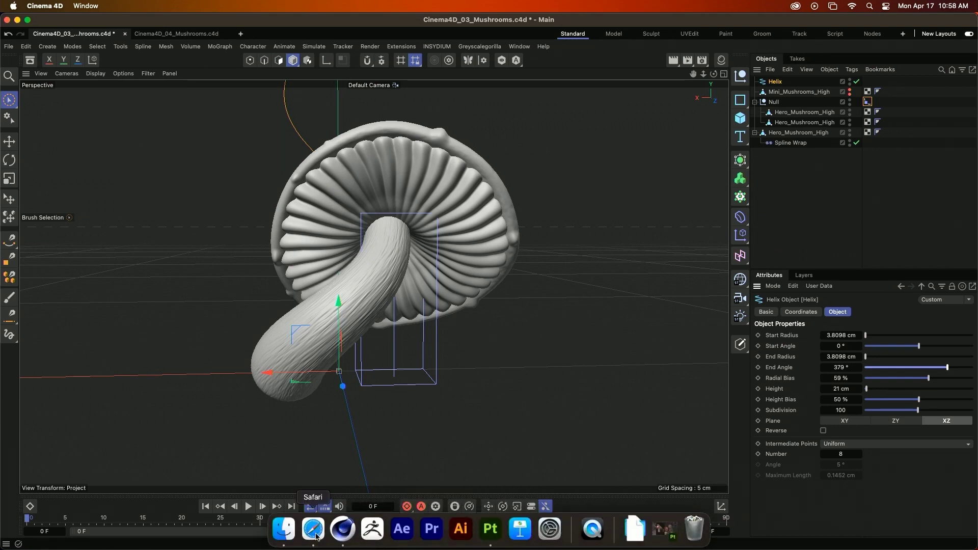
click(312, 530)
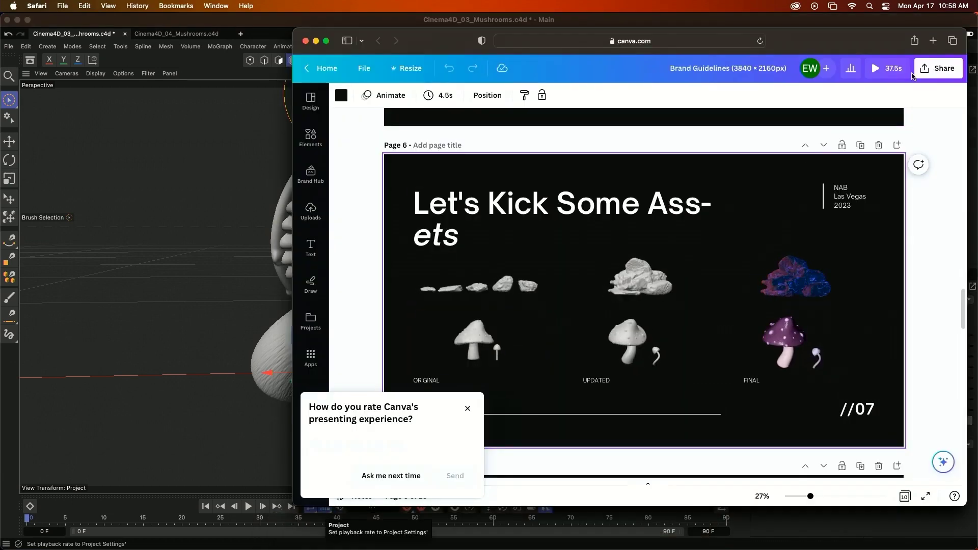
click(938, 68)
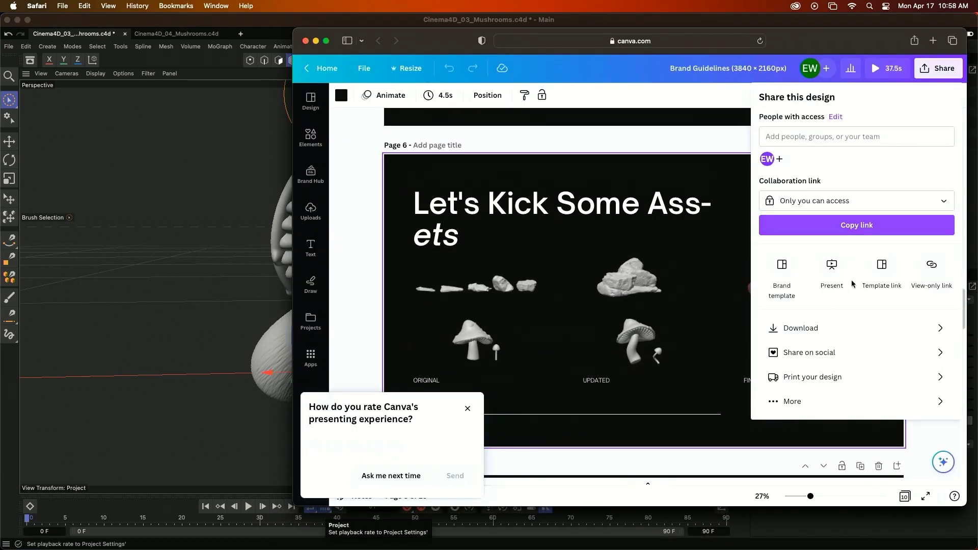
click(834, 270)
click(836, 334)
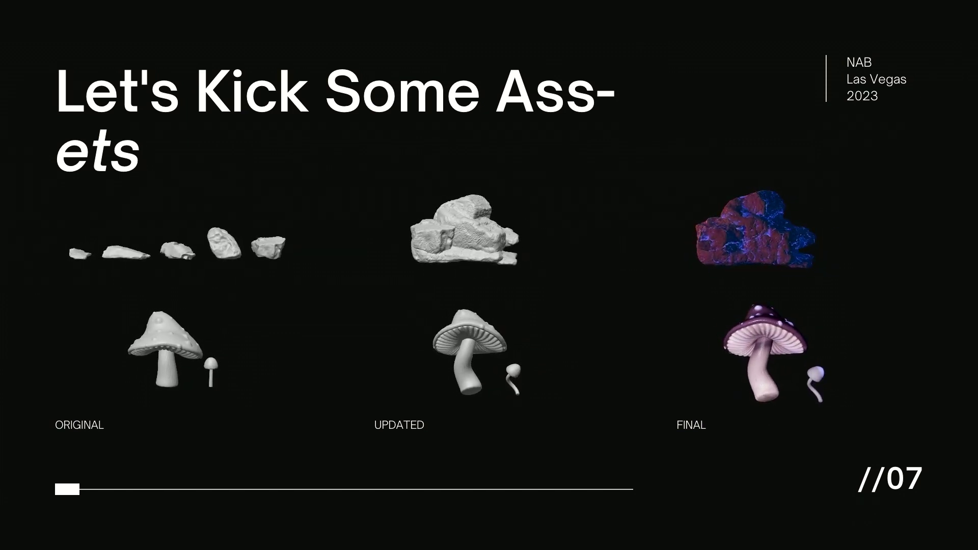
key(Right)
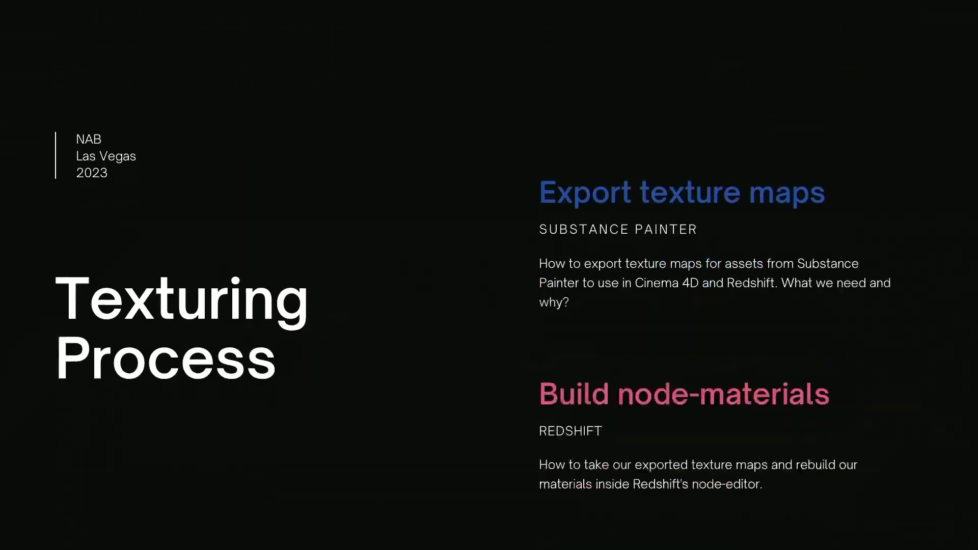
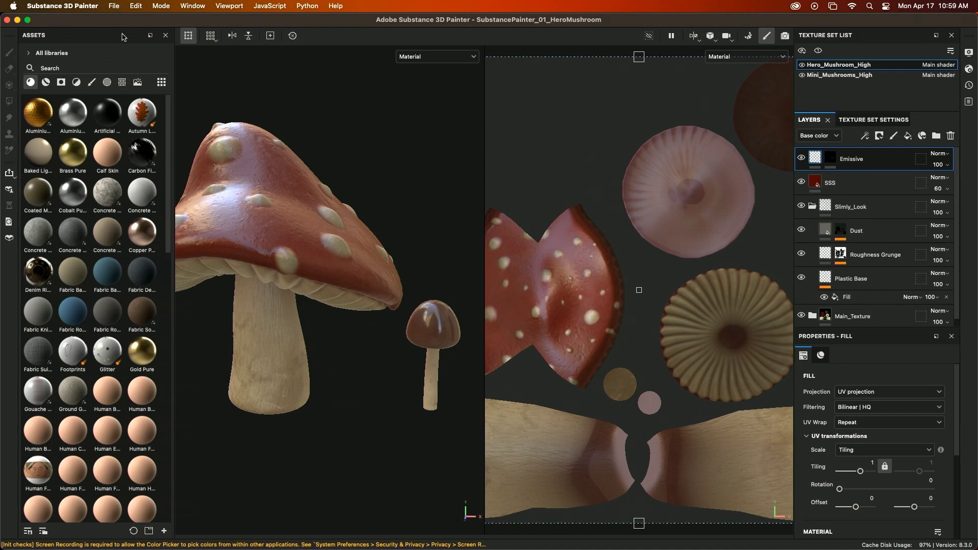
- Open the texture export settings in Substance 3D Painter and review the file type and size options
click(115, 7)
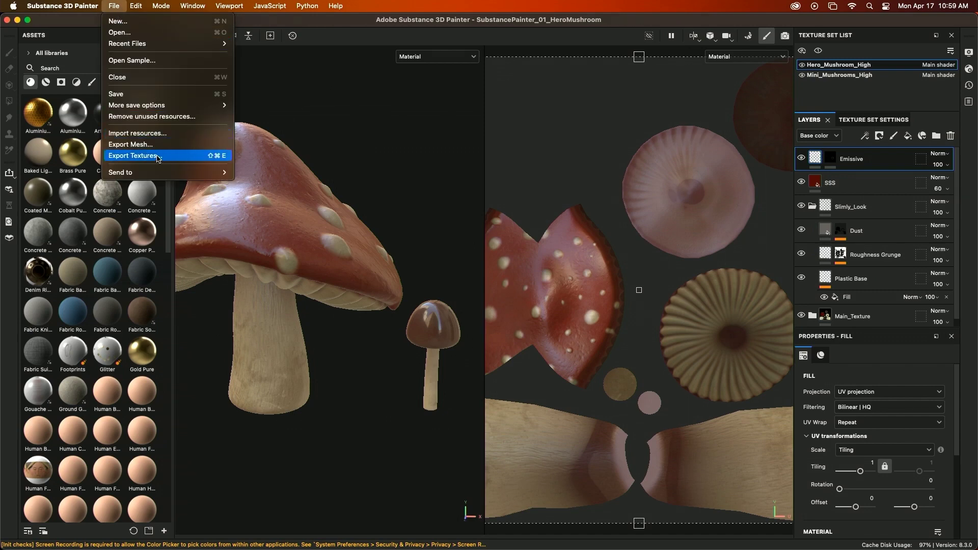
click(159, 158)
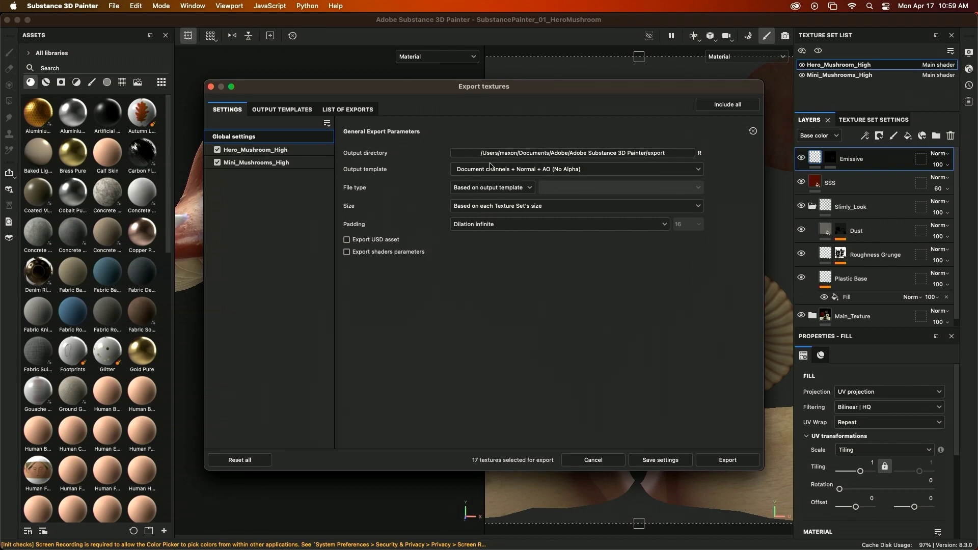
click(497, 187)
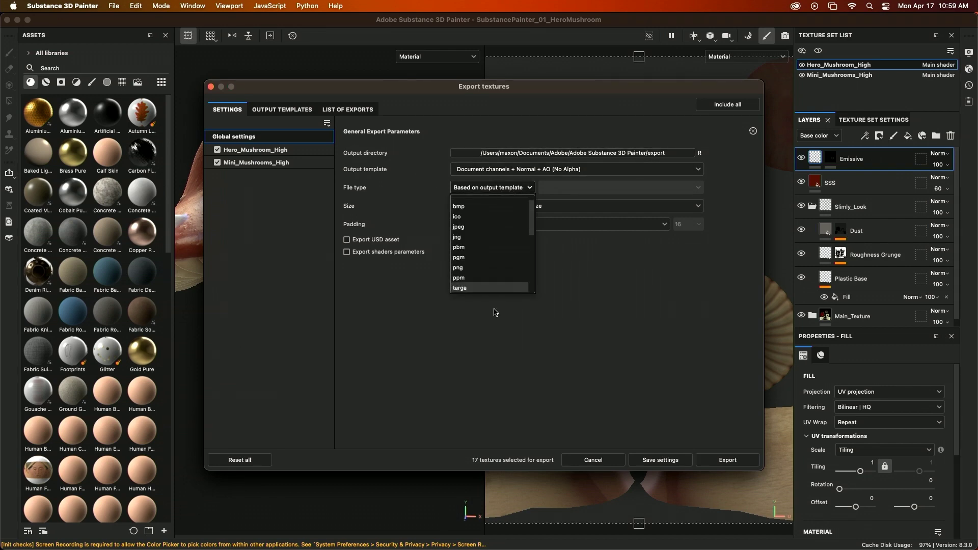
click(530, 326)
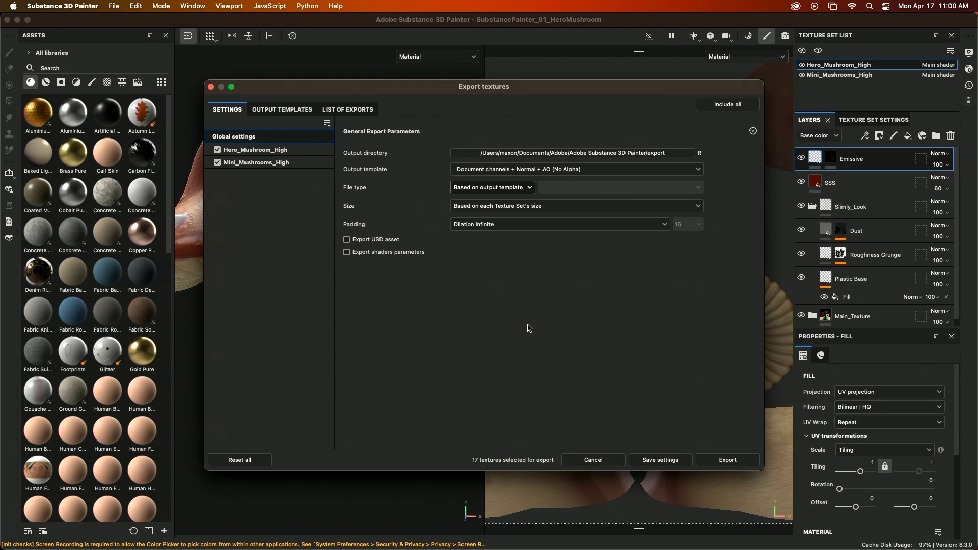
click(545, 208)
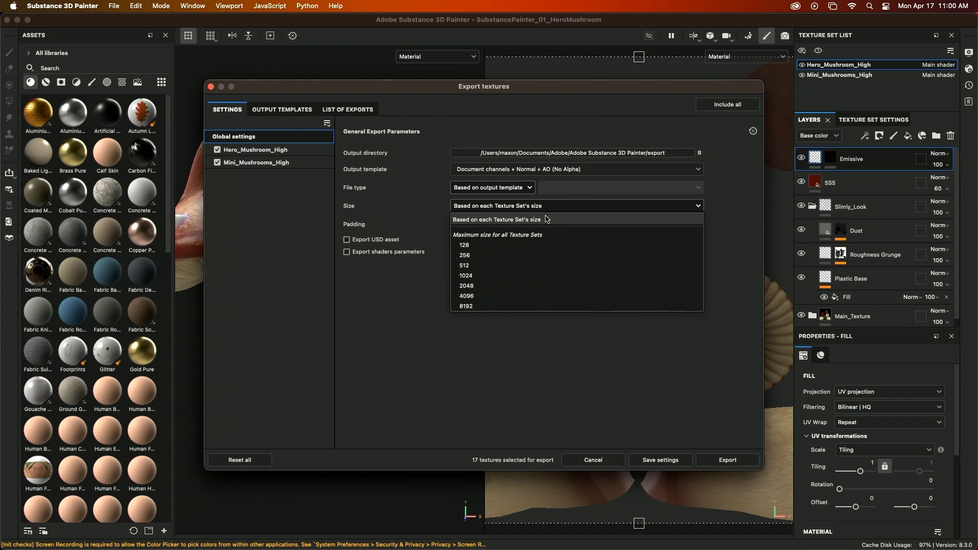
click(403, 335)
- Examine the Redshift (rsMaterial) output template's maps and the list of textures to export
click(289, 110)
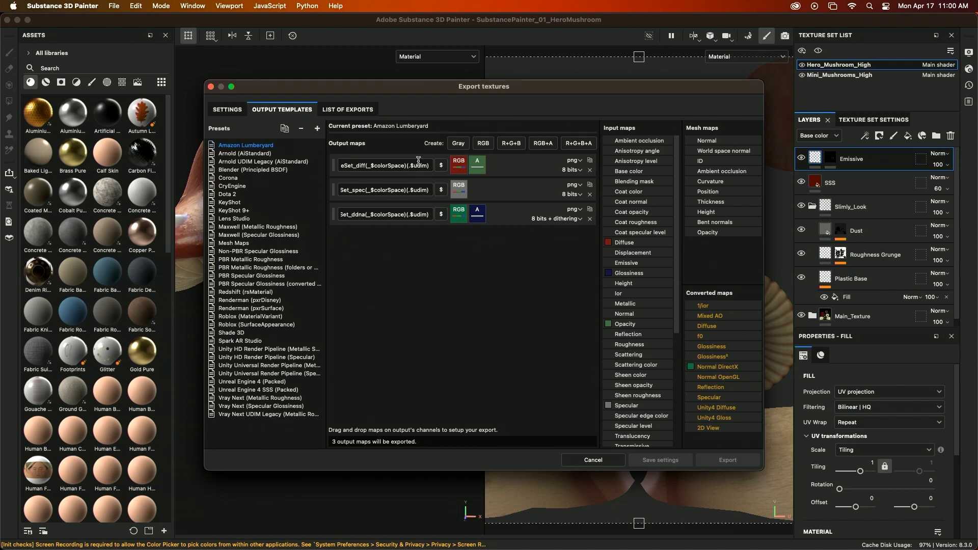
click(253, 293)
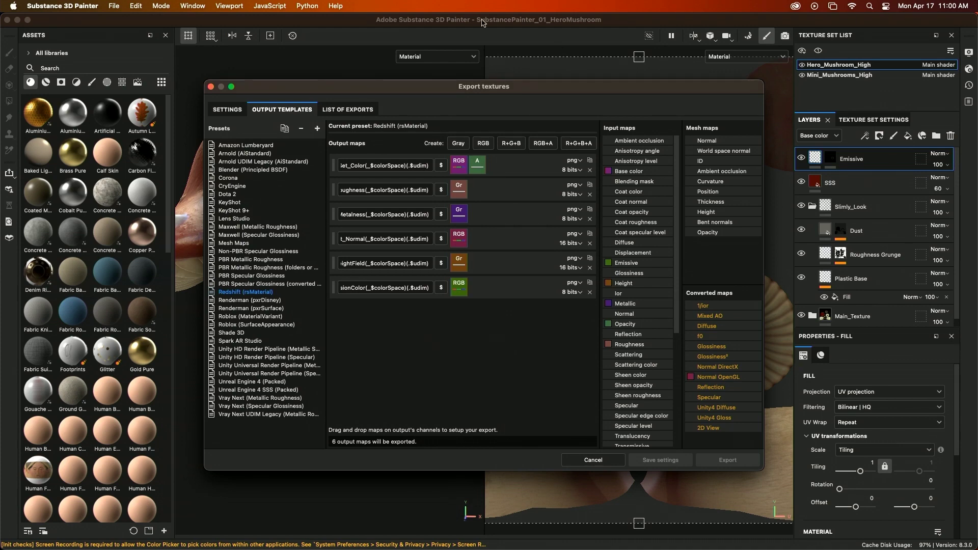
click(347, 109)
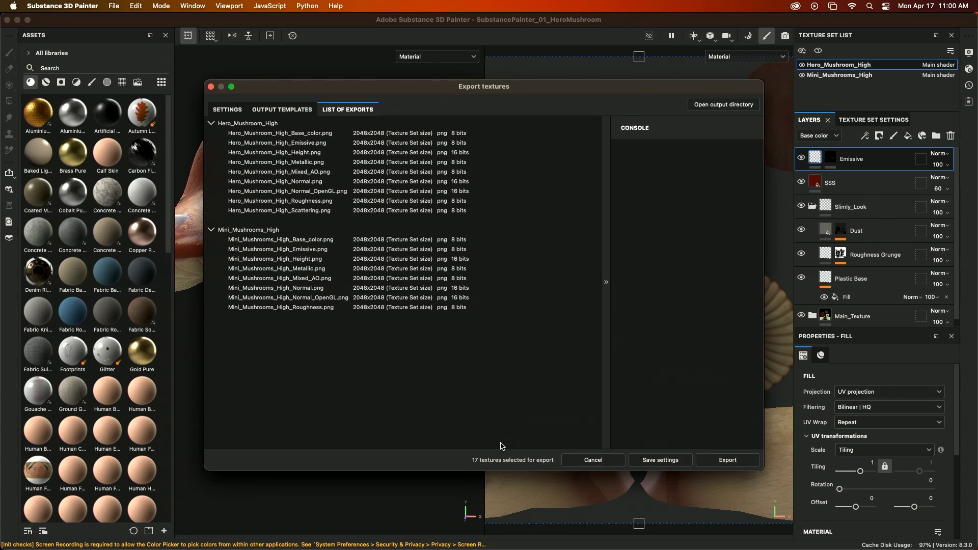
- Switch to Finder, open the Mushroom_Maps folder and view the first hero mushroom BaseColor map
click(306, 526)
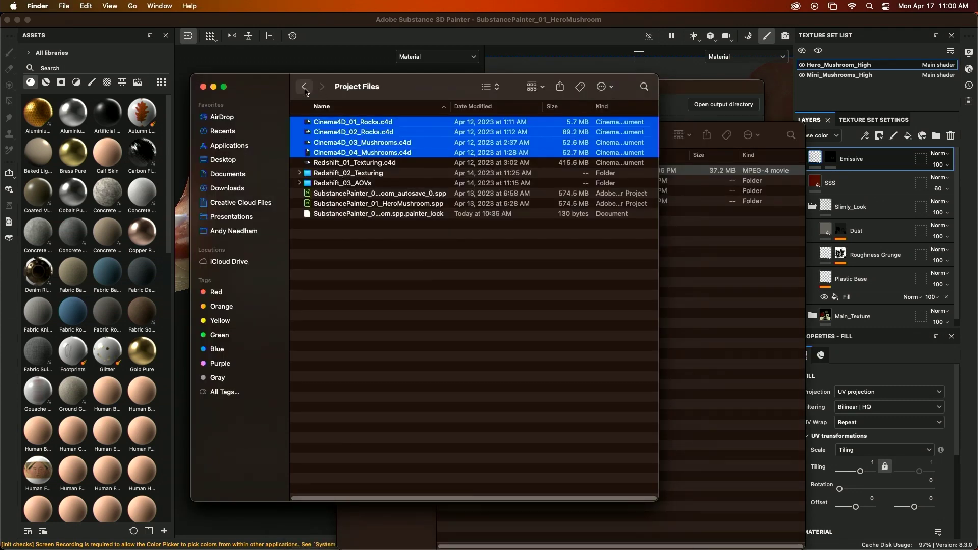
click(303, 87)
double_click(354, 154)
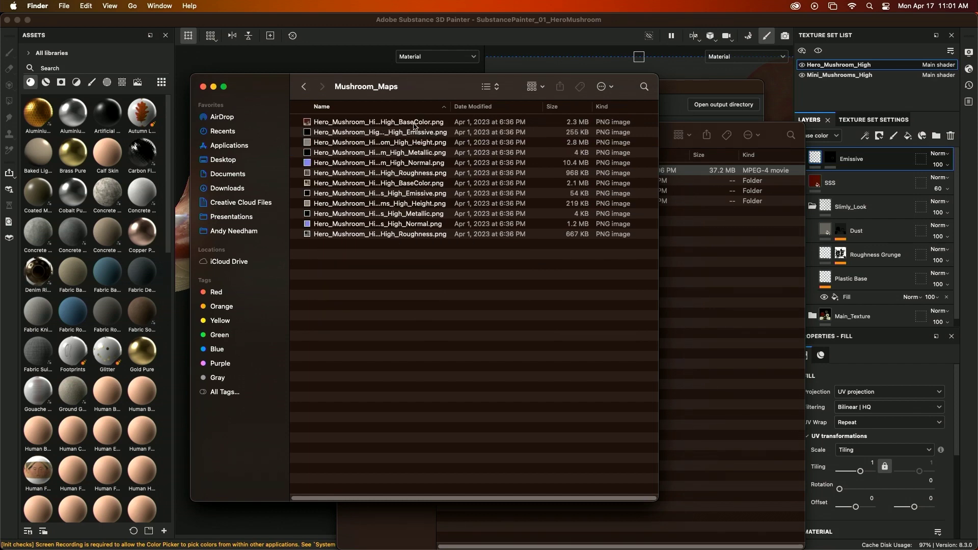
double_click(413, 124)
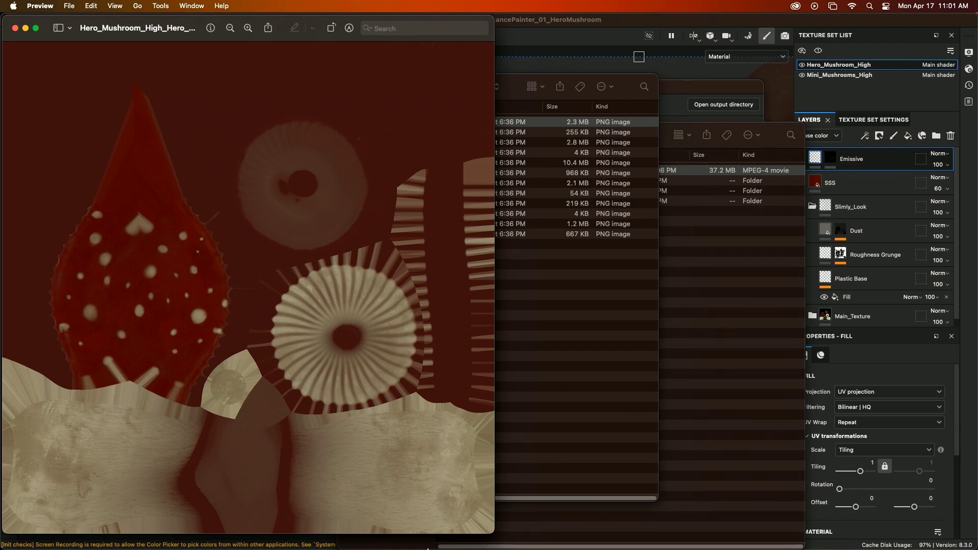
- Switch to Cinema 4D and look through the recently opened projects
mouse_move(431, 541)
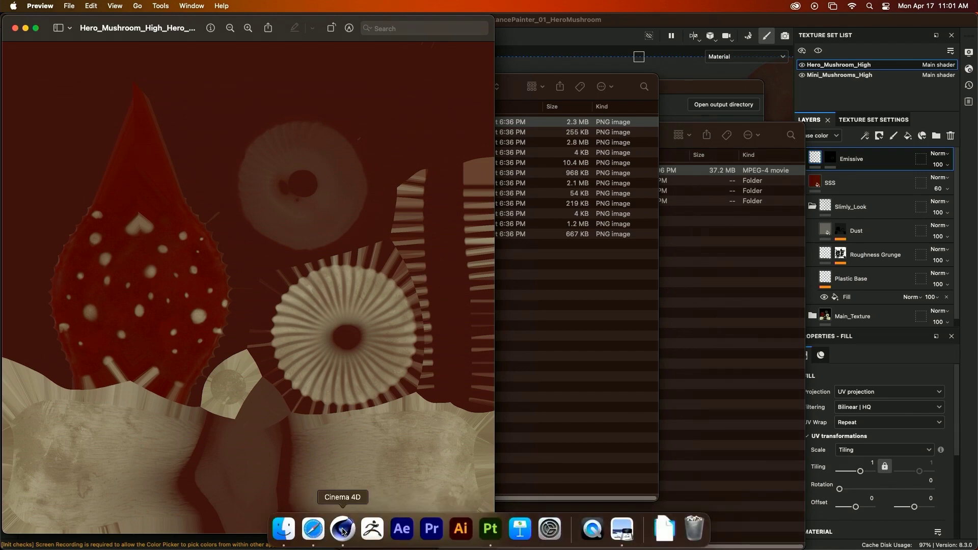
click(342, 528)
click(8, 46)
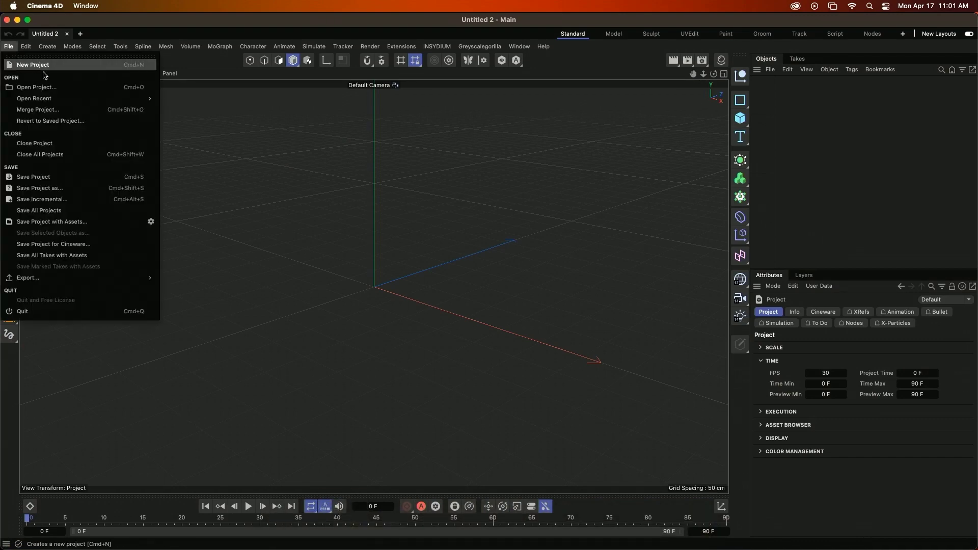
mouse_move(94, 100)
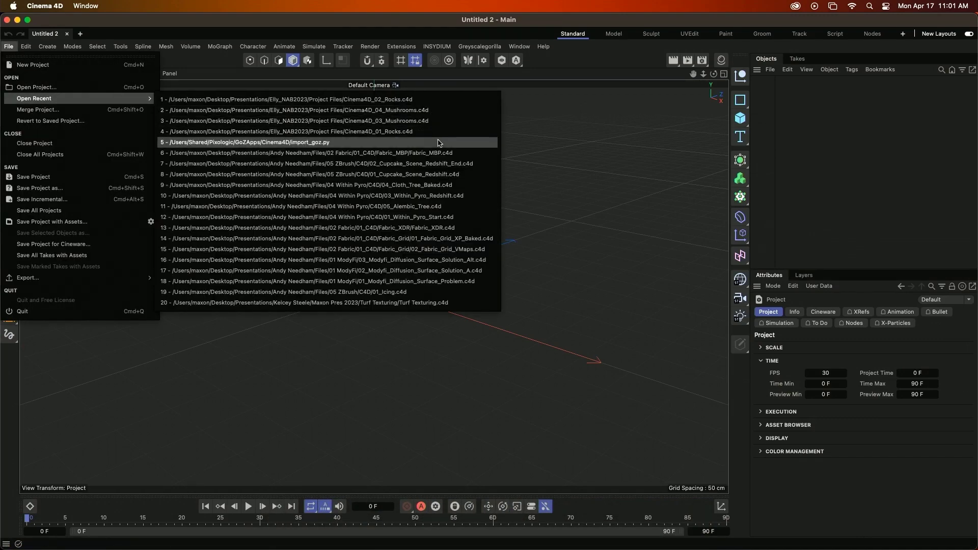
click(590, 156)
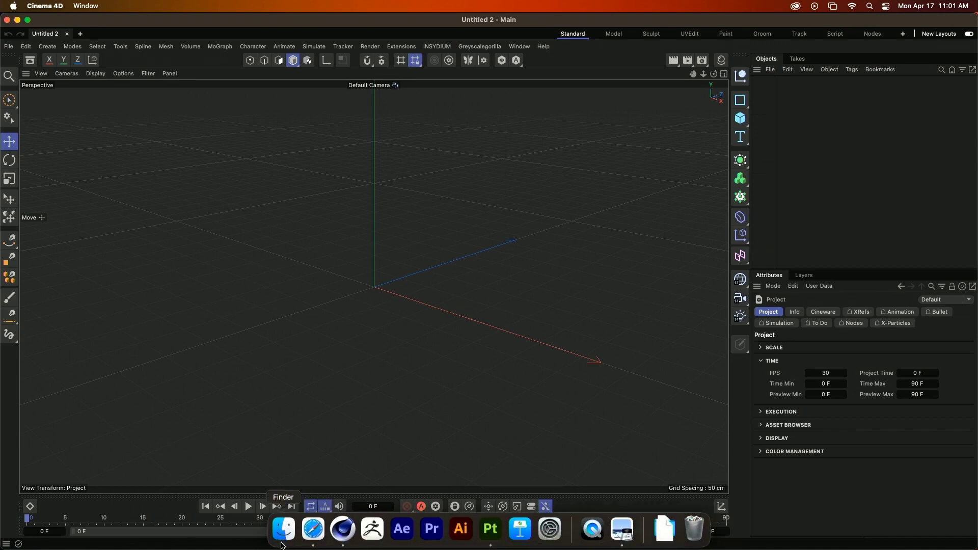
- Find Redshift_01_Texturing.c4d in the Project Files folder in Finder and open it in Cinema 4D
click(284, 533)
click(303, 87)
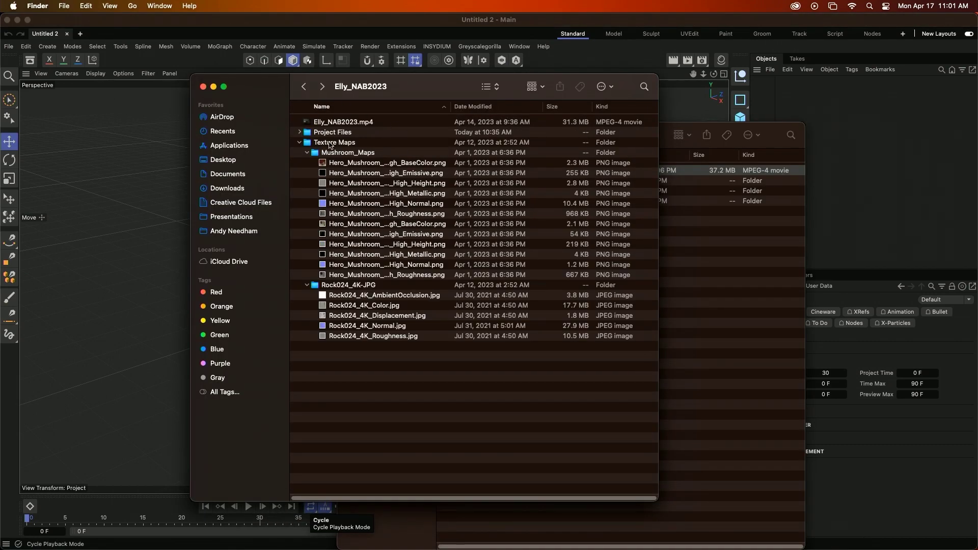
double_click(385, 128)
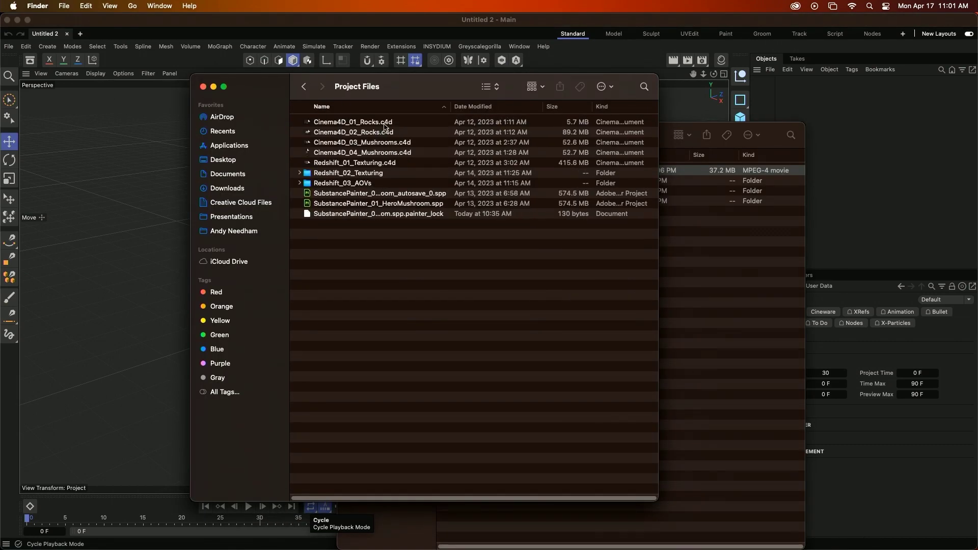
click(365, 164)
click(299, 172)
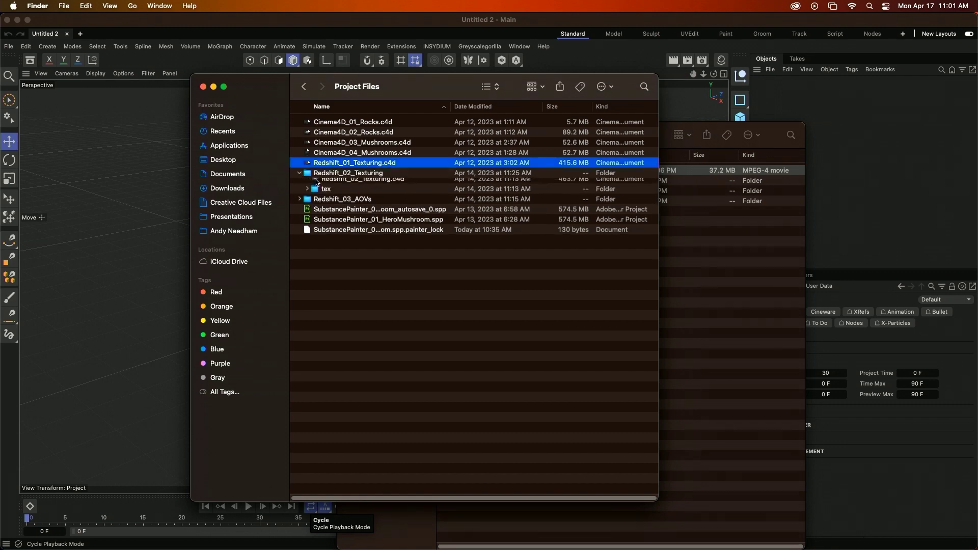
drag(357, 166, 165, 212)
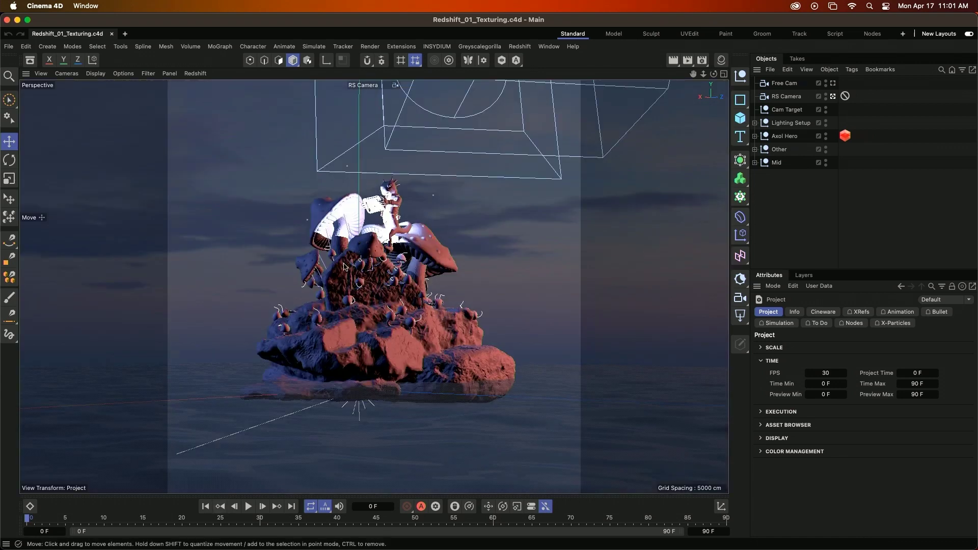
- Open the Redshift RenderView and dock it beside the perspective viewport
click(549, 46)
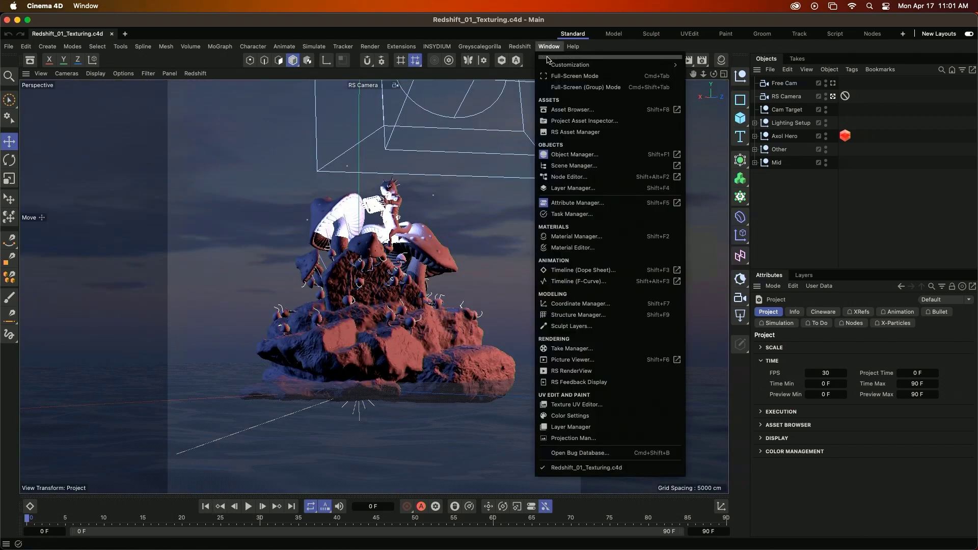
click(596, 374)
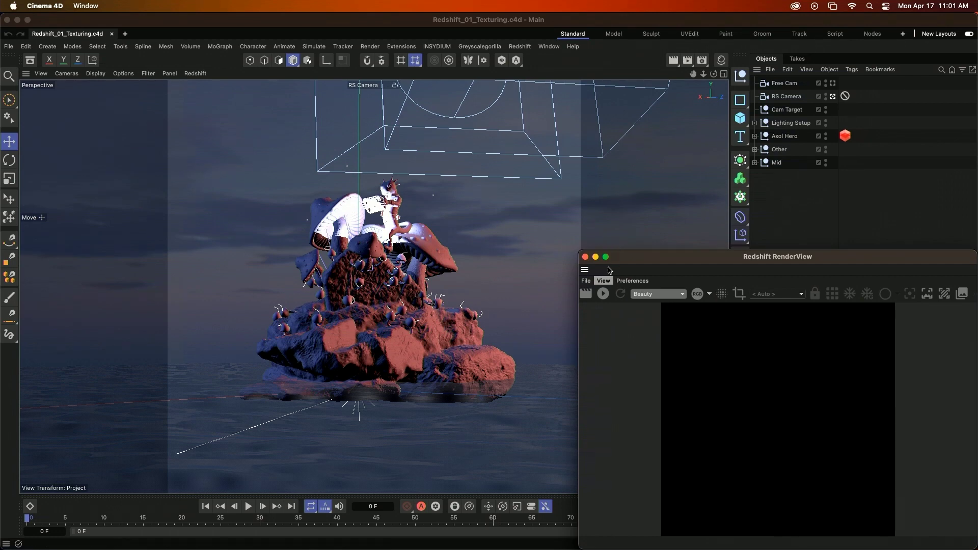
drag(586, 271, 145, 283)
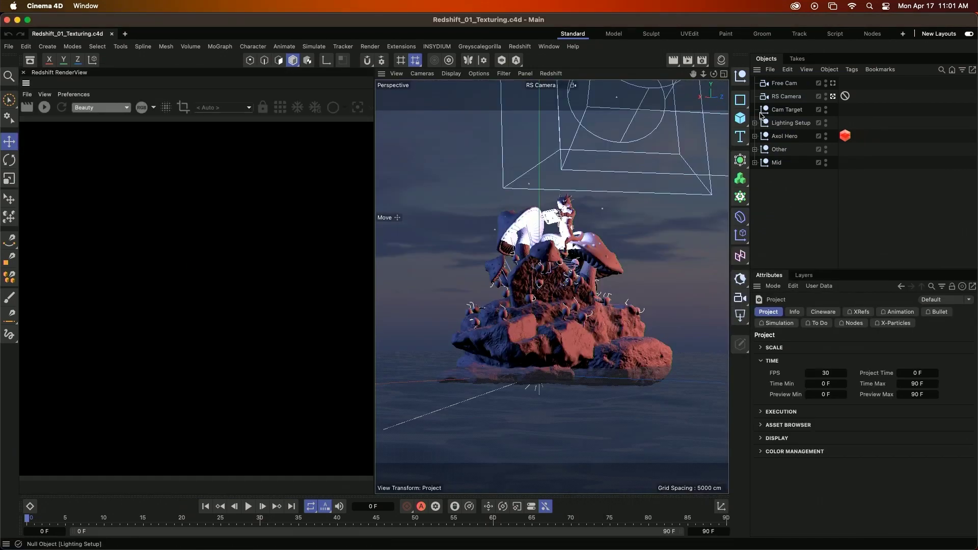
- Look through the Free Cam, hide the Axol Hero group in viewport and render, and start the live Redshift render
click(833, 83)
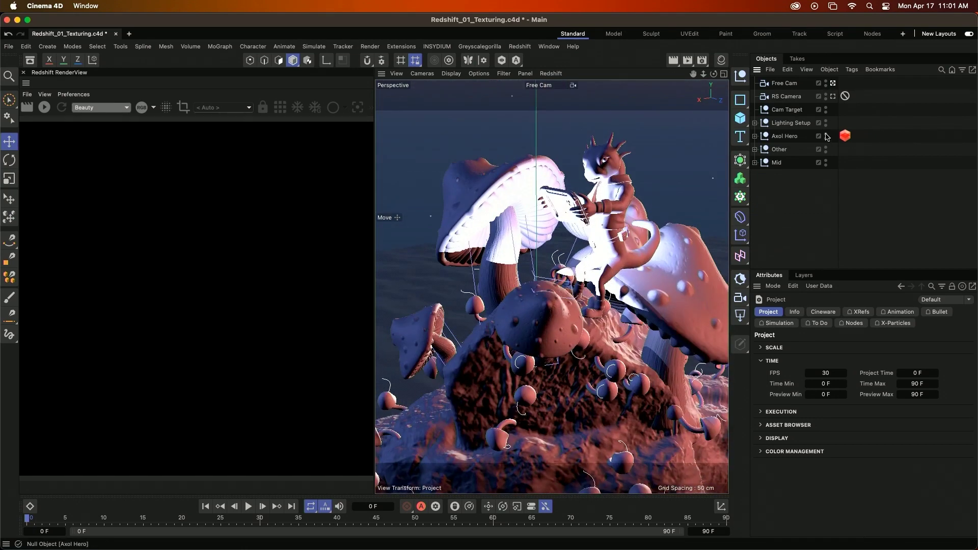
double_click(827, 135)
click(44, 107)
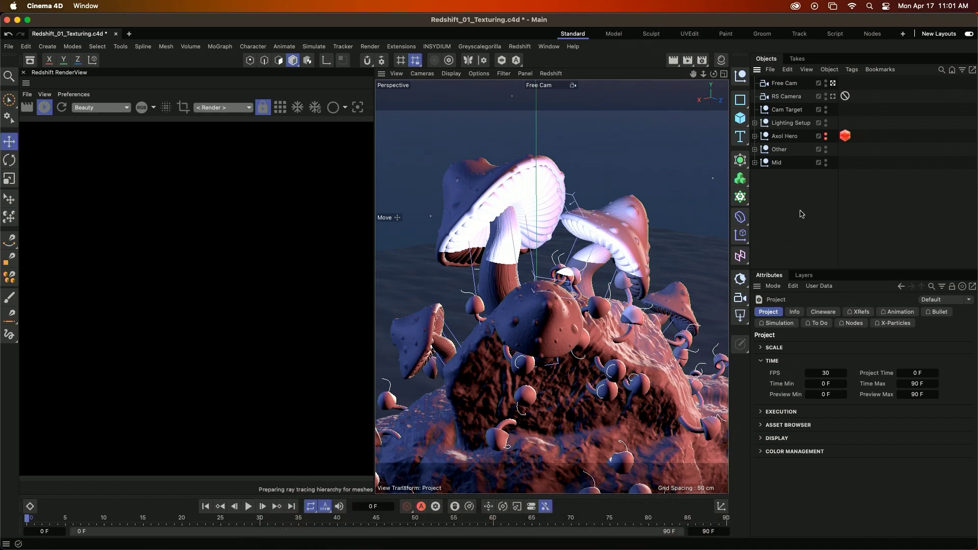
- Create a new Redshift material in the Material Manager and assign it to the Hero Mushrooms group under MainHeroRock
click(754, 163)
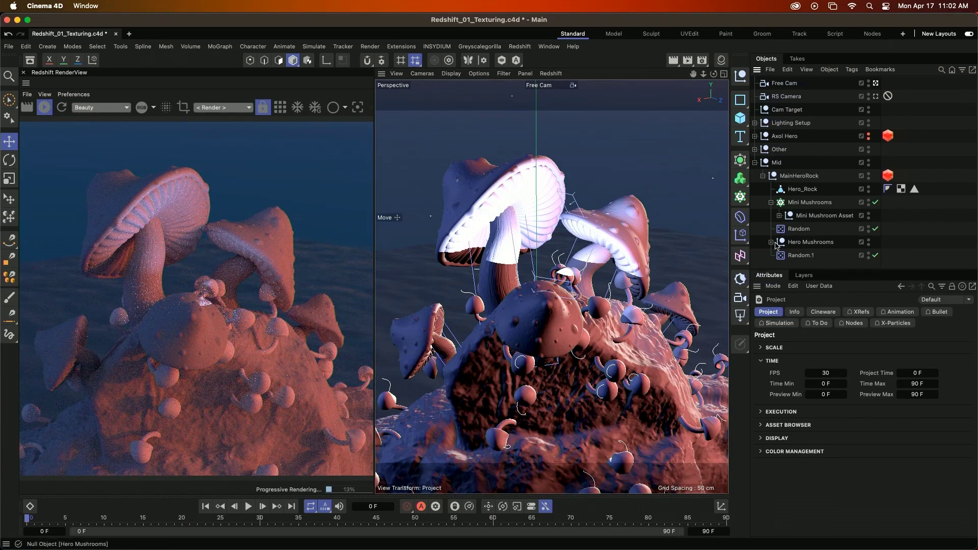
click(771, 242)
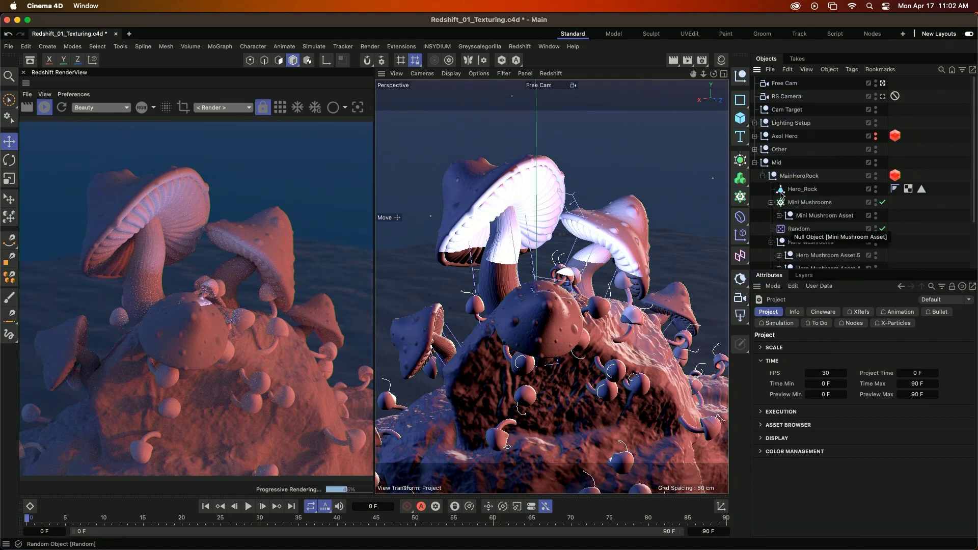
click(721, 59)
double_click(679, 134)
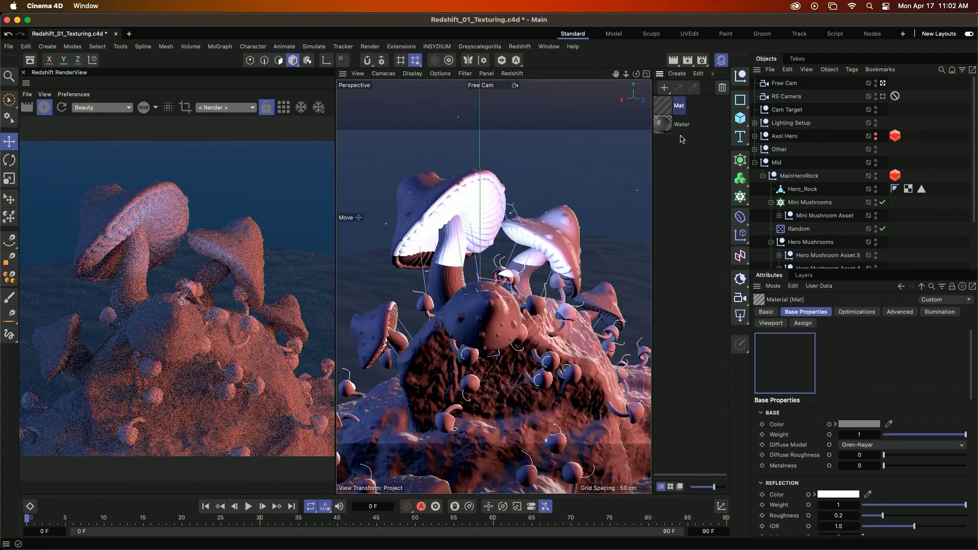
mouse_move(664, 108)
mouse_down()
mouse_move(695, 160)
mouse_move(811, 242)
mouse_up()
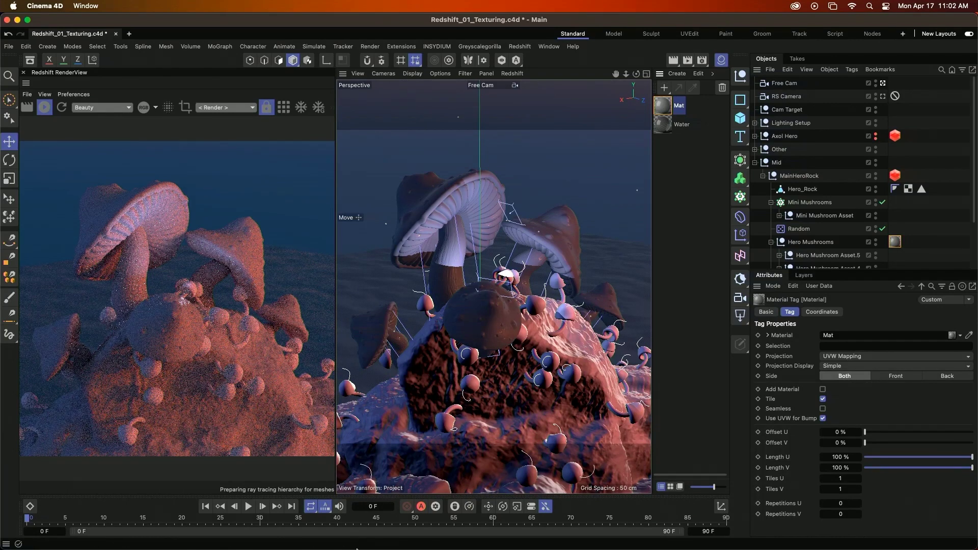
- Switch to Finder, open the Mushroom_Maps folder inside Texture Maps and move its window clear of the material list
mouse_move(372, 542)
click(277, 539)
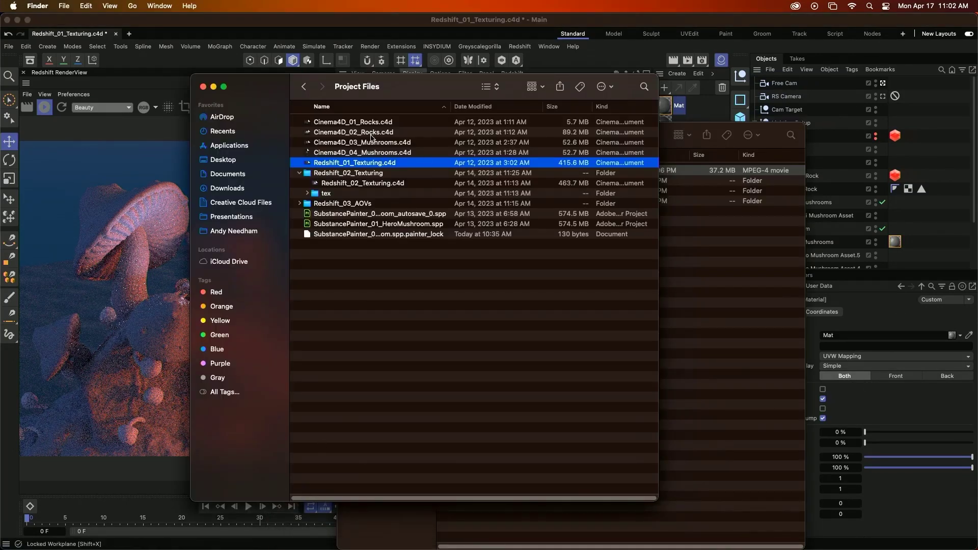
drag(348, 92, 299, 156)
key(Up)
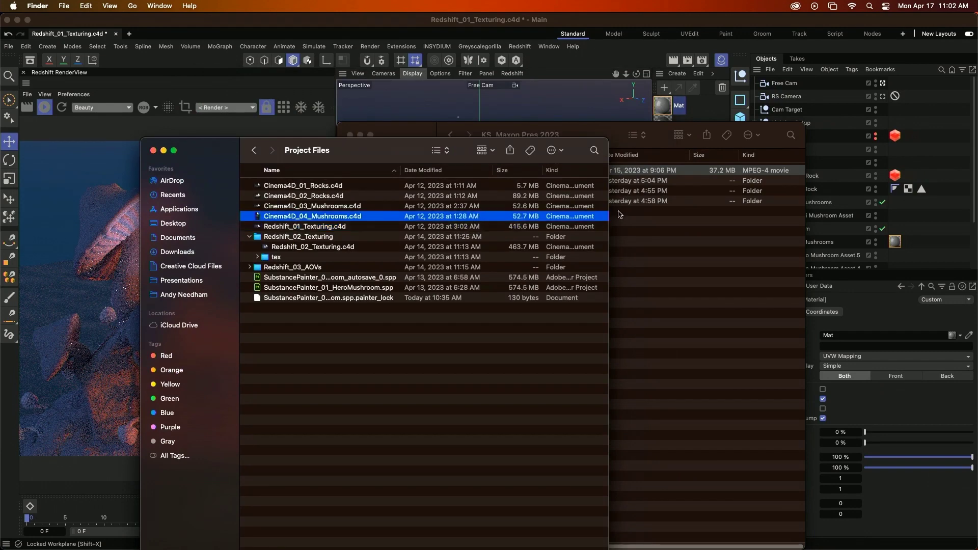
click(254, 150)
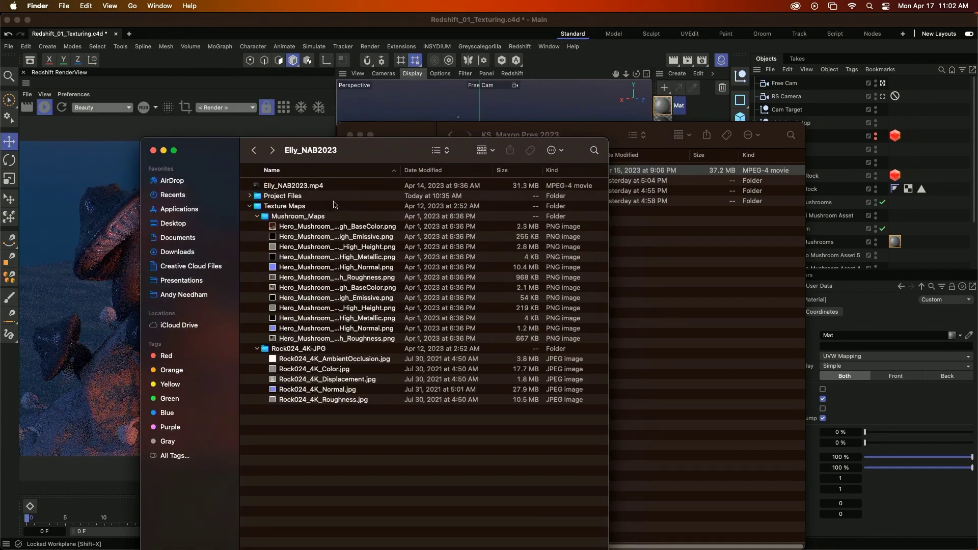
double_click(296, 217)
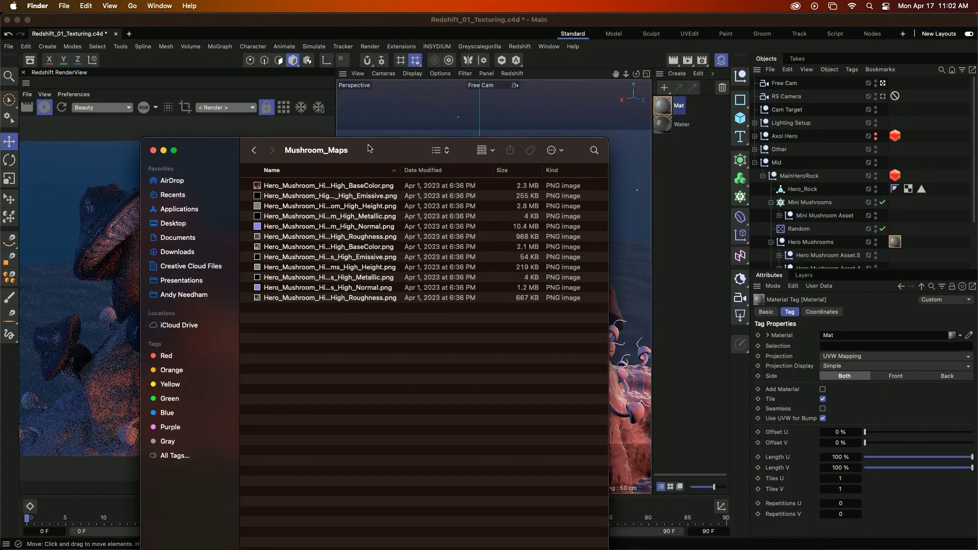
drag(370, 149, 293, 126)
- Open the Mat material in the Node Editor, show its attributes alongside and frame the node graph
double_click(667, 106)
drag(667, 105, 646, 76)
scroll(776, 241, down, 5)
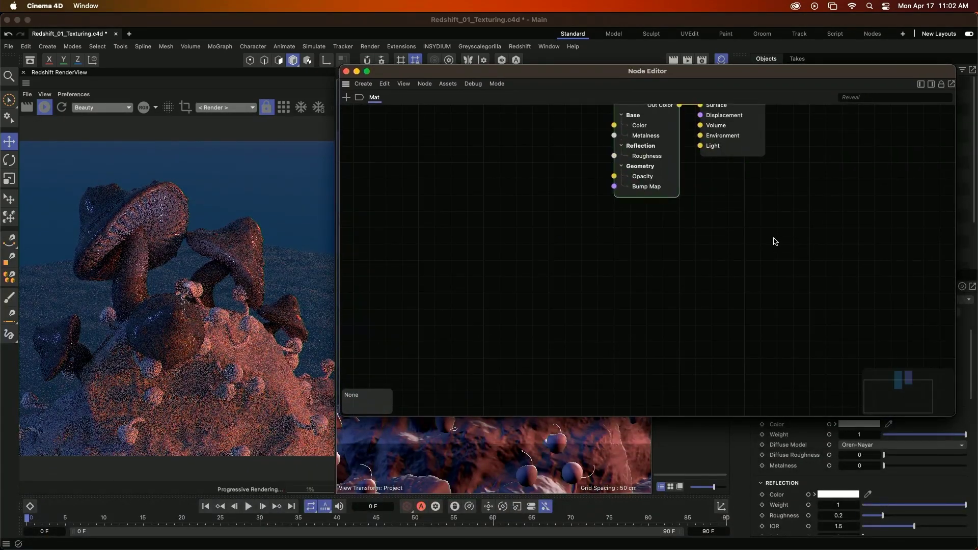
scroll(776, 241, up, 4)
click(931, 84)
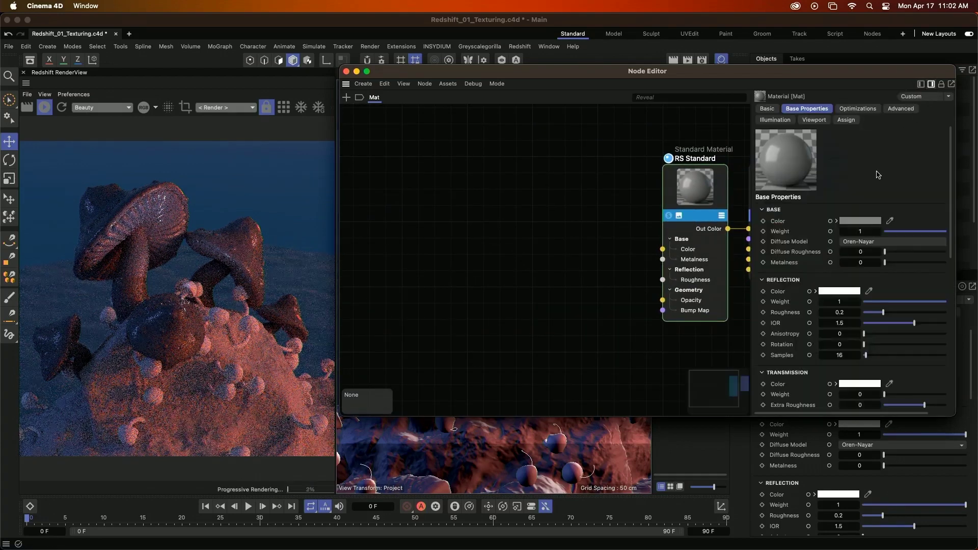
key(h)
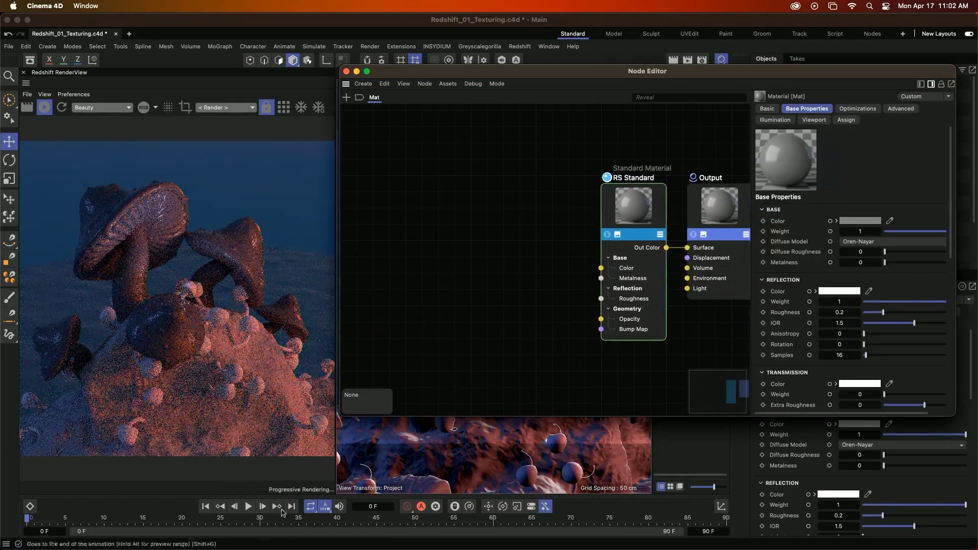
- Bring the first six Hero_Mushroom maps, BaseColor through Roughness, from Finder into Mat's node graph as texture nodes, then minimize the Finder window
click(284, 532)
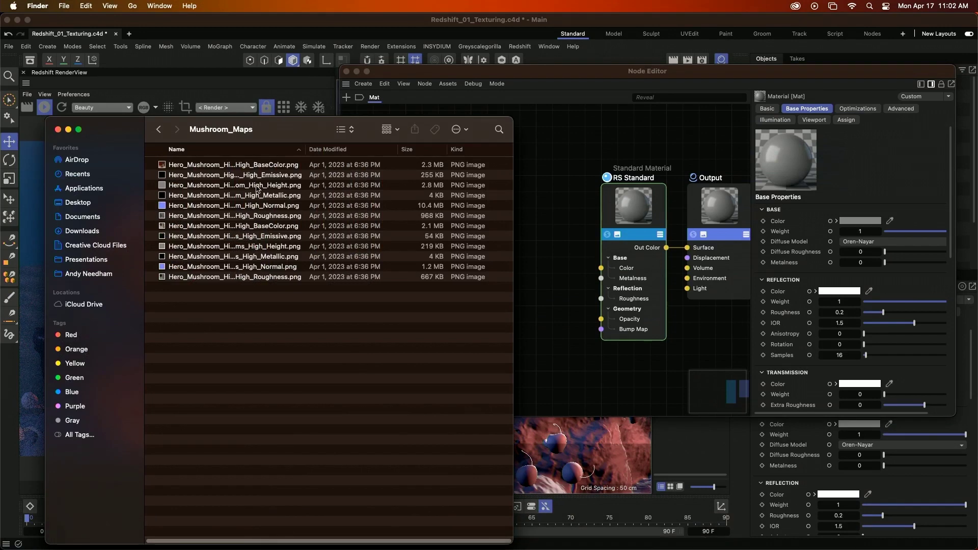
click(258, 166)
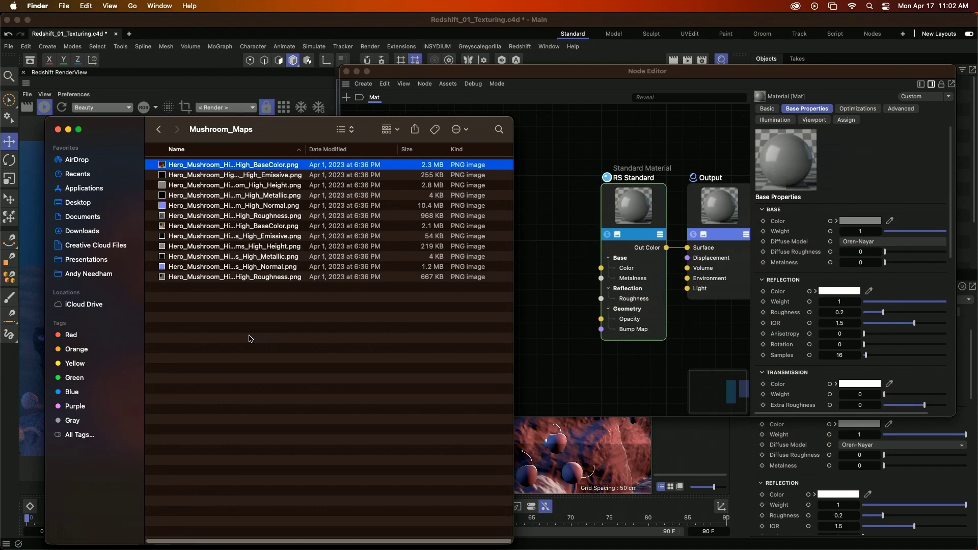
shift+click(282, 216)
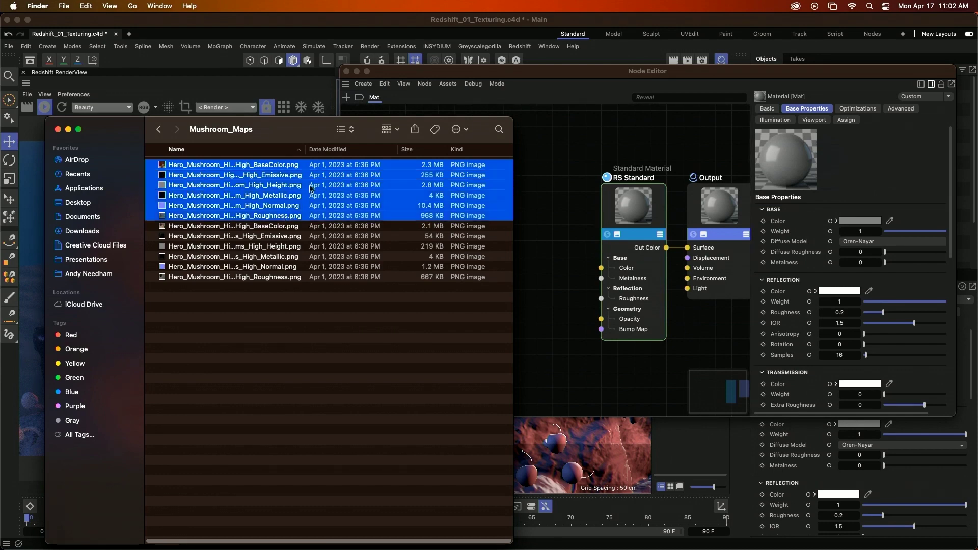
drag(280, 131, 223, 137)
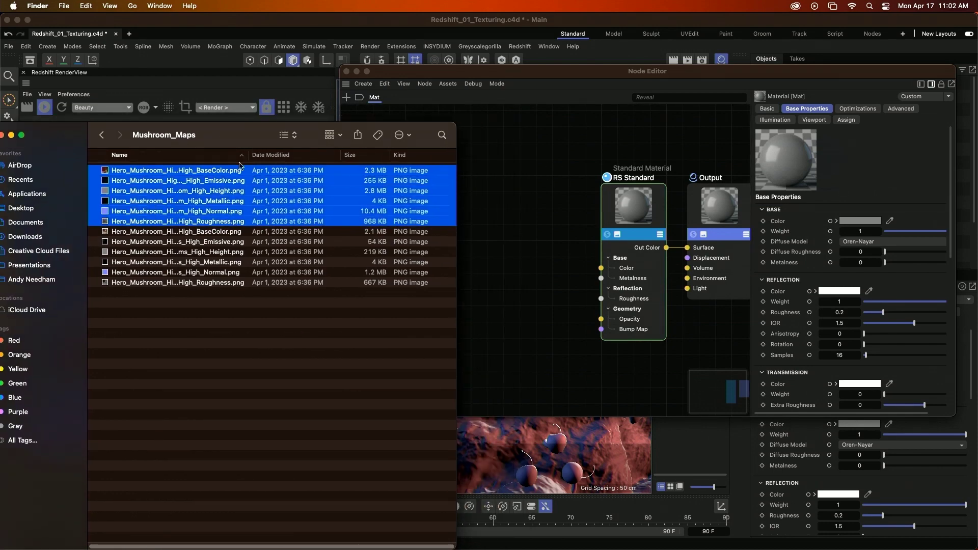
drag(151, 211, 507, 201)
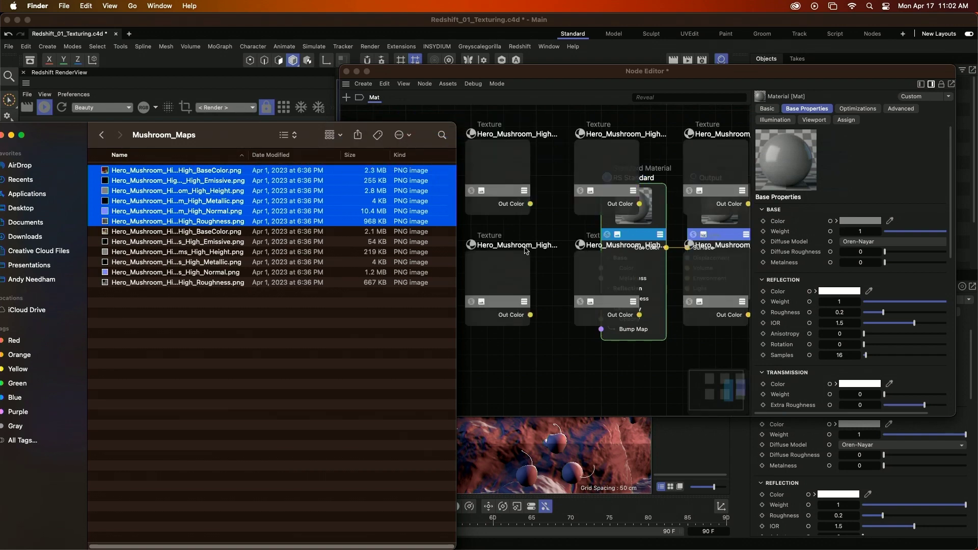
click(11, 135)
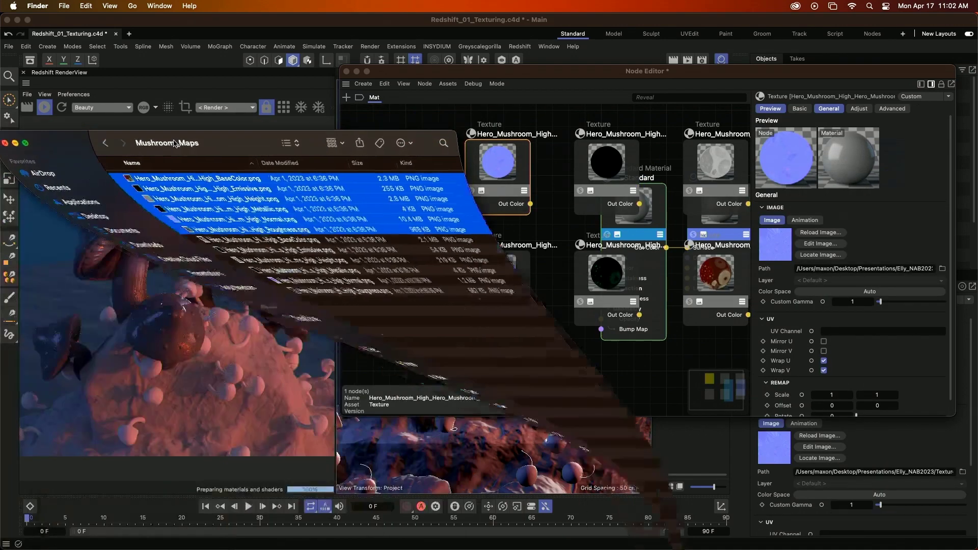
- Collapse the previews of the Normal and Height texture nodes and stack both to the left of the RS Standard node
click(505, 193)
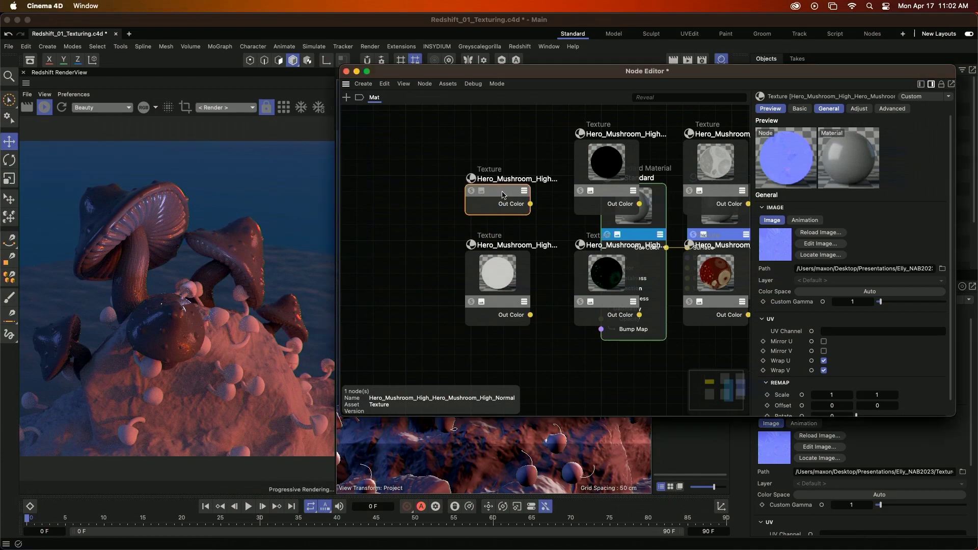
drag(505, 193, 429, 224)
click(492, 304)
drag(493, 305, 416, 309)
drag(423, 225, 409, 263)
drag(435, 315, 425, 322)
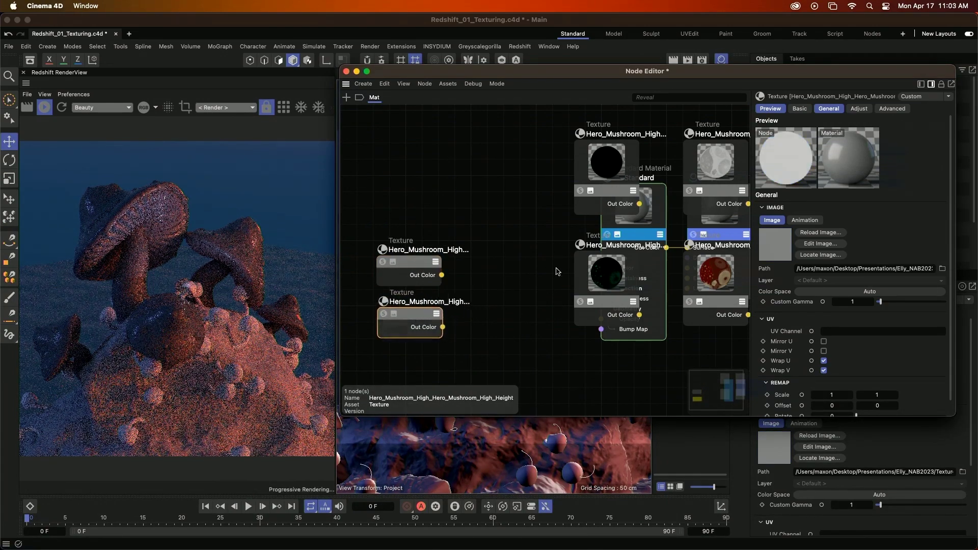
- Collapse the Emissive, Metallic, Roughness and BaseColor texture nodes and line them up in the same column as Normal and Height
drag(605, 306, 400, 213)
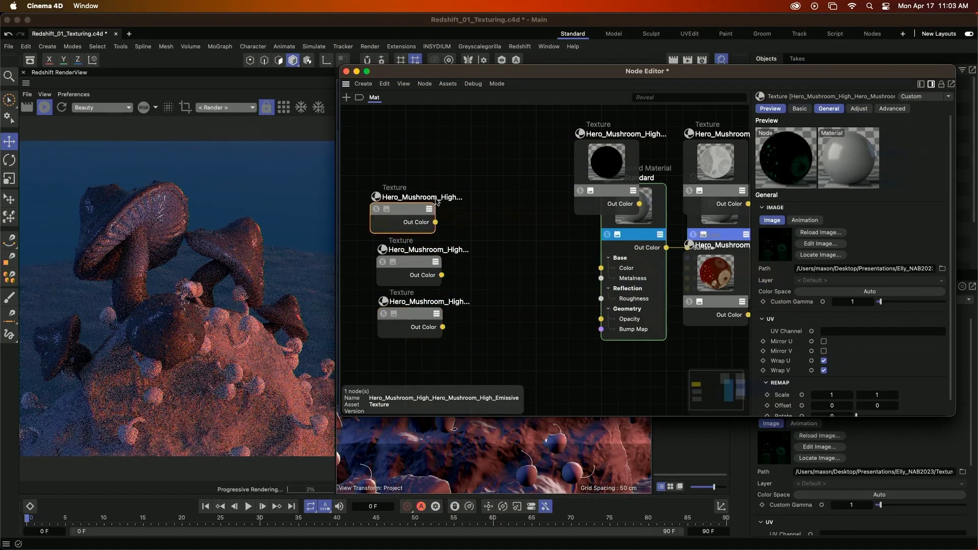
drag(606, 191, 408, 155)
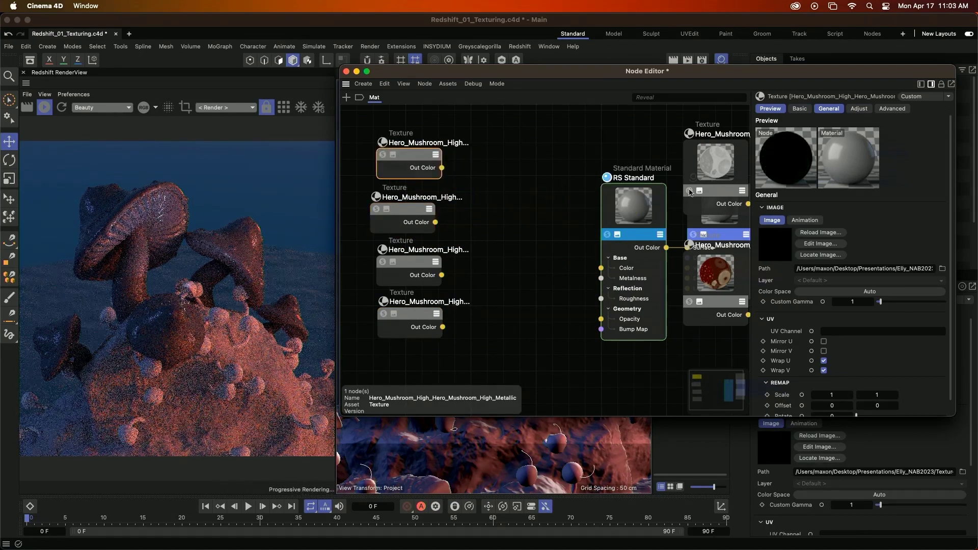
drag(687, 191, 560, 186)
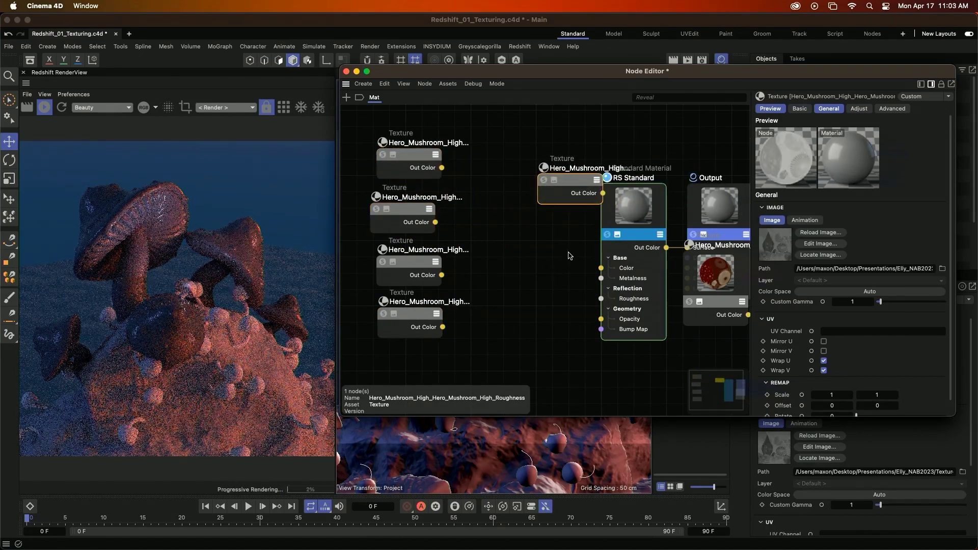
key(h)
drag(564, 245, 433, 176)
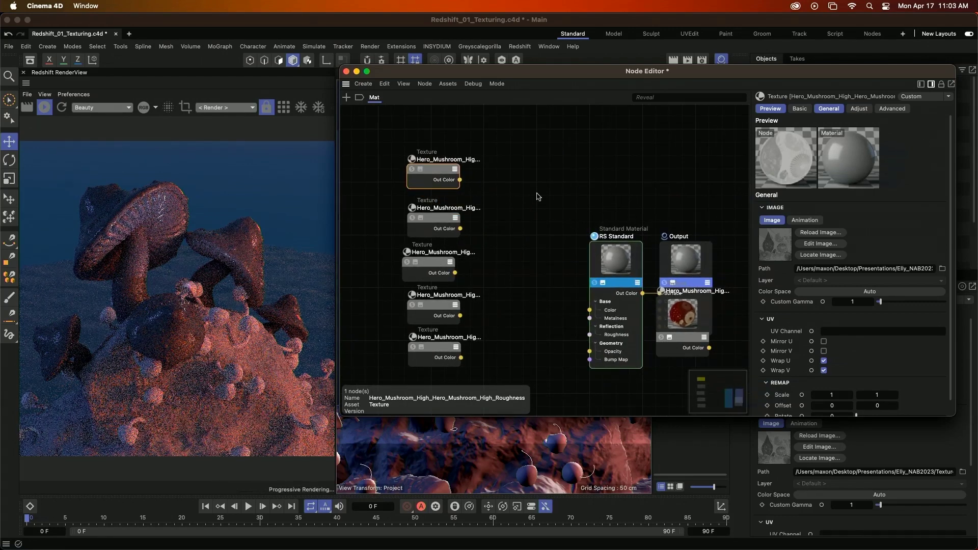
drag(679, 337, 419, 337)
scroll(561, 275, down, 1)
click(562, 272)
- Set the BaseColor texture node's color space to sRGB
click(392, 141)
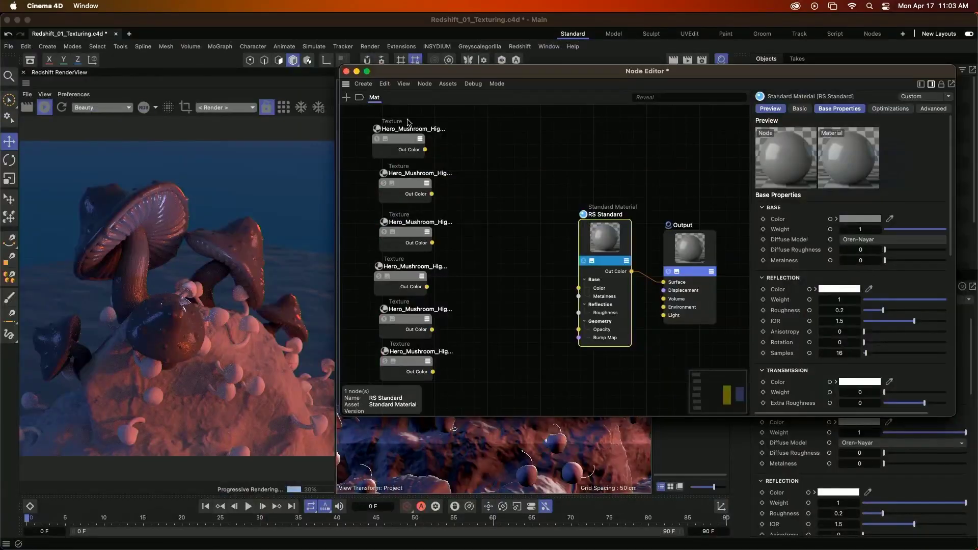
click(407, 145)
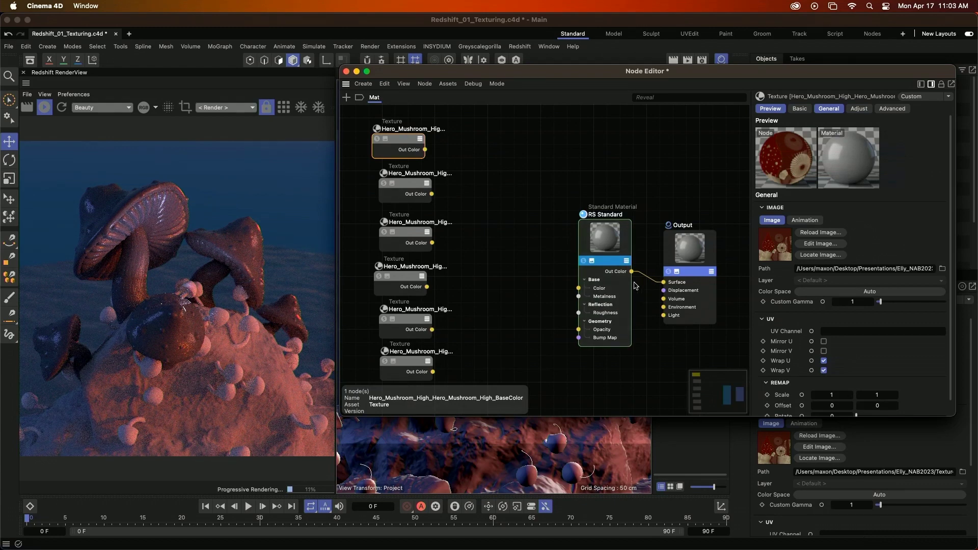
click(836, 292)
mouse_move(836, 384)
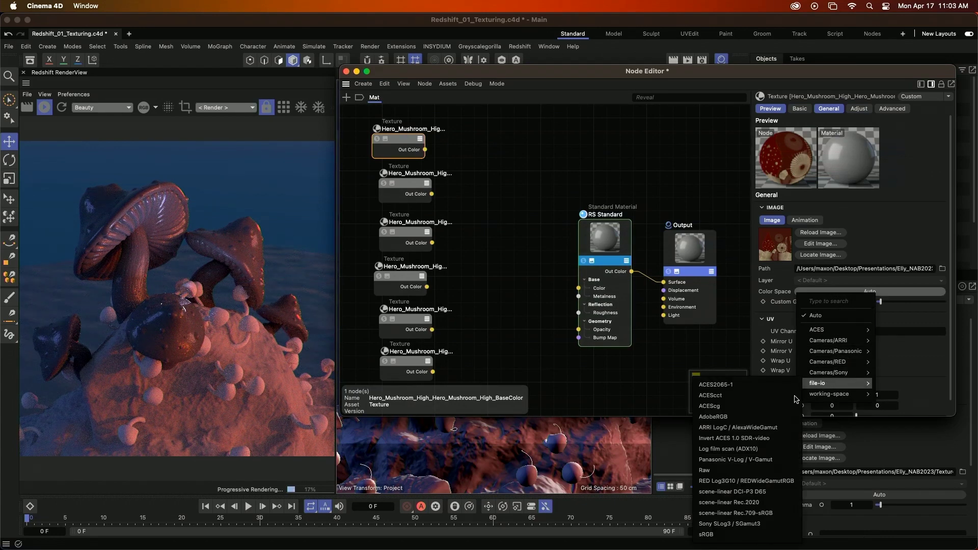
click(724, 535)
- Set the Emissive texture node's color space to sRGB
click(355, 233)
click(386, 281)
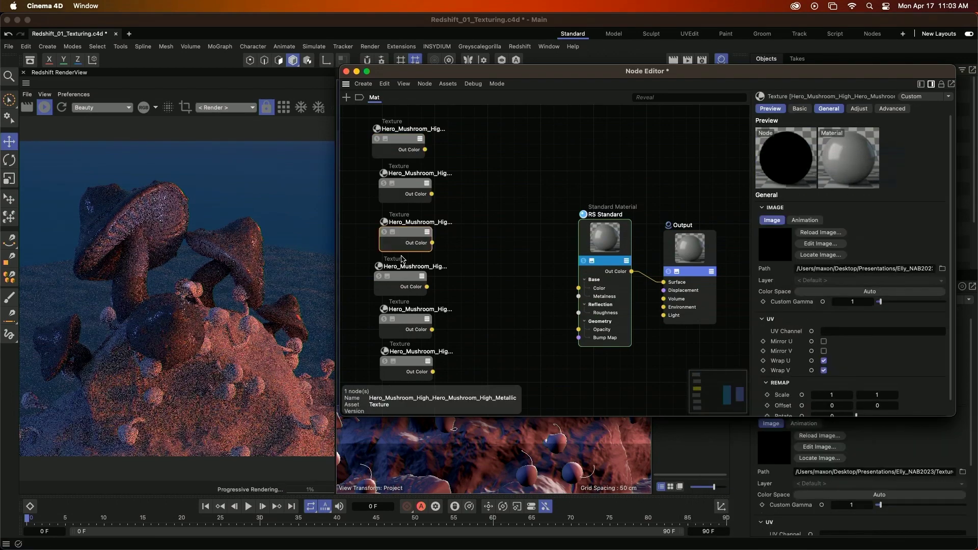
click(836, 292)
mouse_move(846, 383)
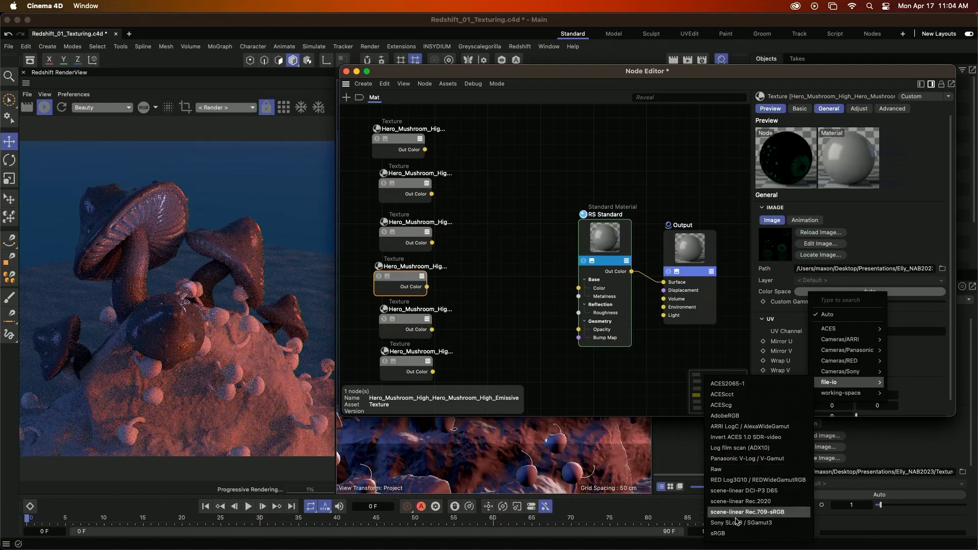
click(724, 533)
- Set the color space of both the Metallic and Roughness texture nodes to Raw
drag(356, 201, 458, 188)
click(595, 232)
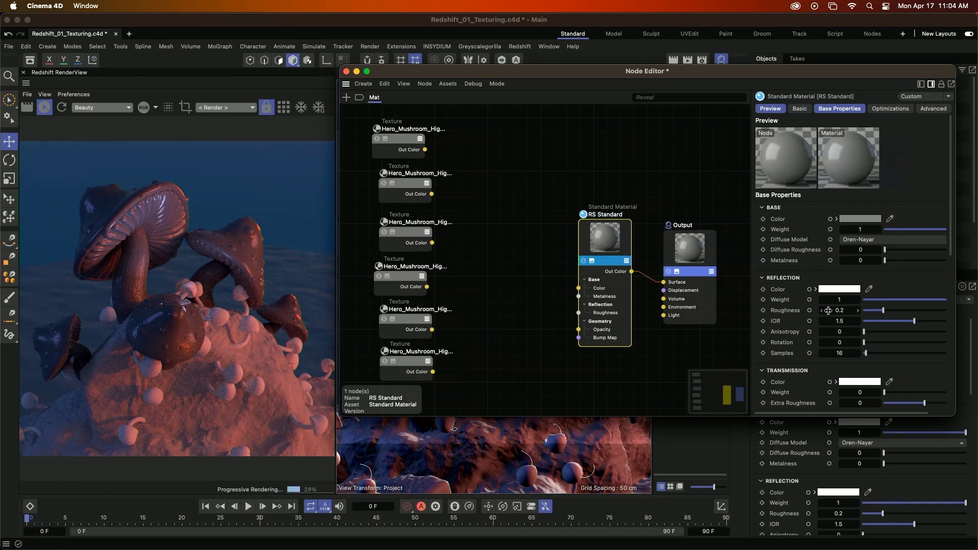
click(405, 183)
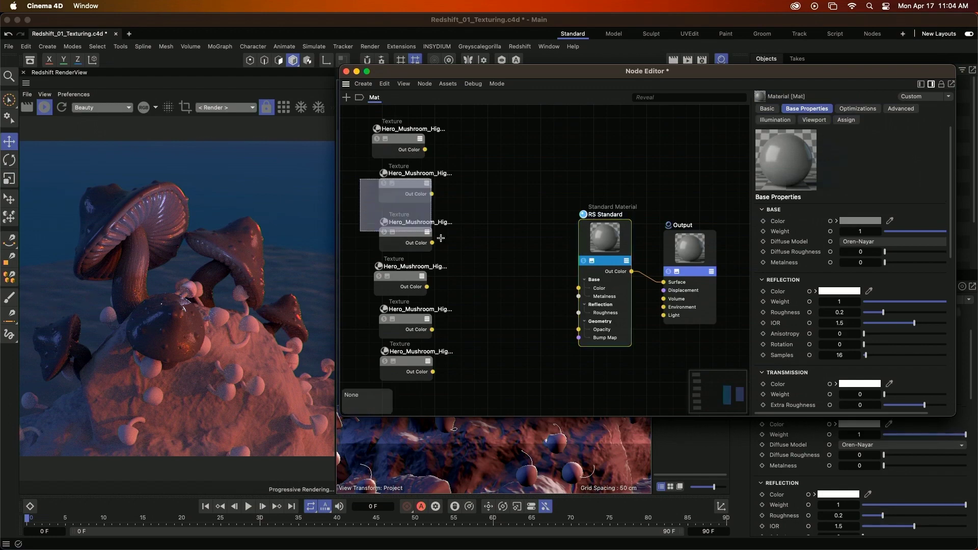
shift+click(405, 233)
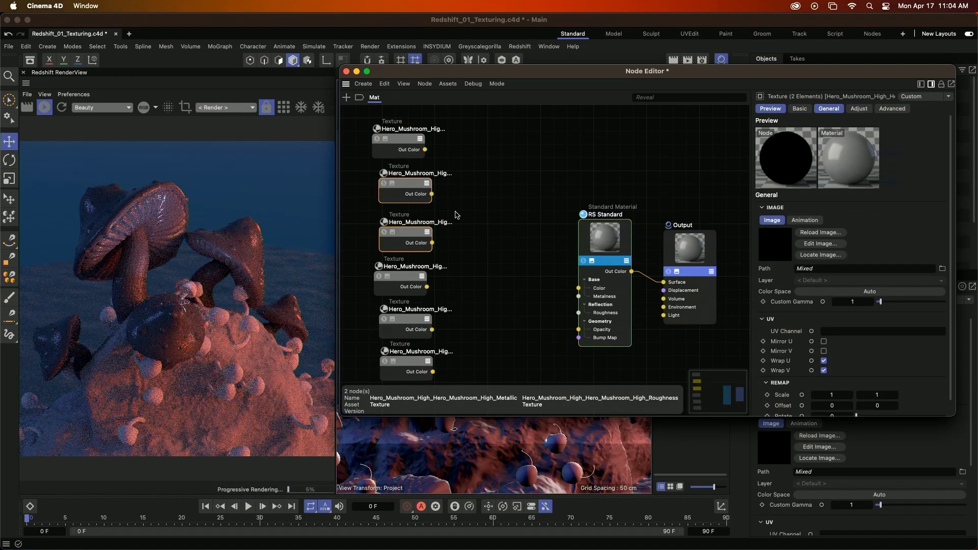
click(825, 293)
mouse_move(821, 380)
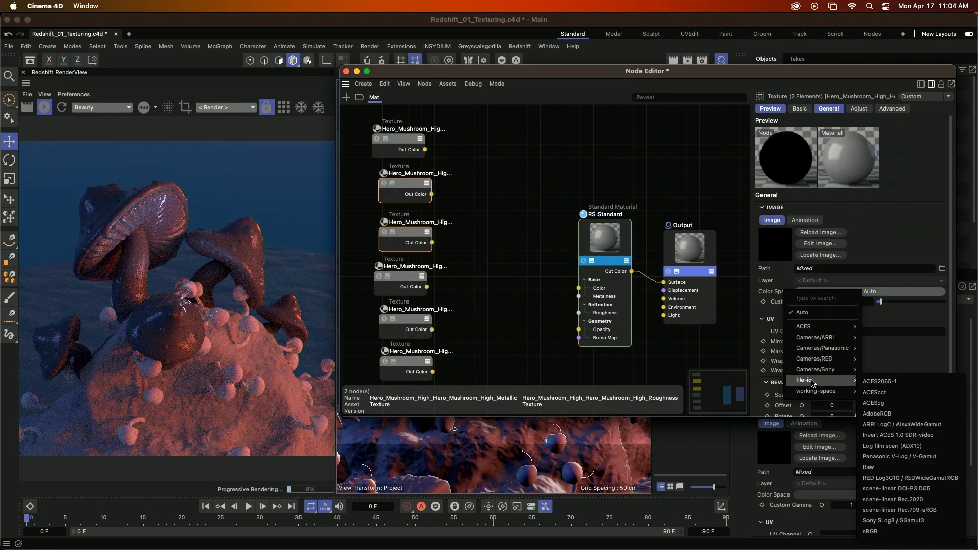
click(868, 467)
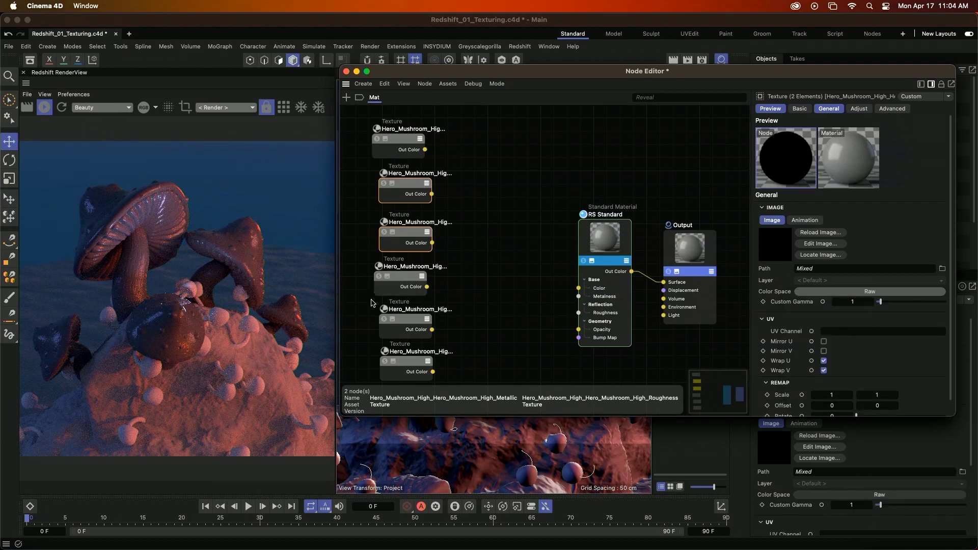
- Set the color space of both the Normal and Height texture nodes to Raw
drag(366, 310, 461, 381)
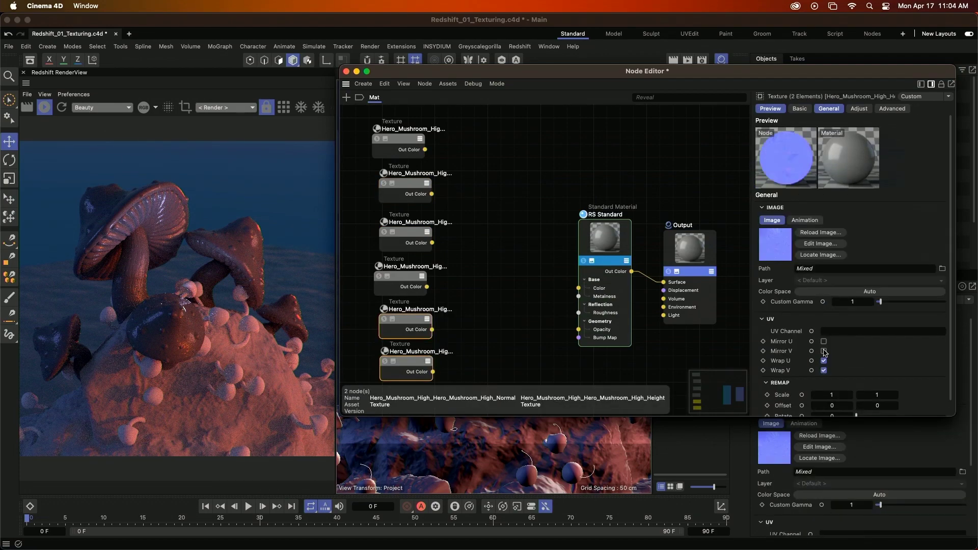
click(861, 293)
mouse_move(843, 382)
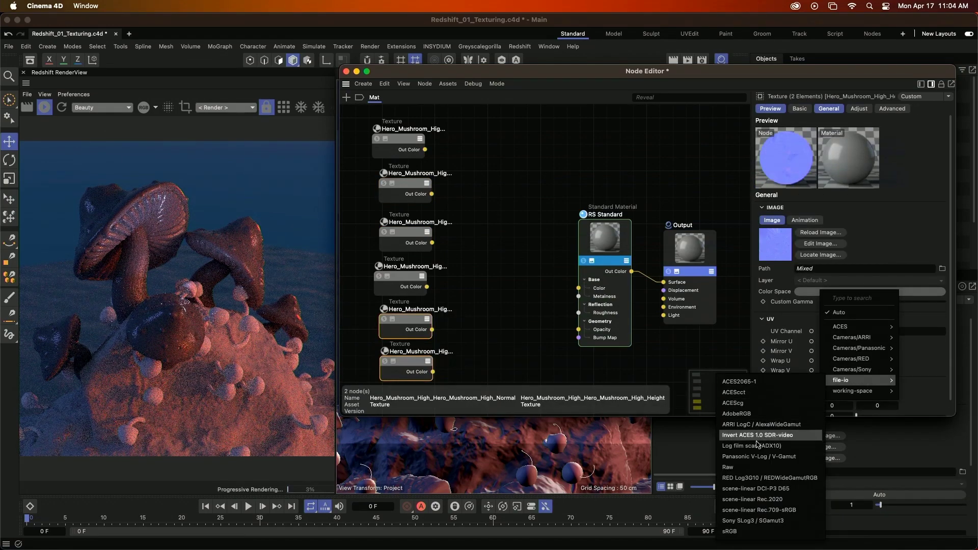
click(749, 467)
click(524, 188)
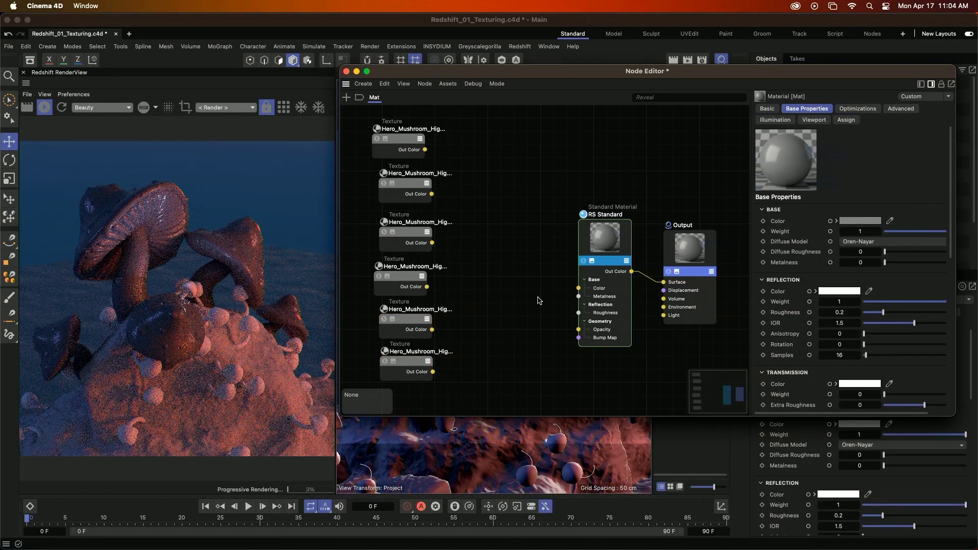
- Connect the BaseColor texture to RS Standard's base Color input and the Roughness texture to its reflection Roughness input
click(409, 146)
drag(554, 177, 632, 365)
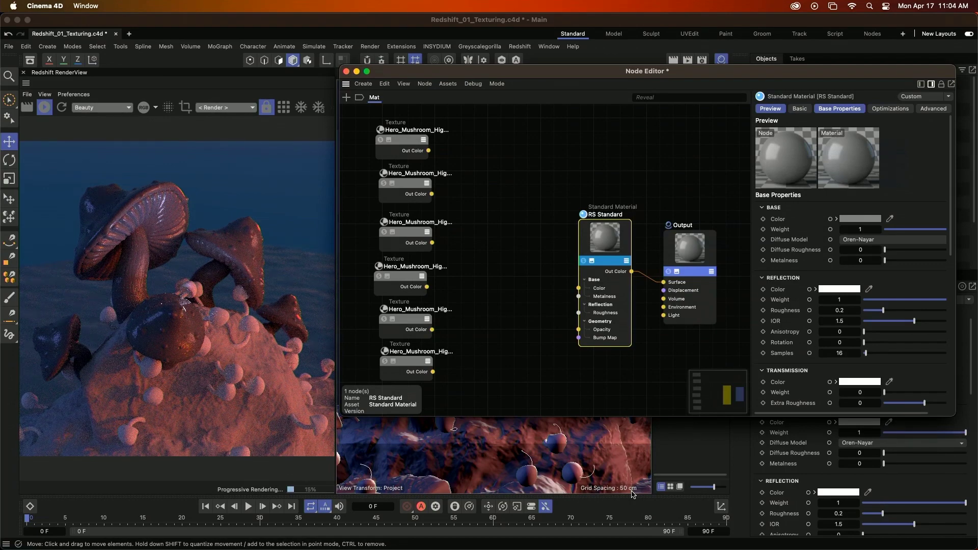
click(422, 151)
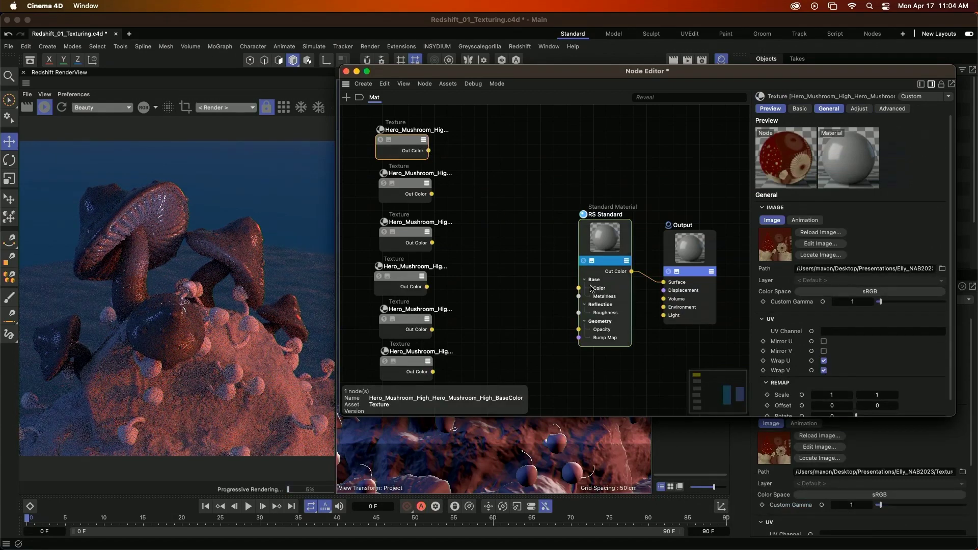
drag(429, 151, 579, 288)
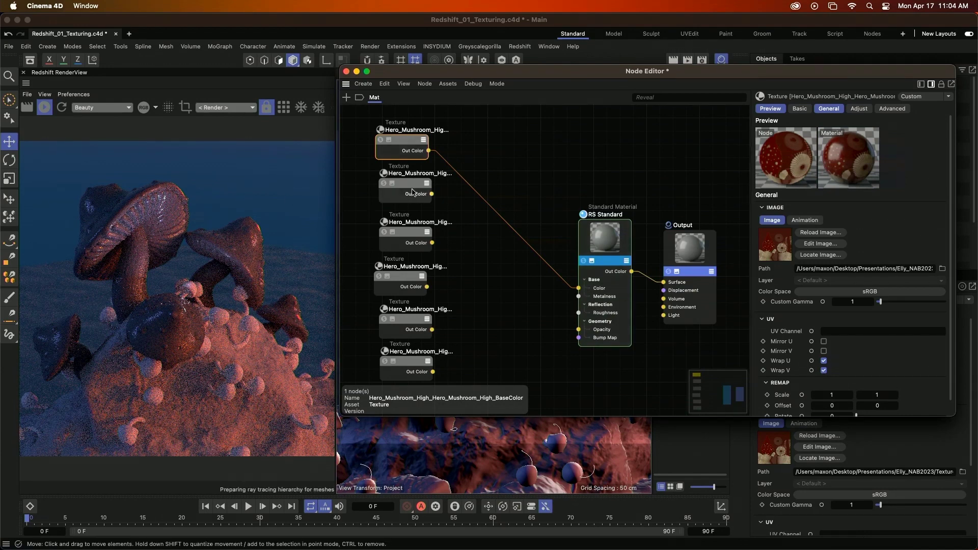
drag(407, 186, 579, 312)
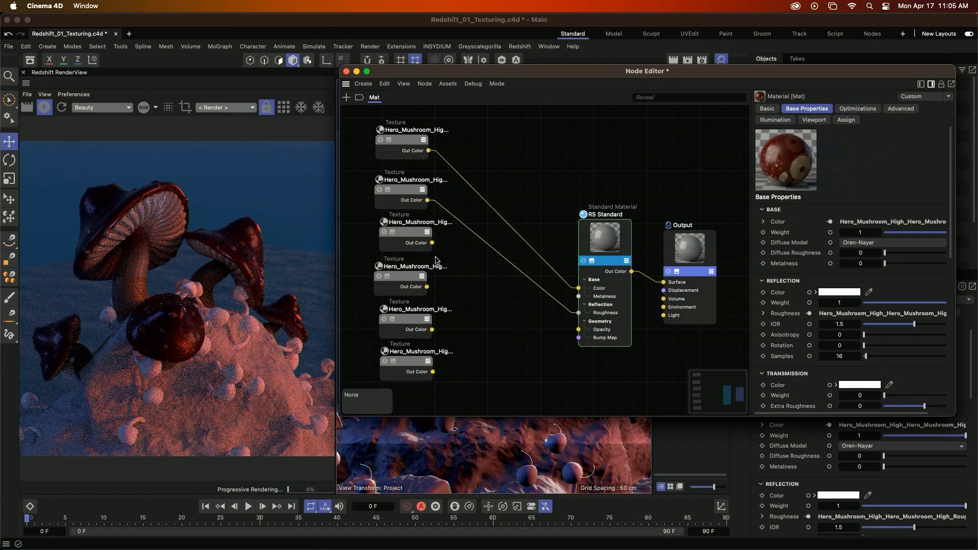
- Solo the Metallic texture node to examine it in the render, and check RS Standard's Metalness setting
drag(411, 231, 414, 234)
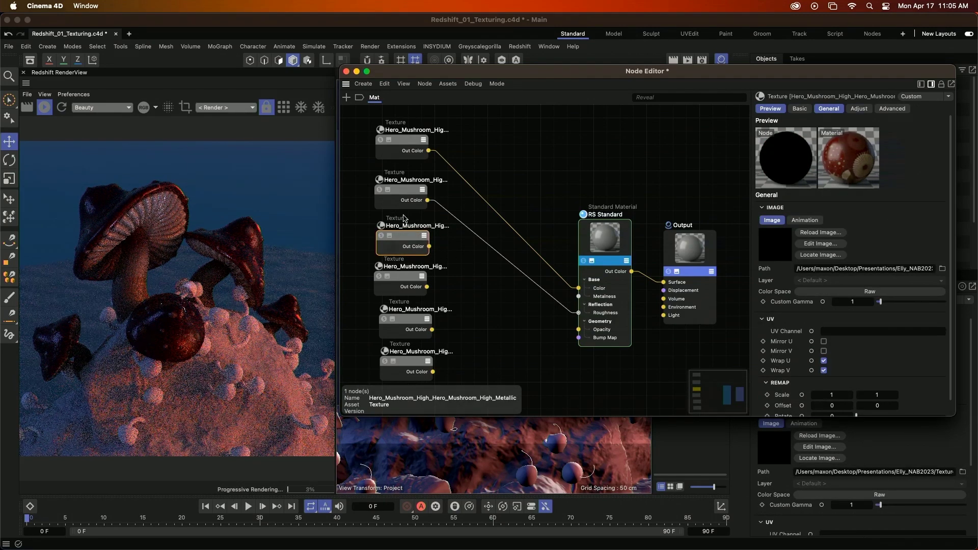
click(383, 237)
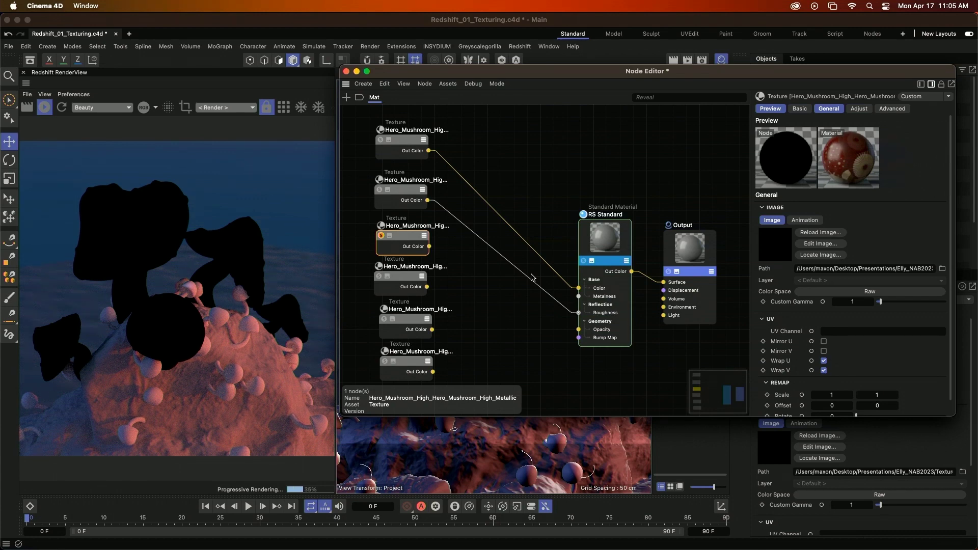
click(606, 235)
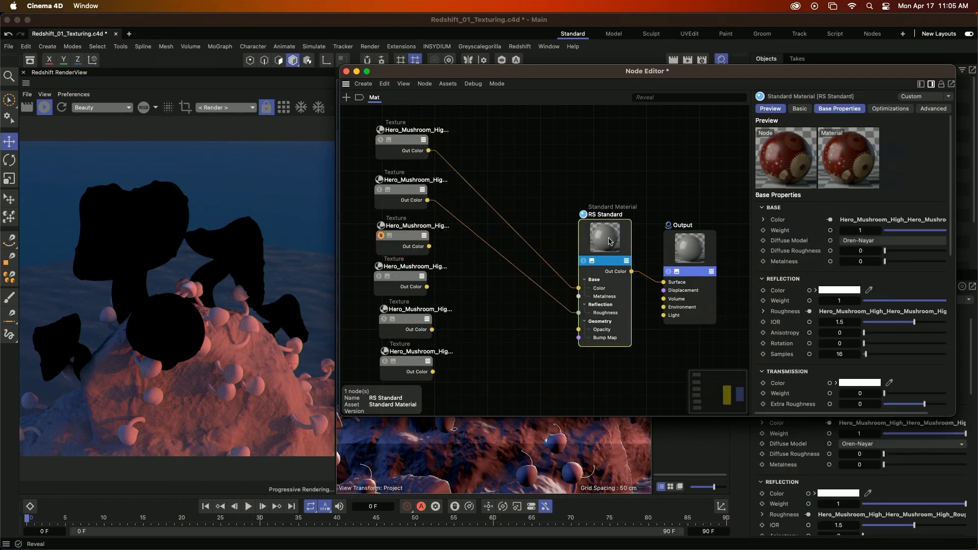
click(391, 246)
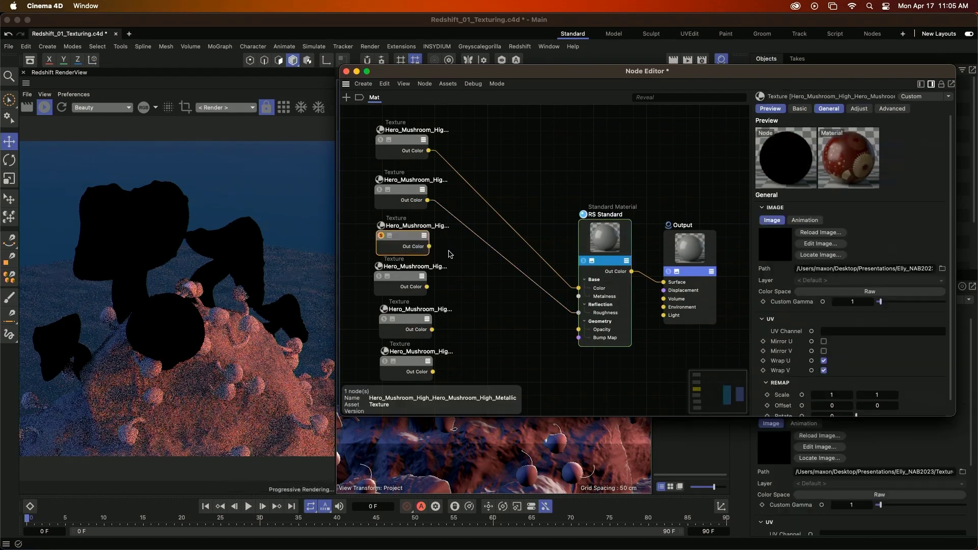
click(605, 240)
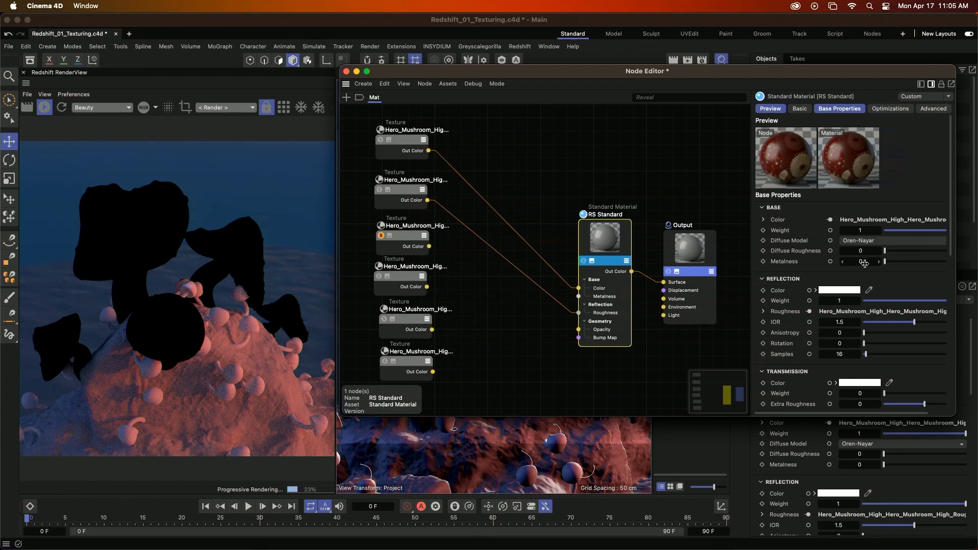
- Delete the Metallic texture node and shift the Emissive and Normal texture nodes slightly up the column
click(402, 242)
key(Delete)
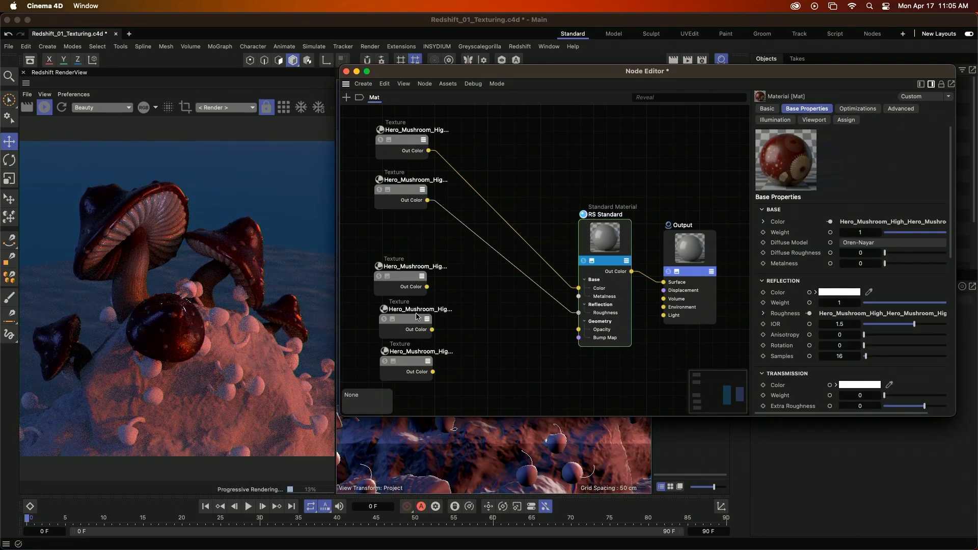
click(405, 261)
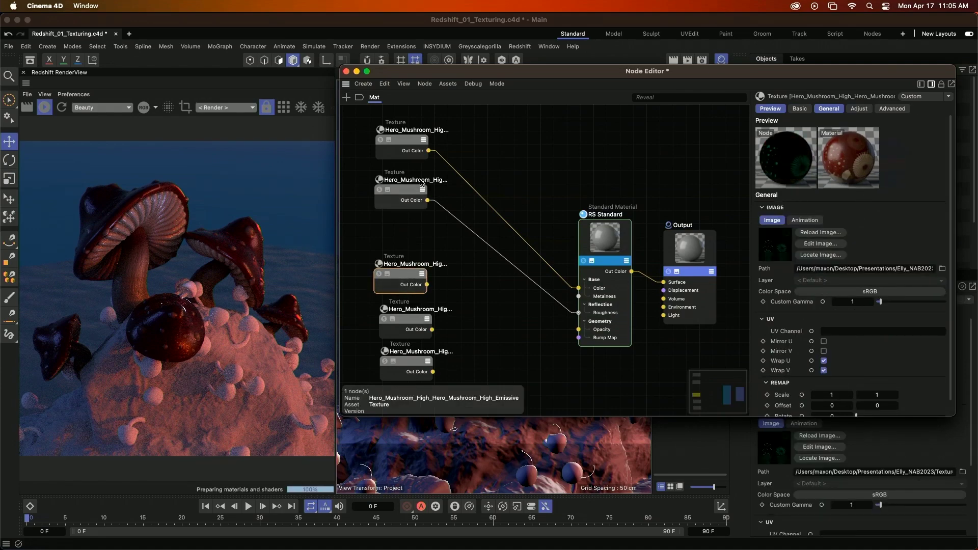
drag(408, 273, 406, 257)
drag(415, 324, 416, 316)
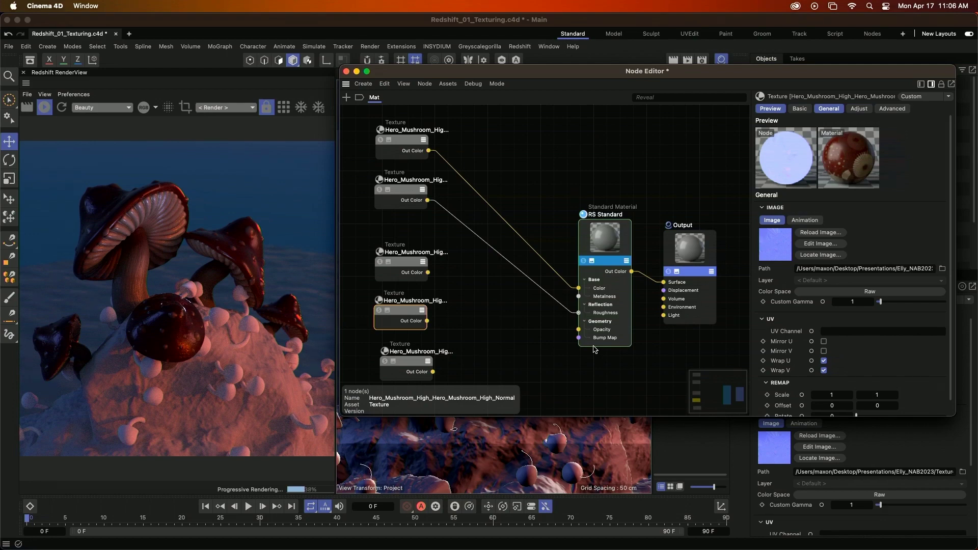
- Add a Bump Map node between the Normal texture and RS Standard, and connect the Normal texture to its Input
double_click(478, 320)
text(ump)
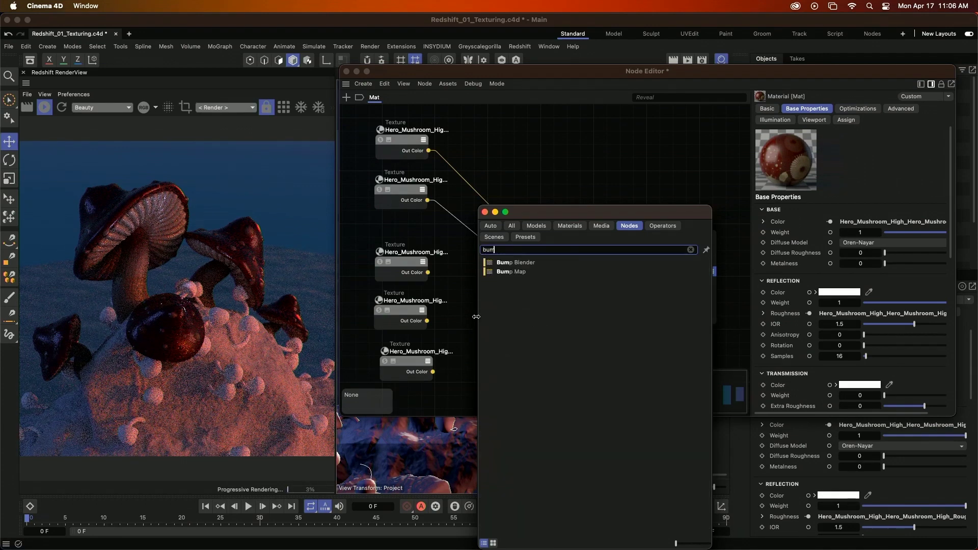
click(509, 273)
drag(507, 281, 494, 302)
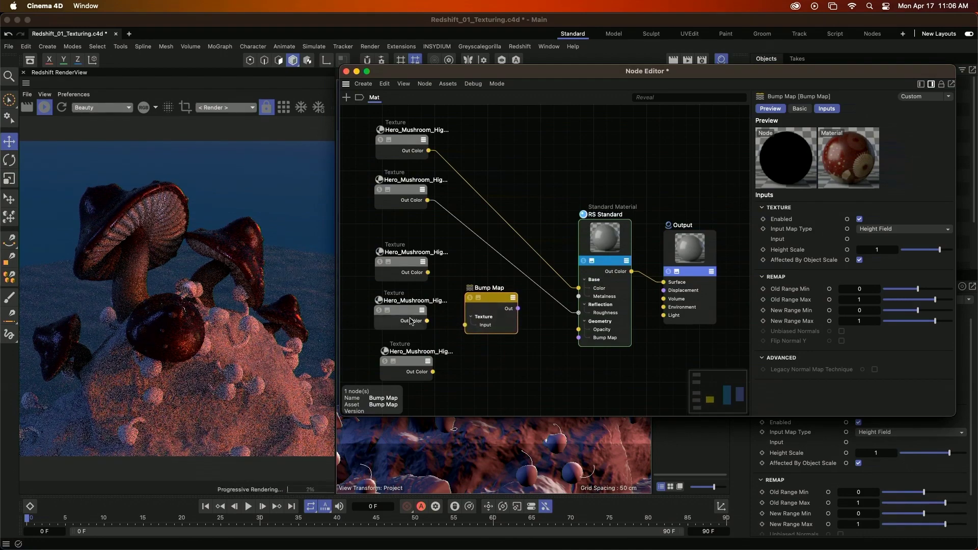
drag(427, 321, 464, 325)
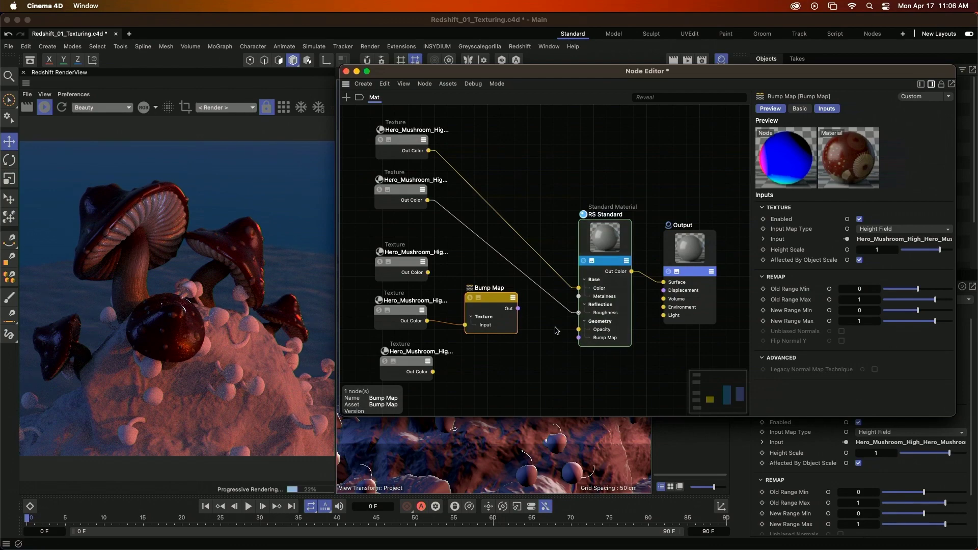
drag(496, 295, 504, 294)
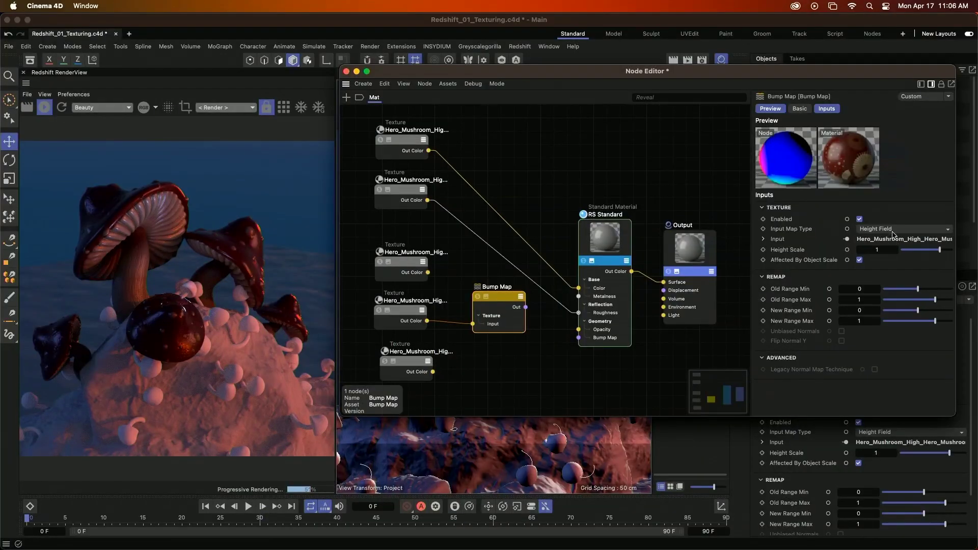
- Set the Bump Map node's input map type to Tangent-Space Normal and connect its output to RS Standard's Bump Map input
click(892, 229)
click(892, 252)
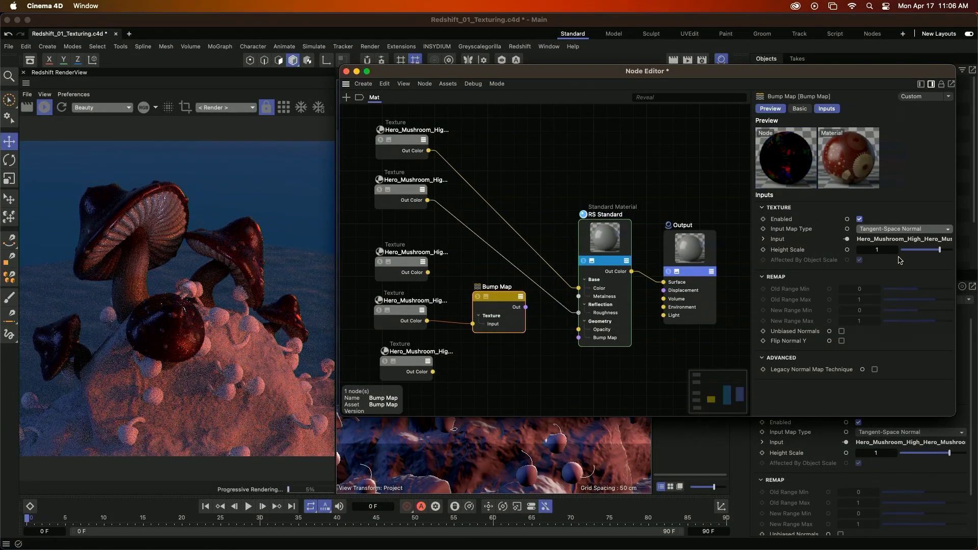
drag(526, 307, 579, 338)
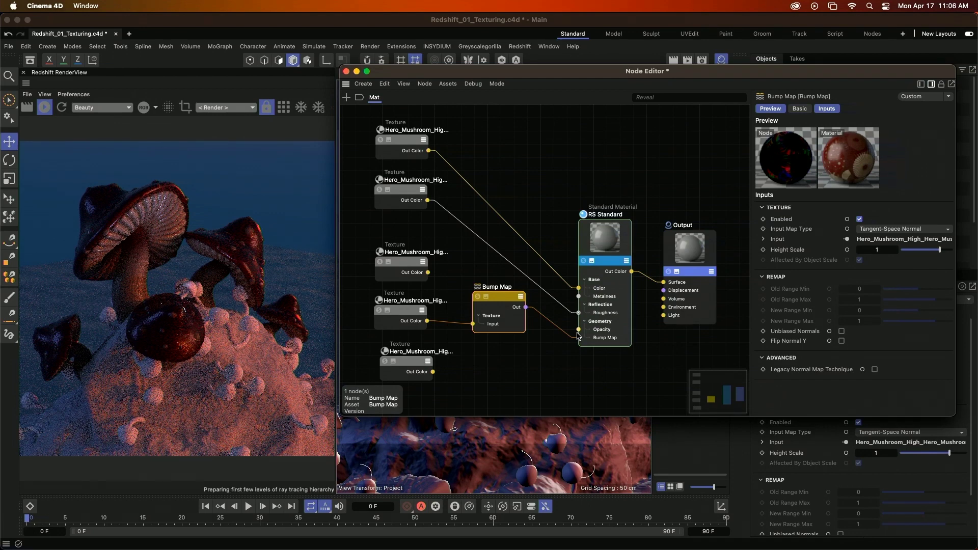
- Delete the Height texture node and move the Emissive texture node slightly up between Roughness and Normal
drag(412, 361, 412, 364)
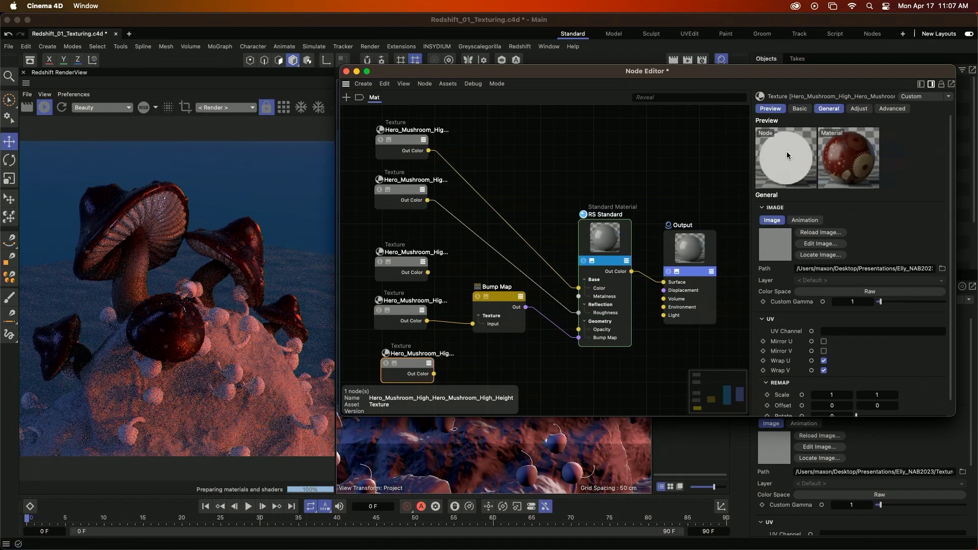
click(496, 108)
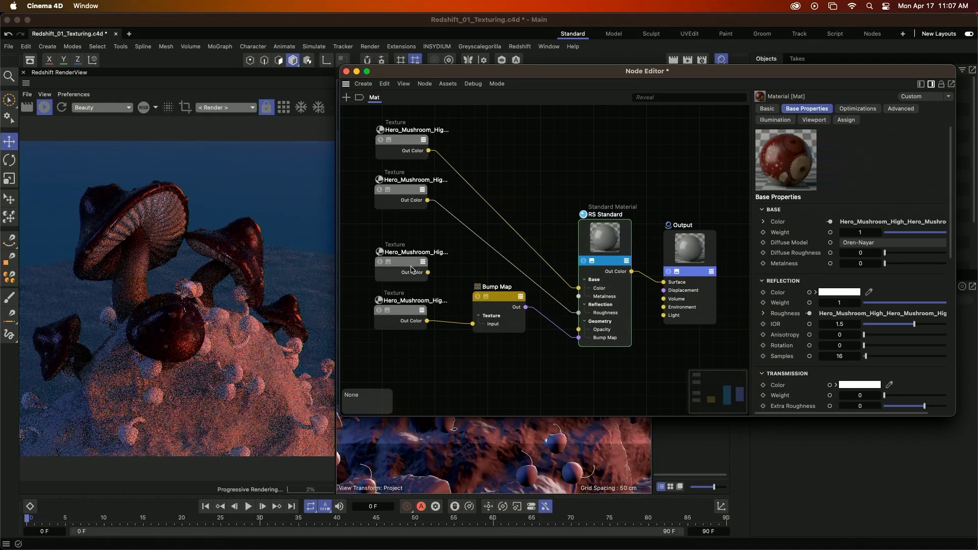
drag(412, 270, 405, 257)
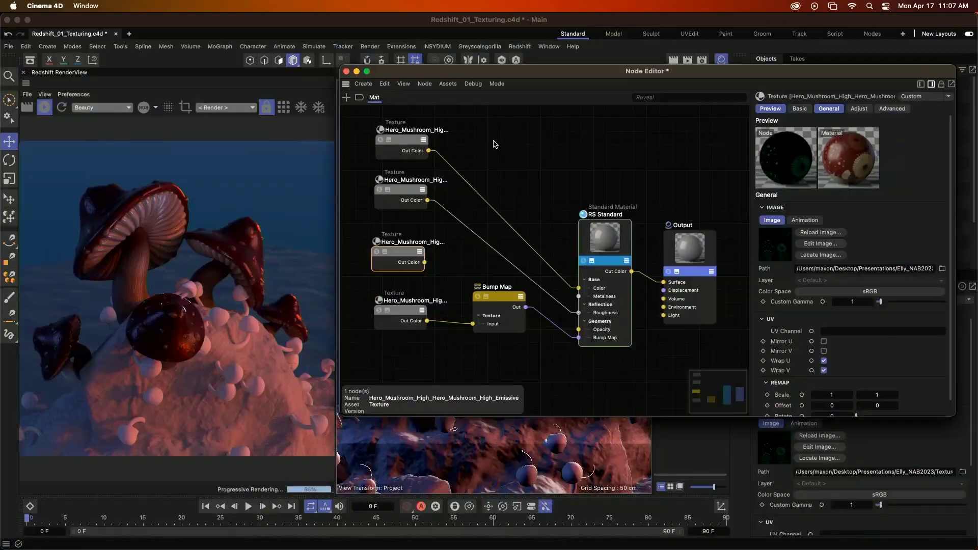
- Insert a Color Correct node into the connection between the BaseColor texture and RS Standard's Color input
double_click(493, 144)
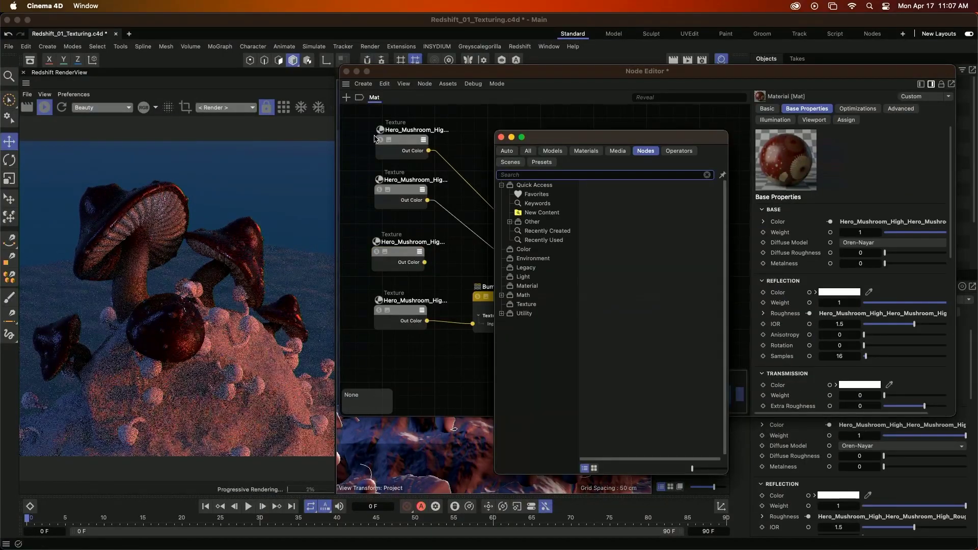
text(colo)
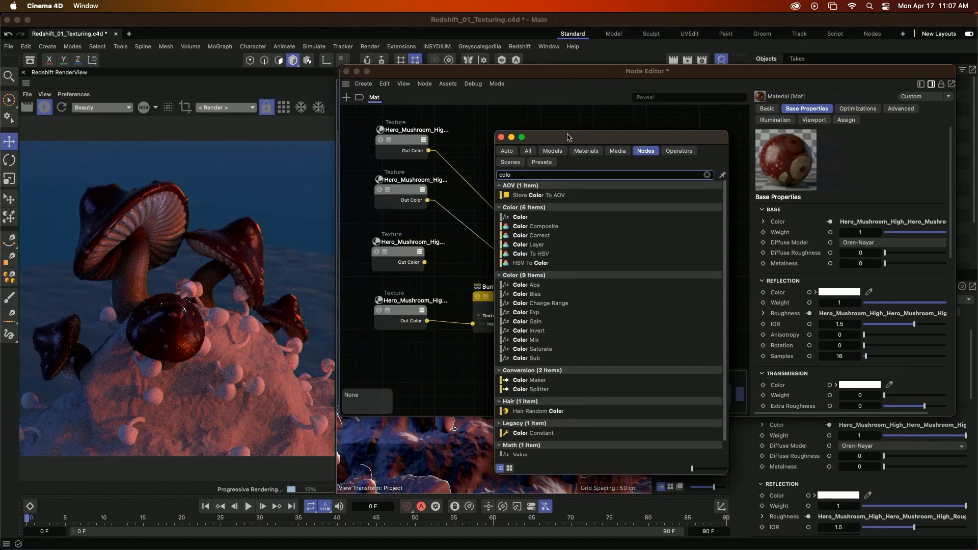
drag(568, 137, 568, 126)
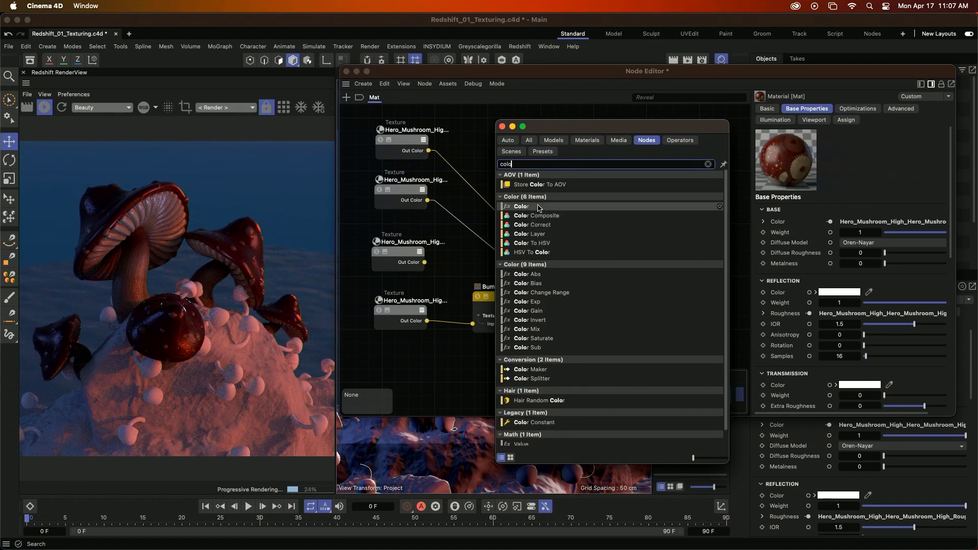
click(541, 227)
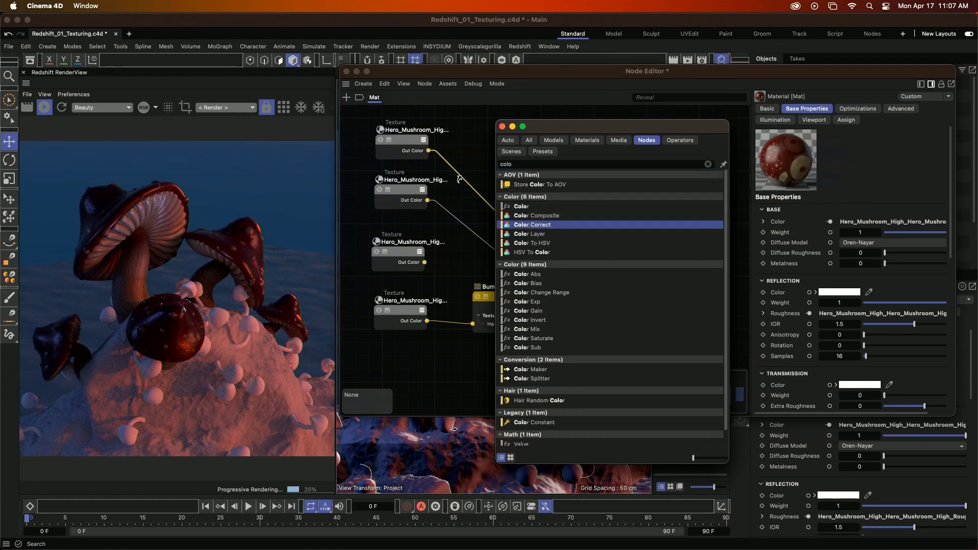
drag(460, 178, 506, 145)
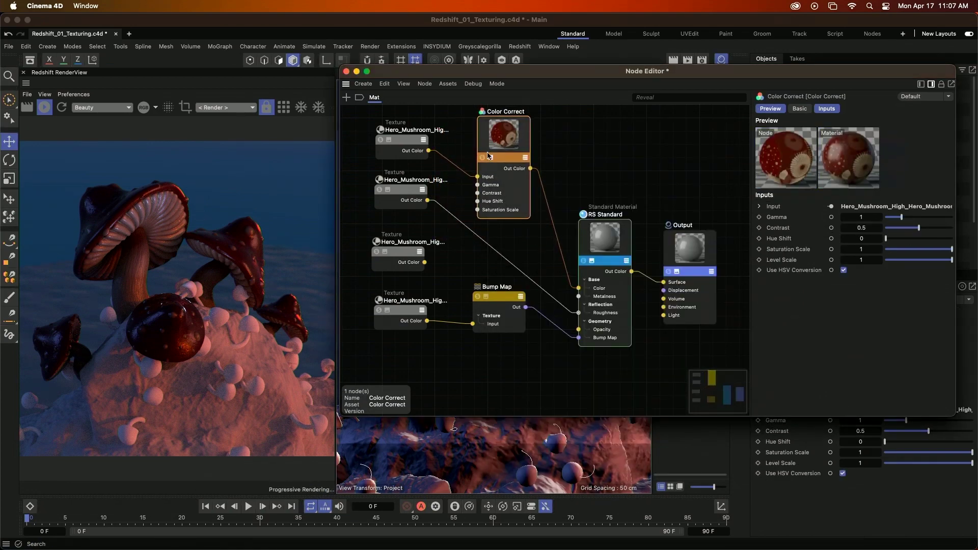
click(424, 140)
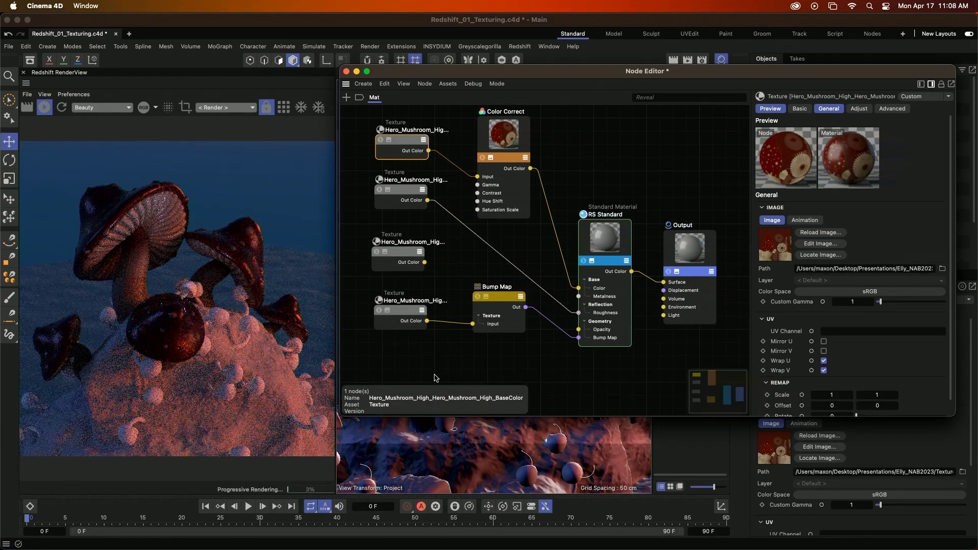
- Set the Color Correct node's Level Scale to 4 and its Hue Shift to 280
drag(508, 188, 504, 192)
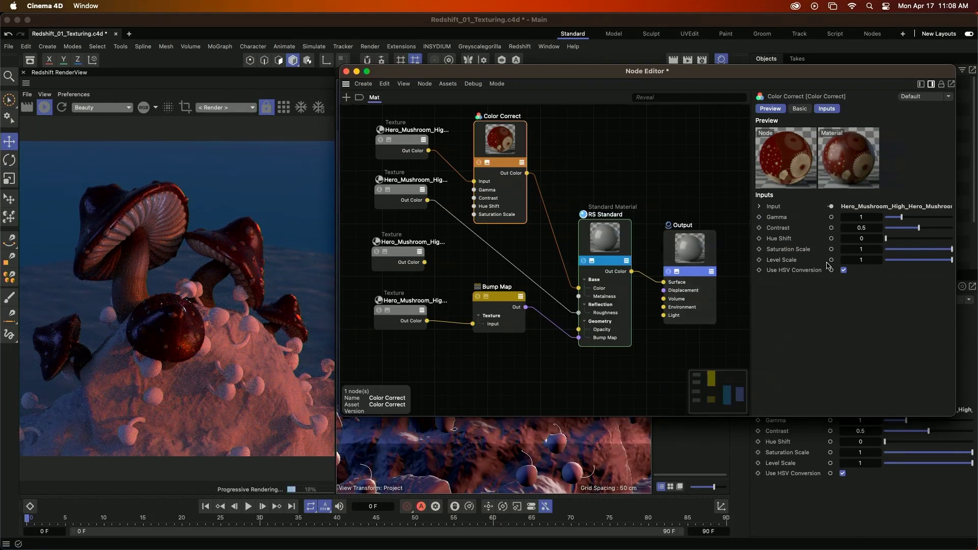
click(857, 260)
key(Return)
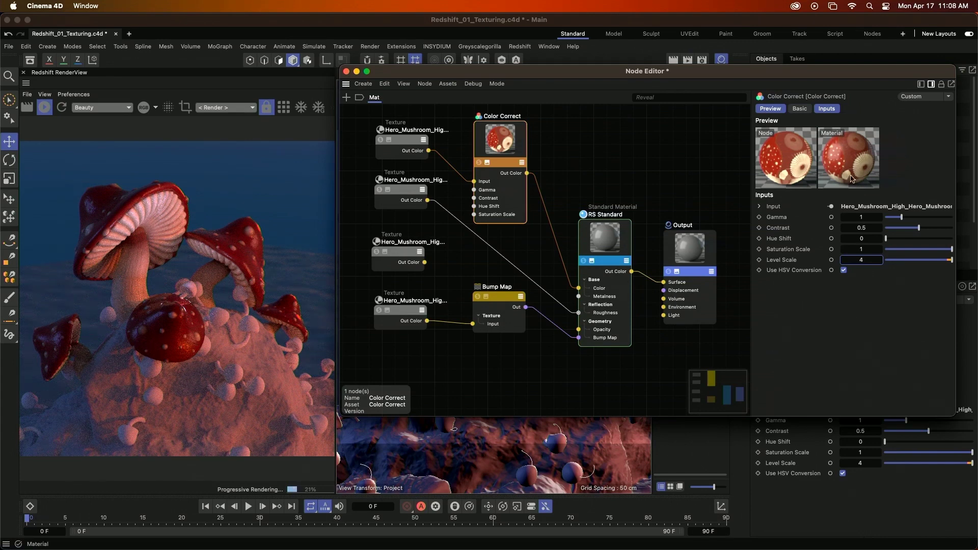
click(869, 237)
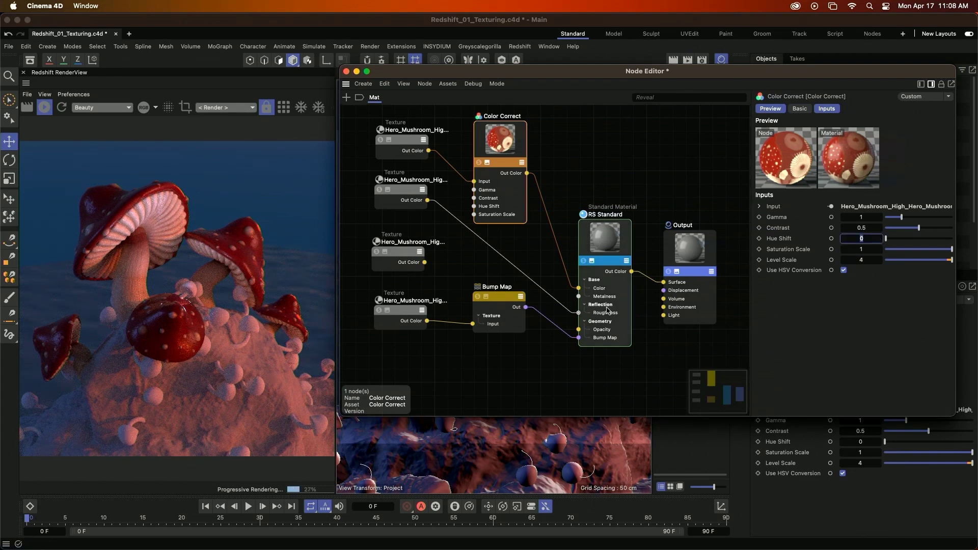
key(Return)
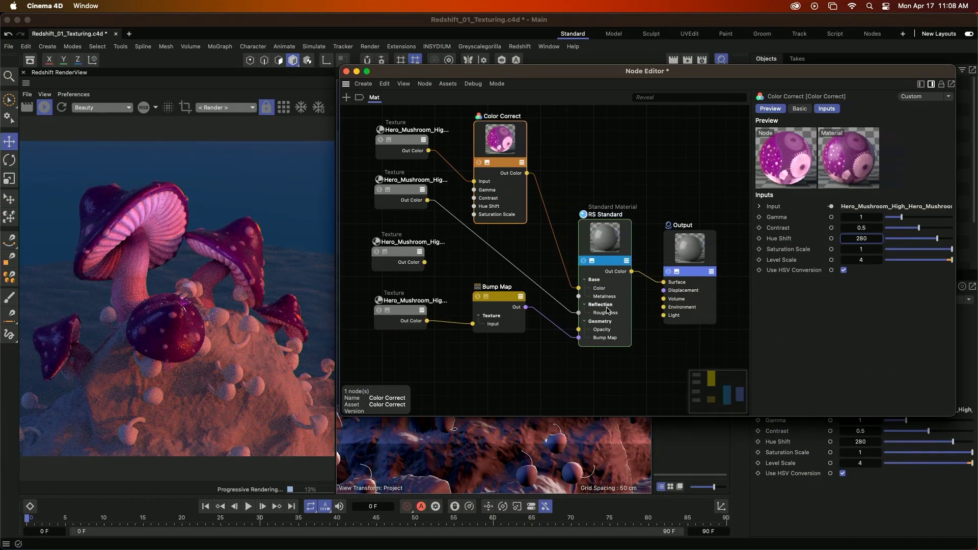
- Set the Color Correct node's Saturation Scale to 0.5 and its Contrast to 0.4
key(Tab)
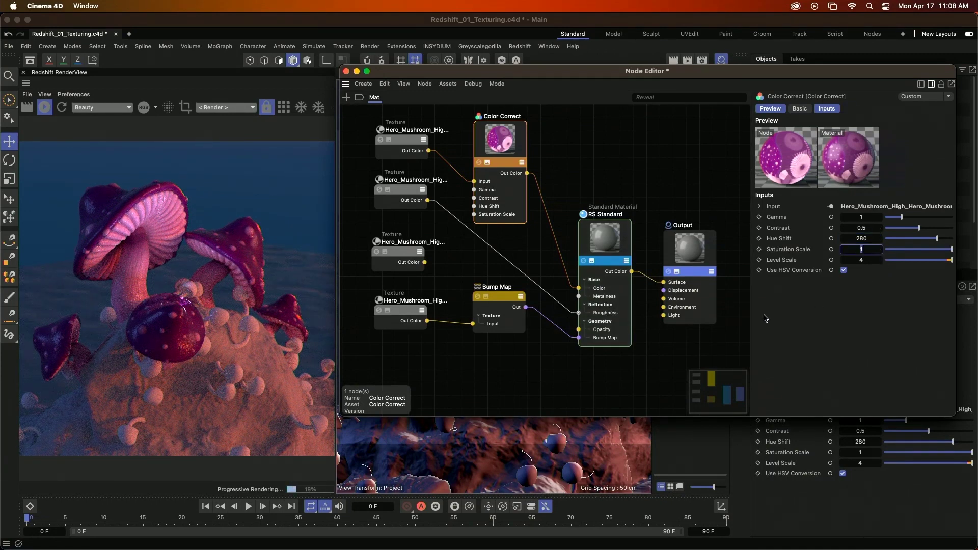
key(Return)
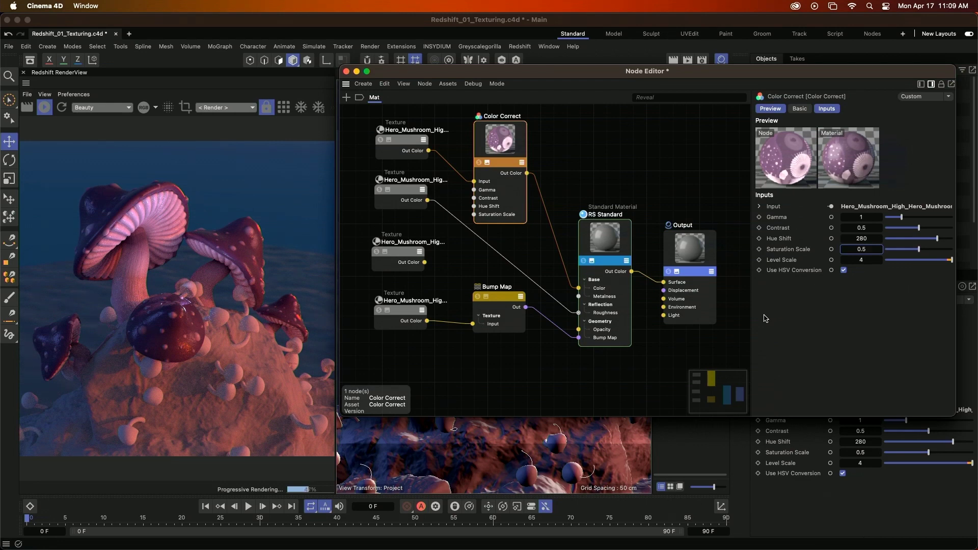
click(861, 227)
text(.4)
key(Return)
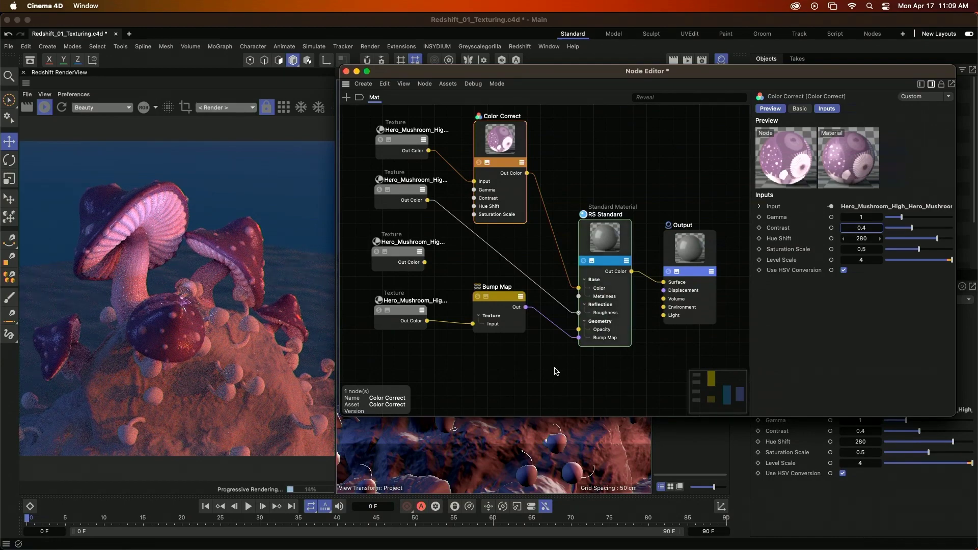
- Move the Normal texture, Bump Map and Emissive texture nodes further down the graph, and solo the Emissive texture to preview it
drag(385, 294, 412, 350)
drag(400, 253, 391, 274)
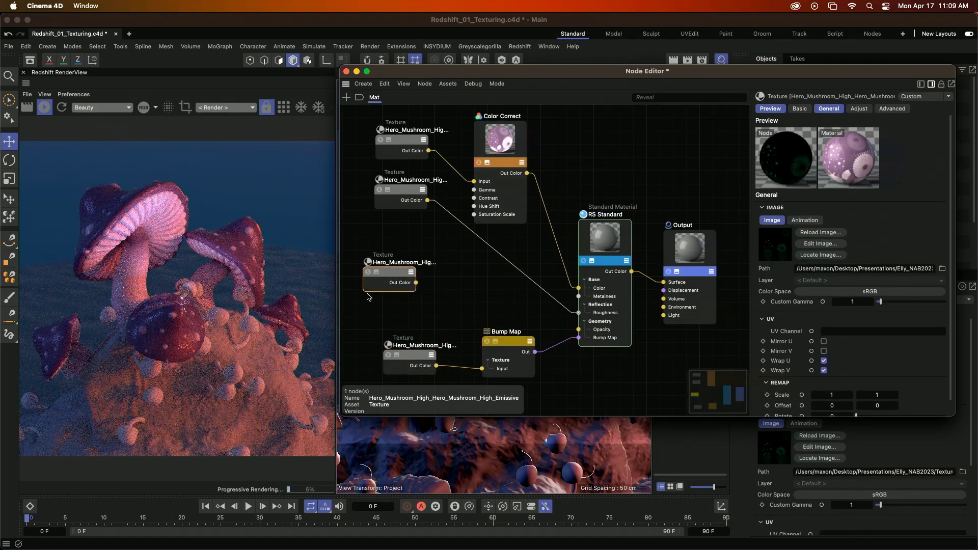
click(368, 272)
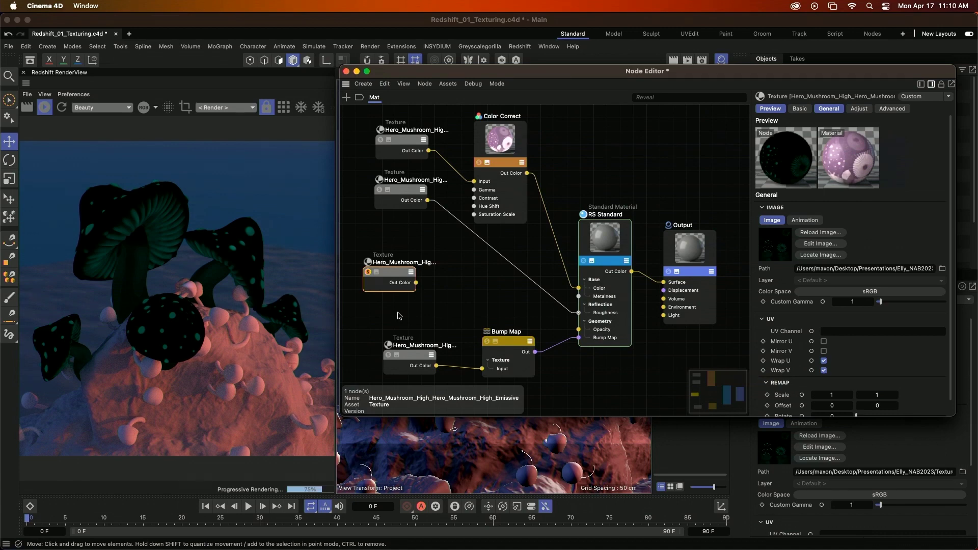
drag(400, 280, 392, 286)
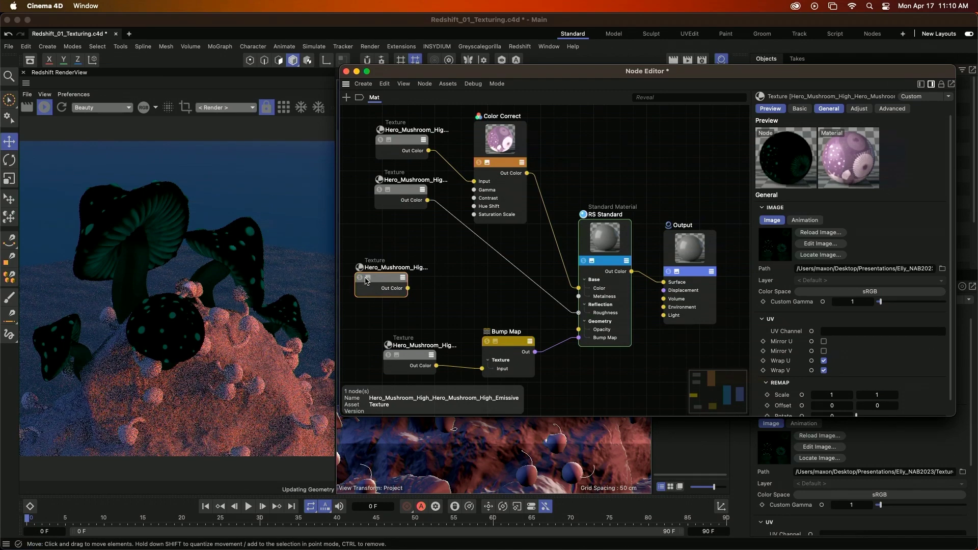
- Find the Ramp node in the node assets and place it just beside the Emissive texture node
click(453, 289)
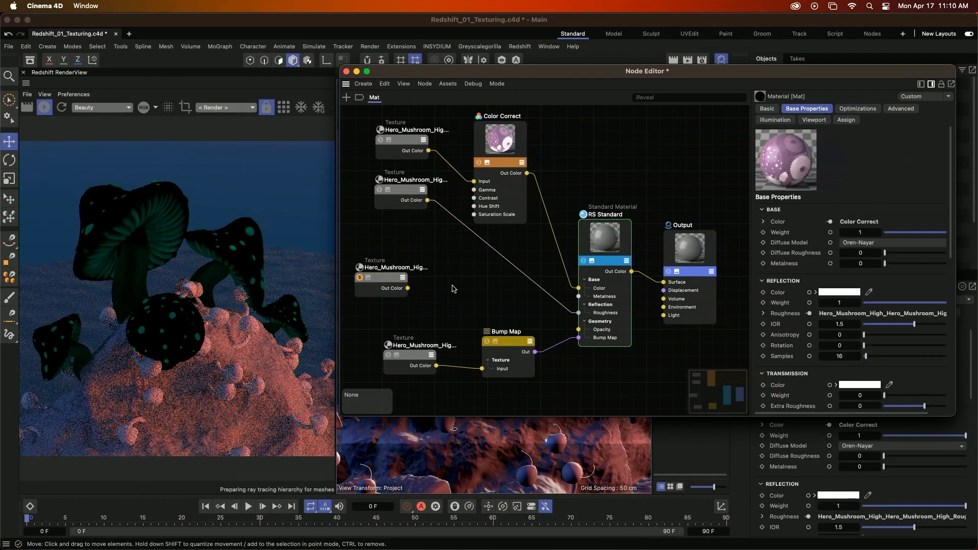
double_click(451, 282)
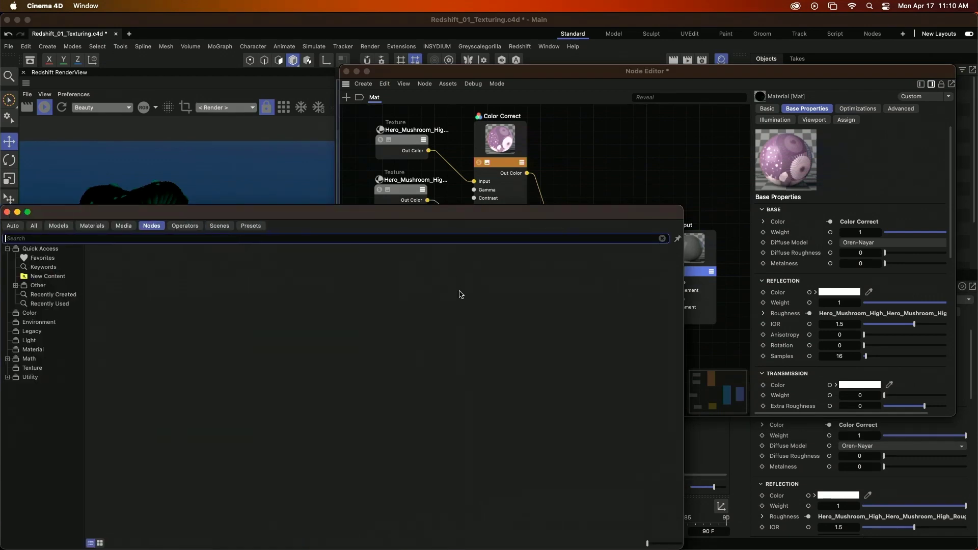
text(ramnp)
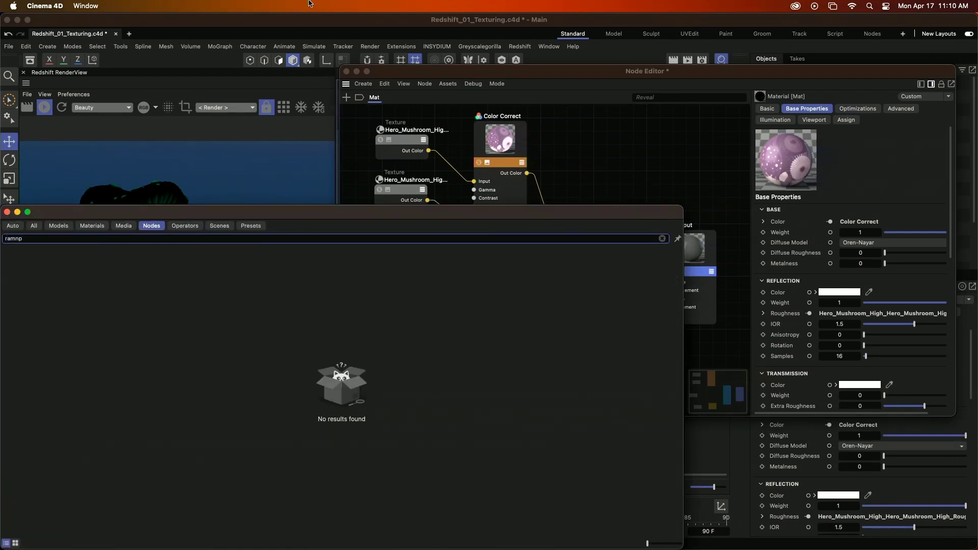
key(BackSpace)
key(BackSpace)
drag(177, 218, 492, 233)
drag(342, 267, 456, 294)
- Connect the Emissive texture to the Ramp's Alt Input and move the Ramp's white knot to about 11 %
click(433, 278)
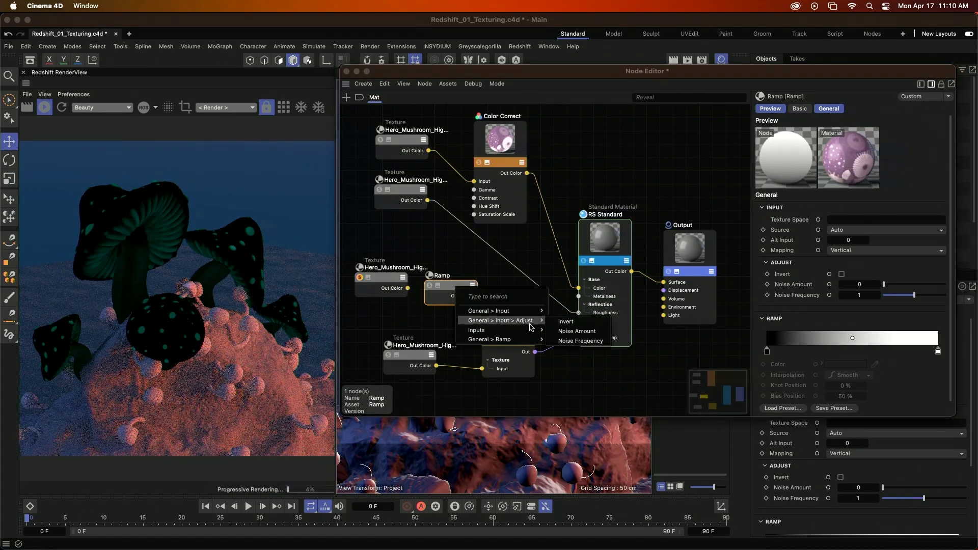
mouse_move(545, 331)
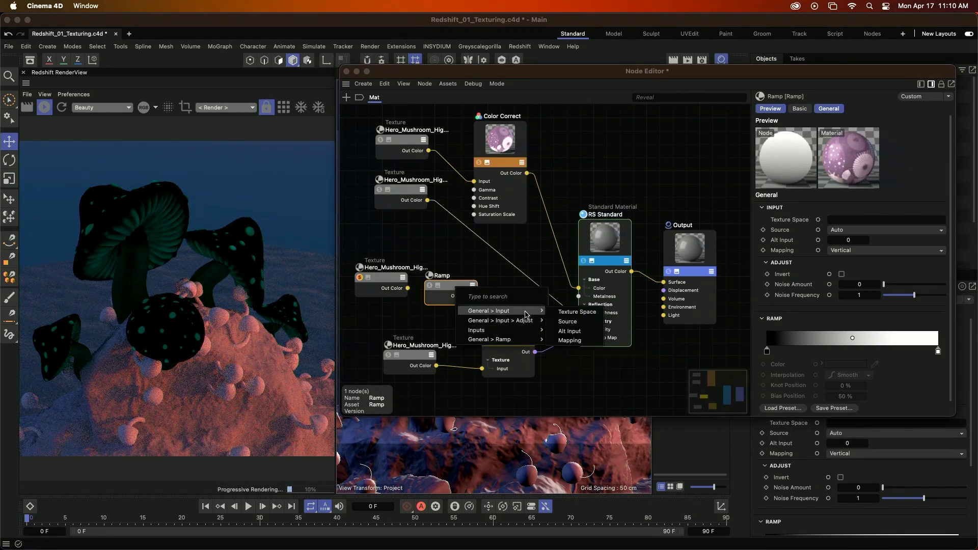
mouse_move(548, 314)
click(570, 331)
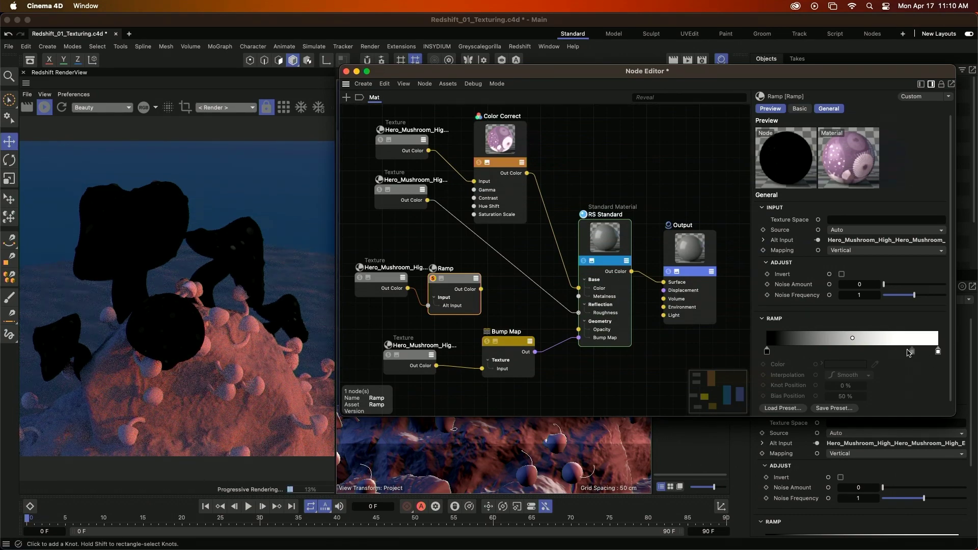
drag(939, 352, 810, 352)
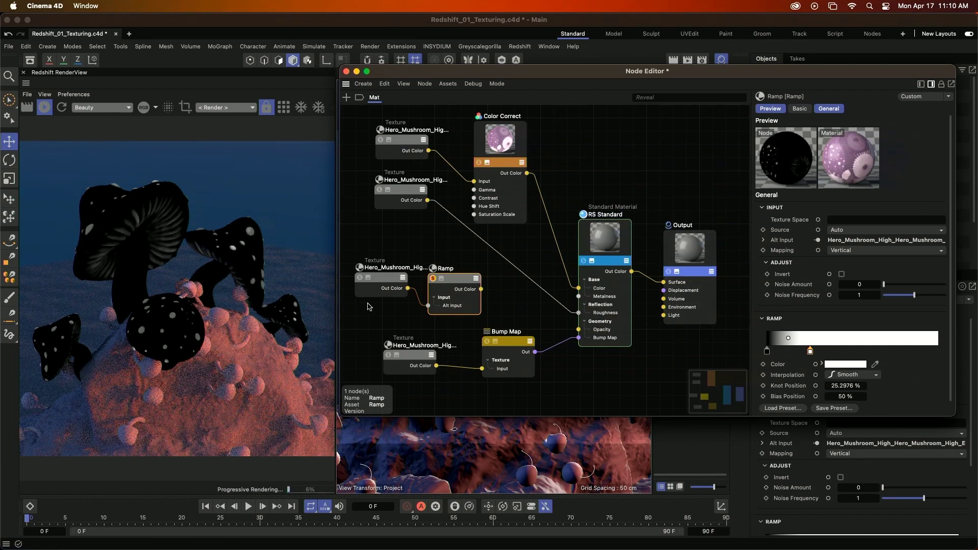
drag(810, 351, 786, 354)
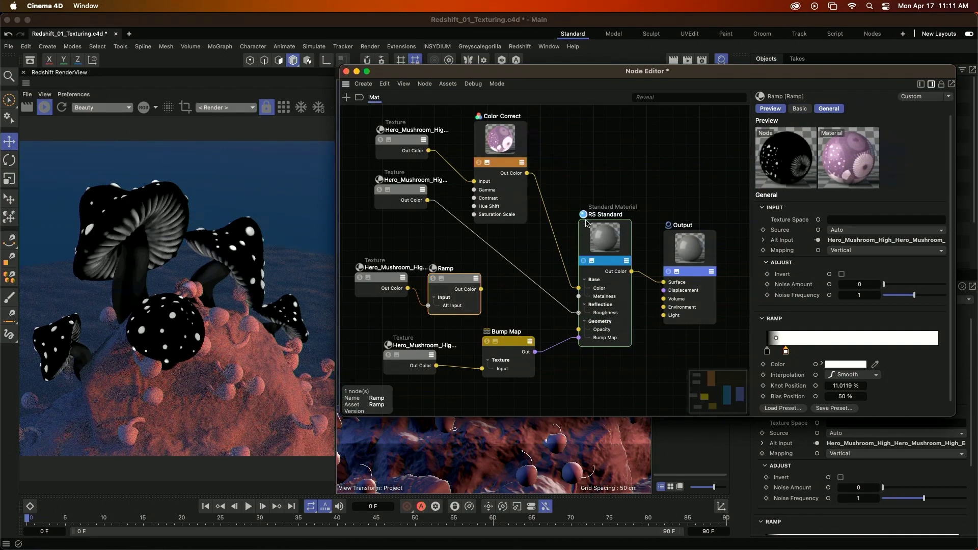
- Add an Emission Color input port to the RS Standard node and set its Emission Weight to 1.5
click(608, 234)
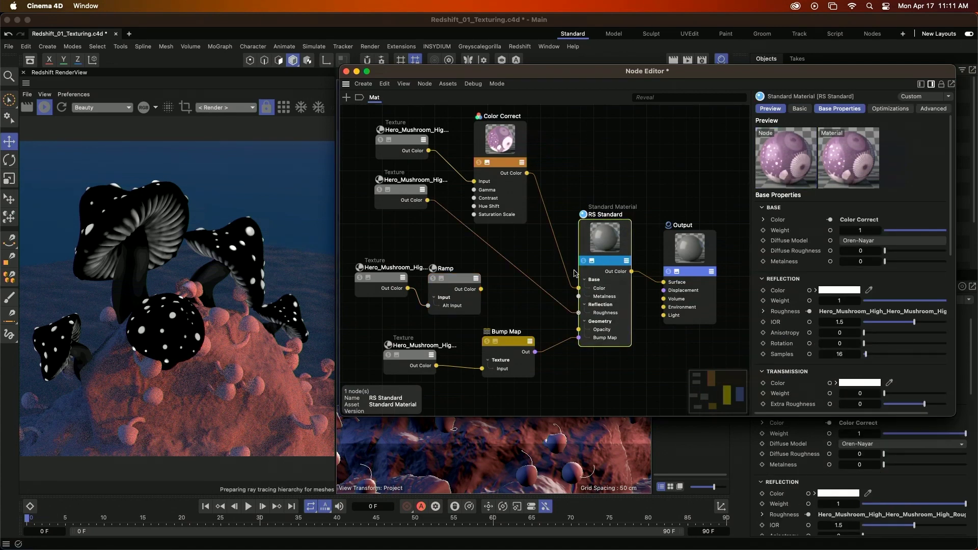
right_click(603, 238)
mouse_move(647, 263)
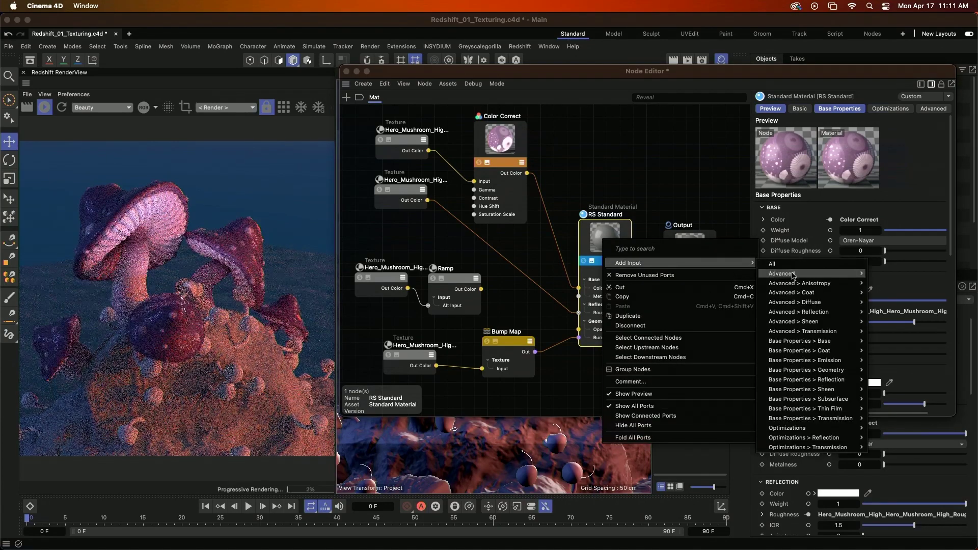
mouse_move(810, 304)
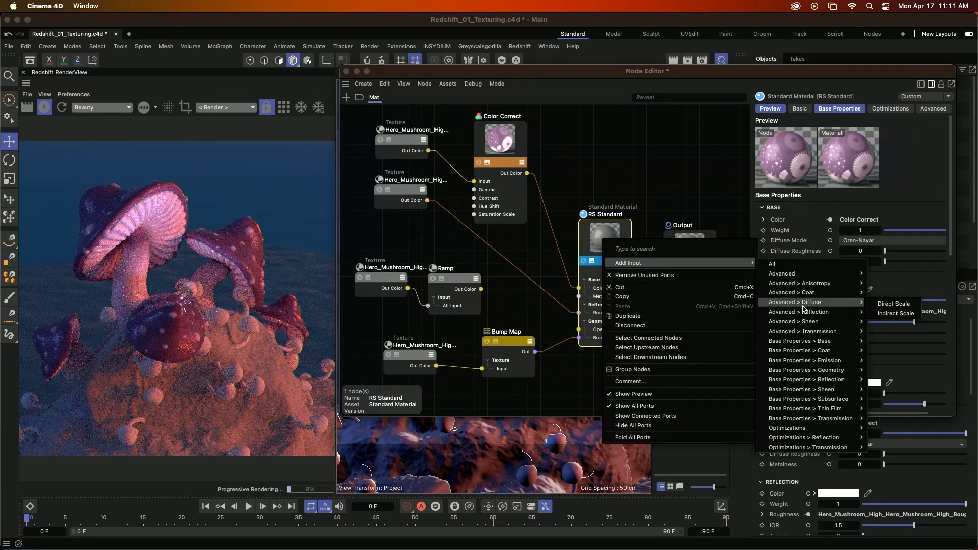
click(919, 210)
scroll(949, 207, down, 10)
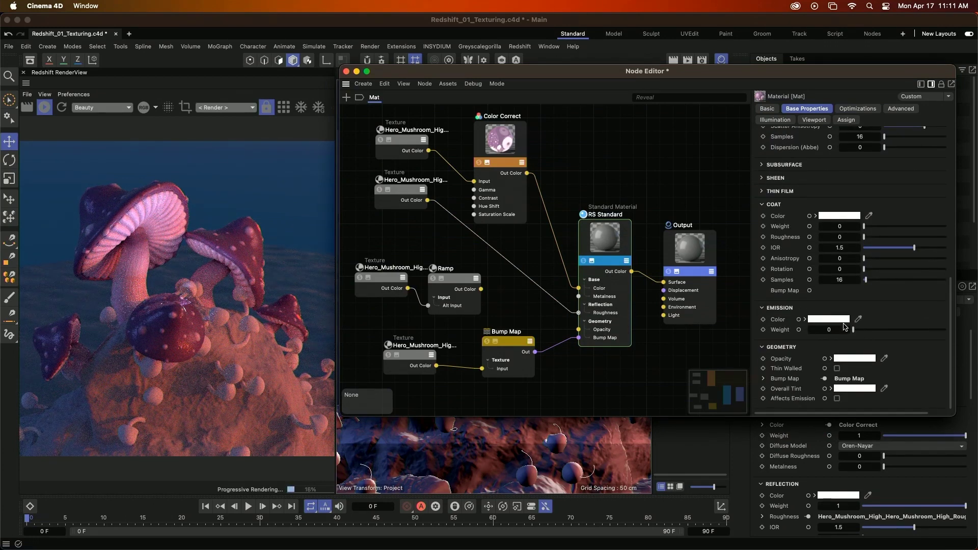
click(799, 320)
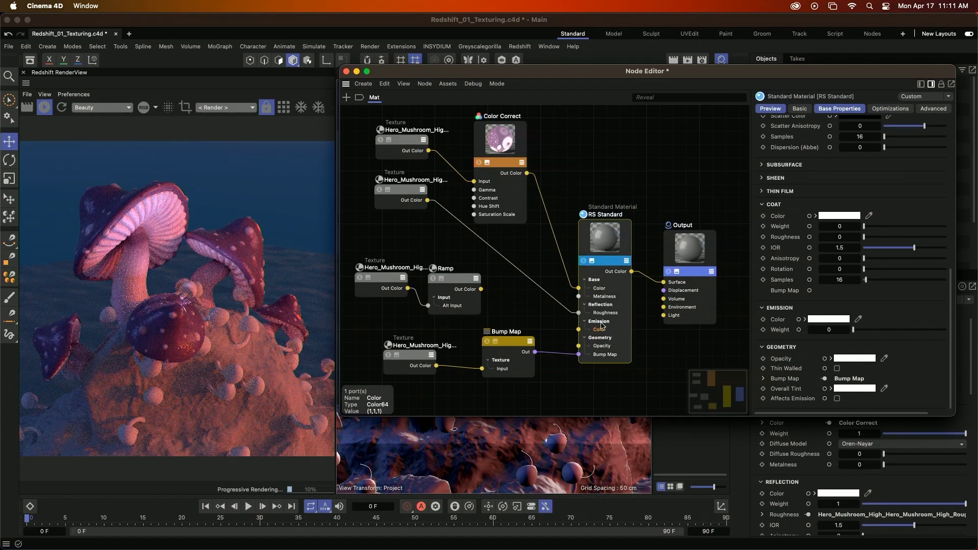
click(829, 330)
text(1.5)
key(Return)
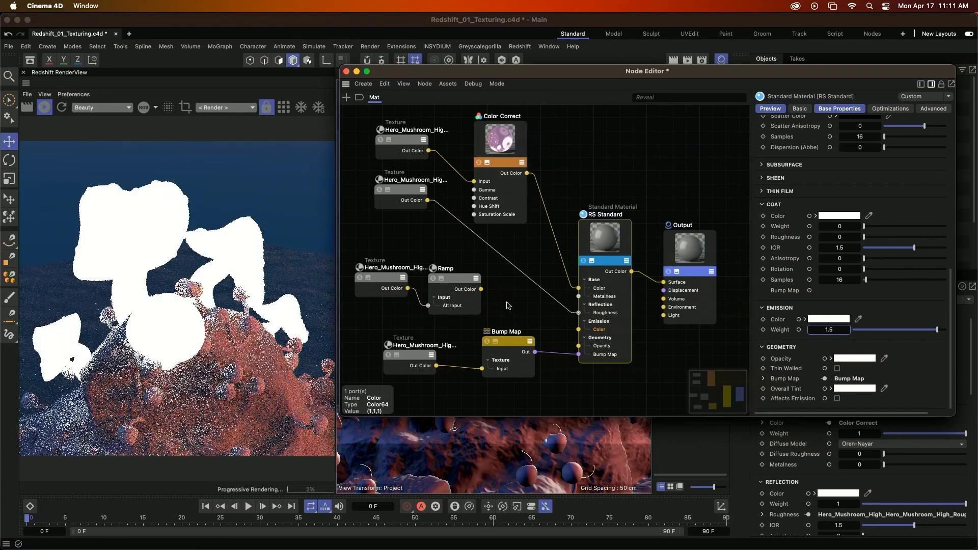
- Connect the Ramp's Out Color to RS Standard's Emission Color, and shift the Emissive texture and Ramp nodes slightly closer to RS Standard
drag(481, 289, 579, 330)
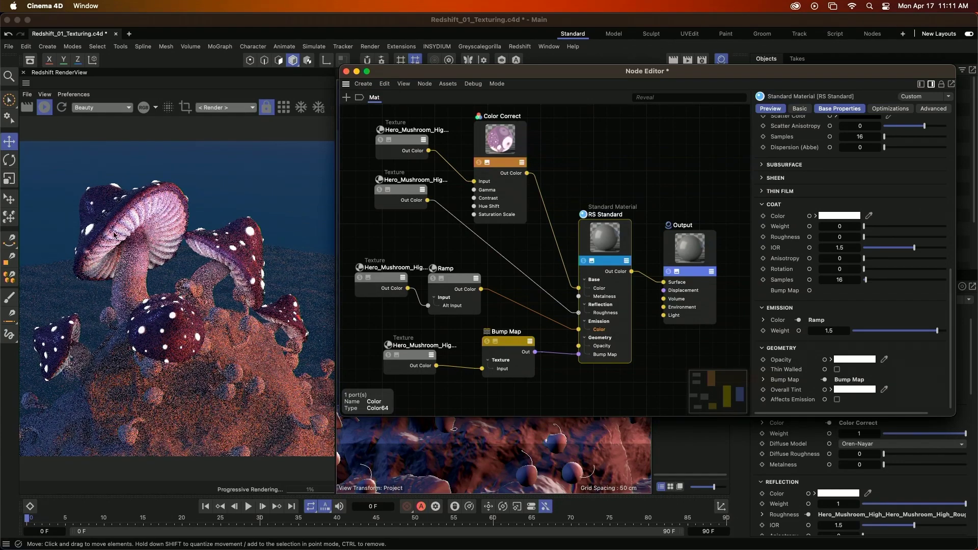
drag(382, 252, 482, 305)
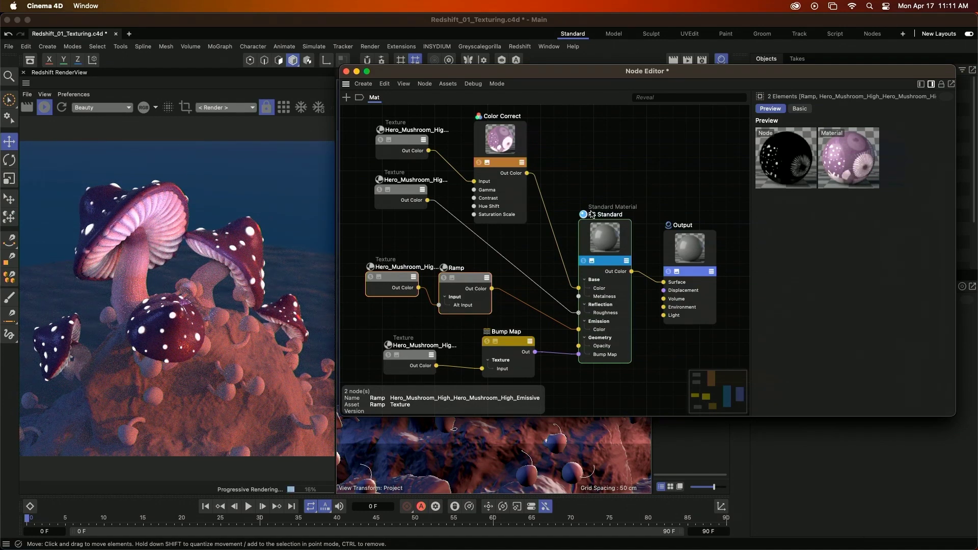
drag(466, 281, 470, 279)
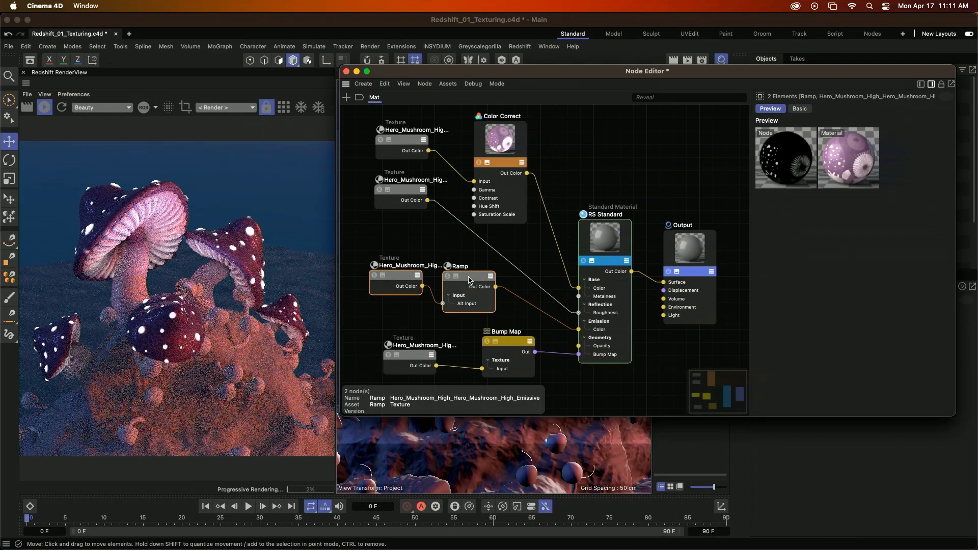
- Change the Ramp's white knot to a dark purple with RGB about 66, 31, 138
click(473, 282)
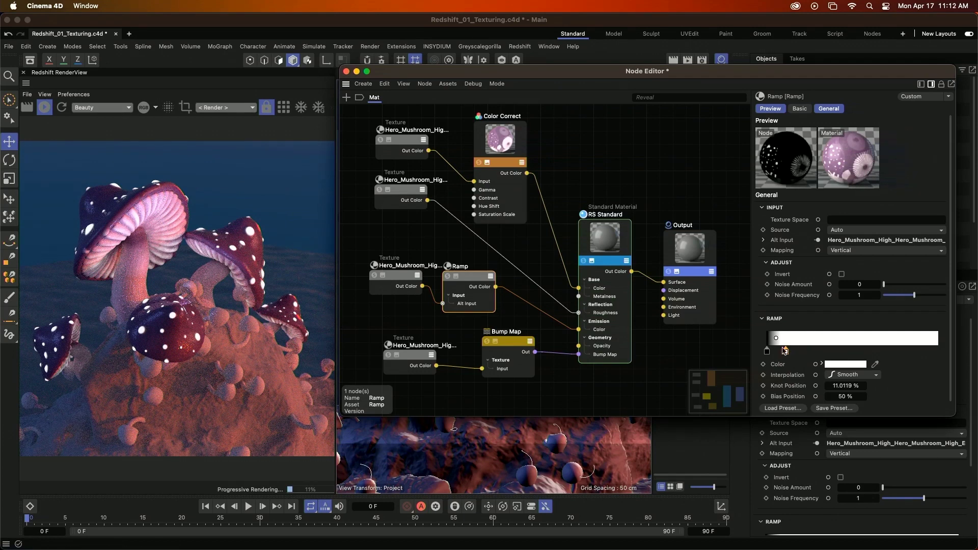
double_click(785, 351)
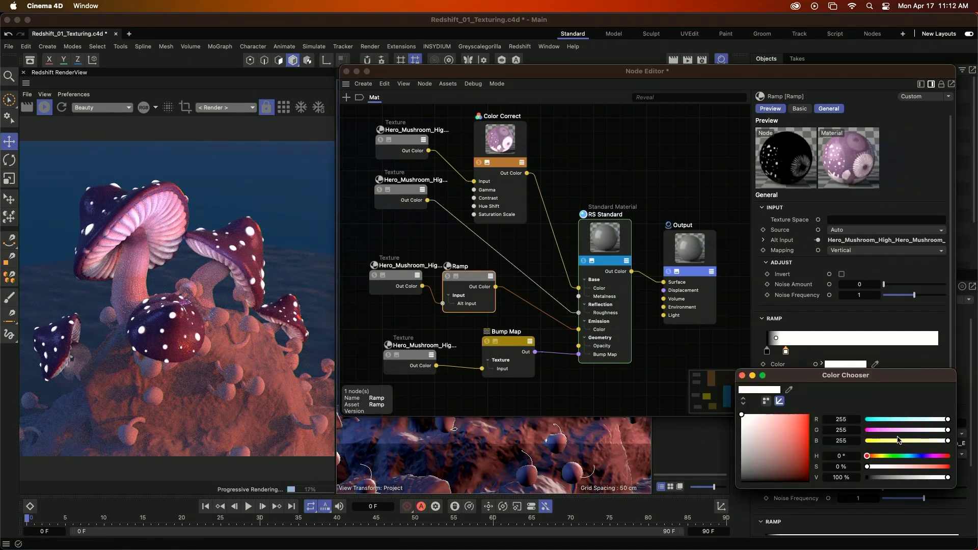
drag(887, 457, 927, 456)
click(785, 414)
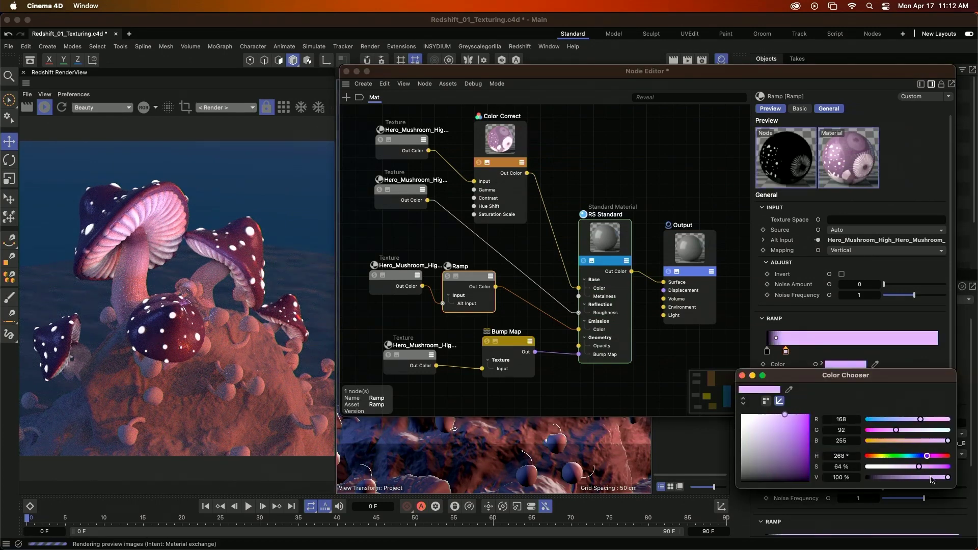
click(794, 445)
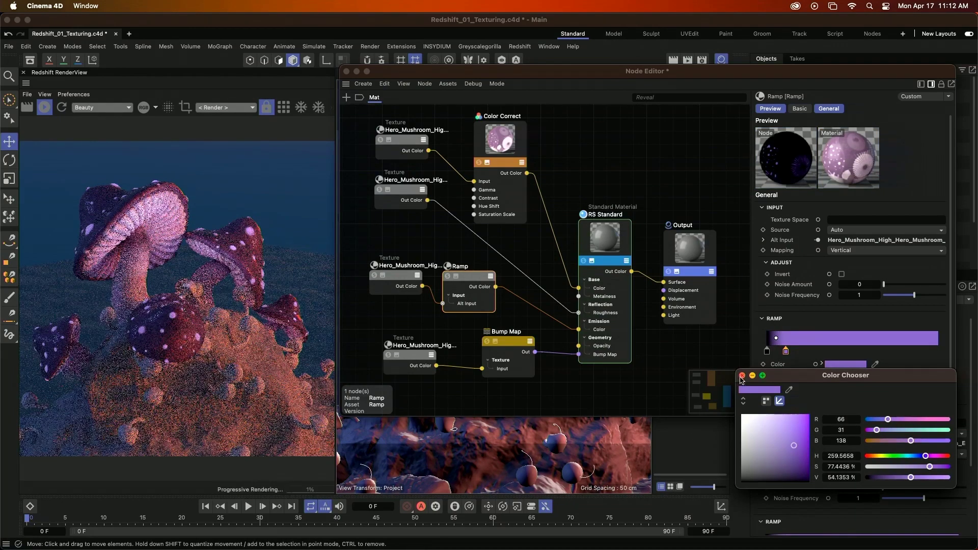
click(656, 393)
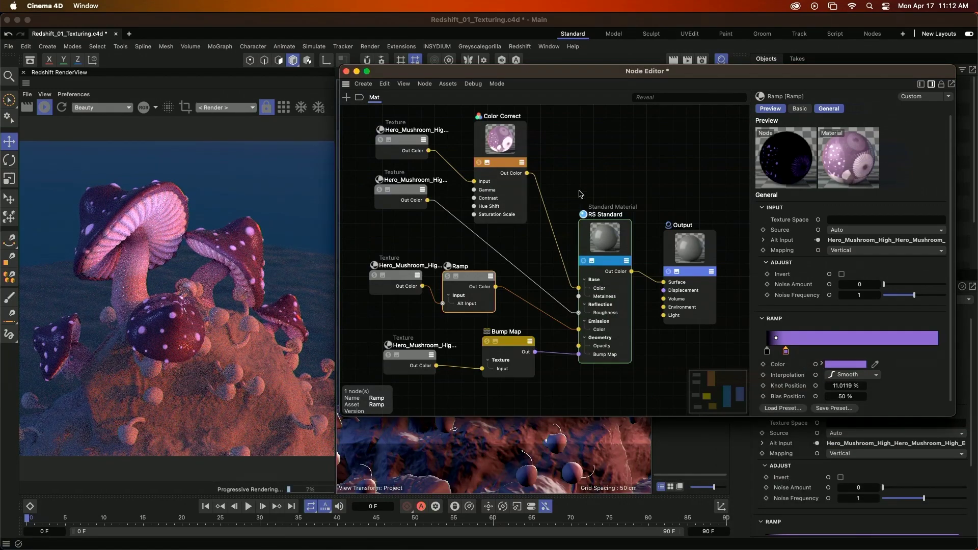
- Nudge the Ramp, Emissive texture and Normal texture nodes slightly to tidy the node layout
click(583, 214)
drag(458, 267, 463, 266)
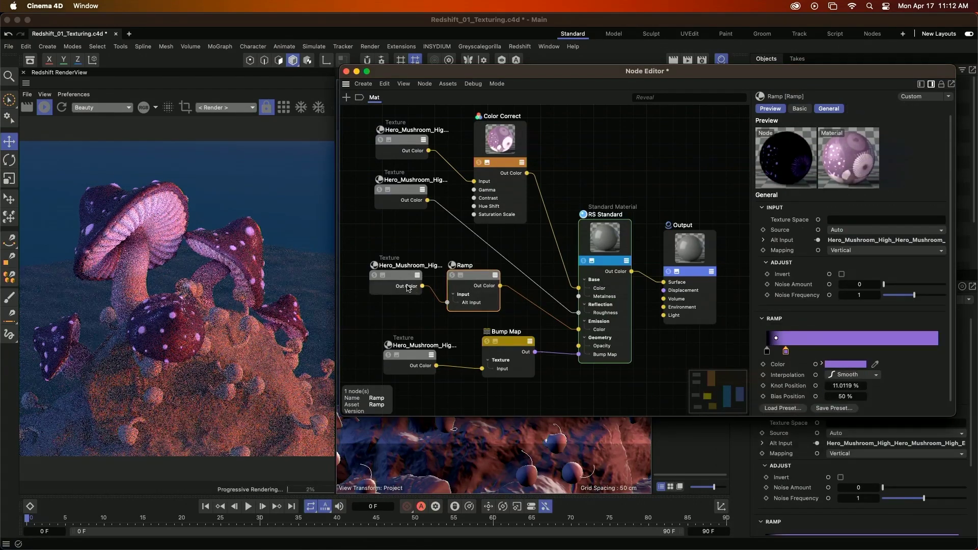
drag(412, 289, 408, 290)
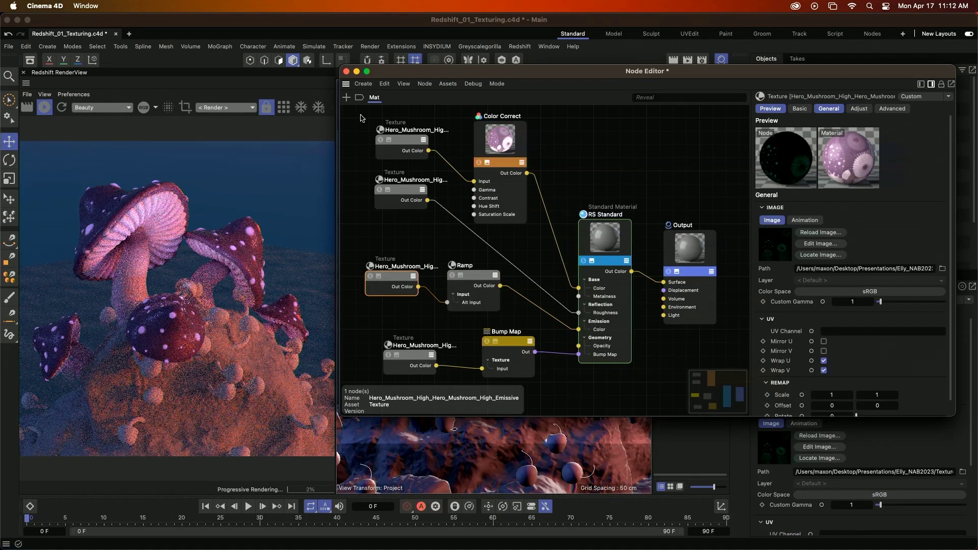
drag(417, 356, 416, 354)
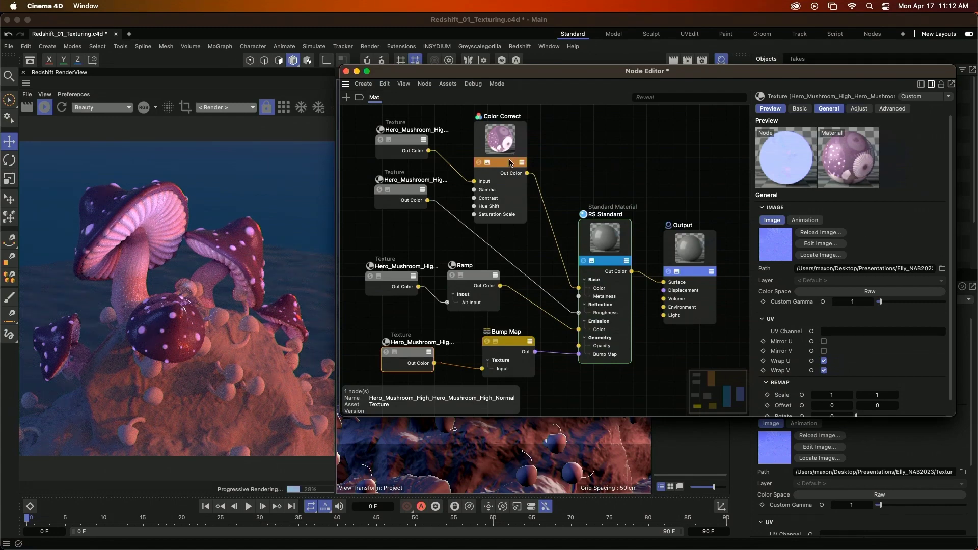
- Close the Node Editor and open Redshift_02_Texturing.c4d in Cinema 4D from the Project Files folder in Finder
click(347, 72)
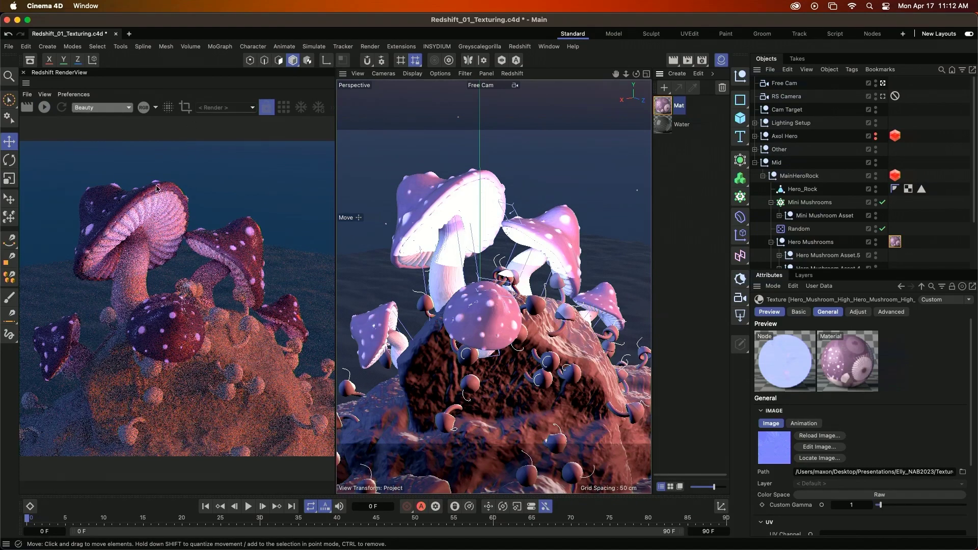
mouse_move(218, 549)
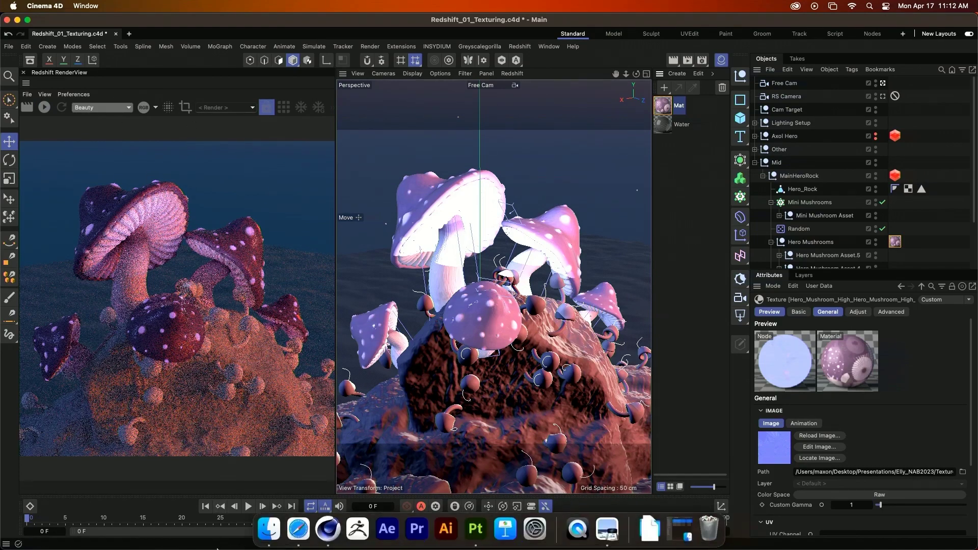
click(269, 529)
click(102, 135)
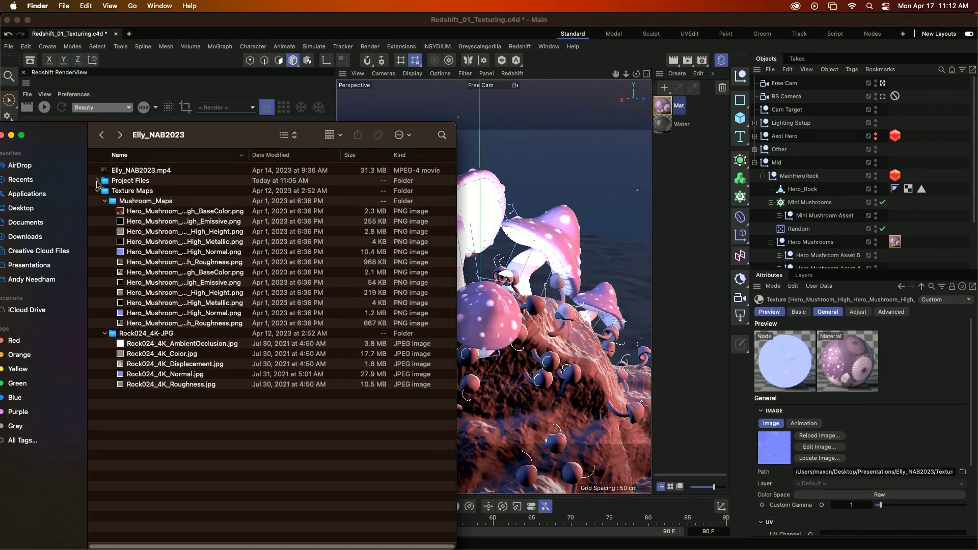
click(97, 182)
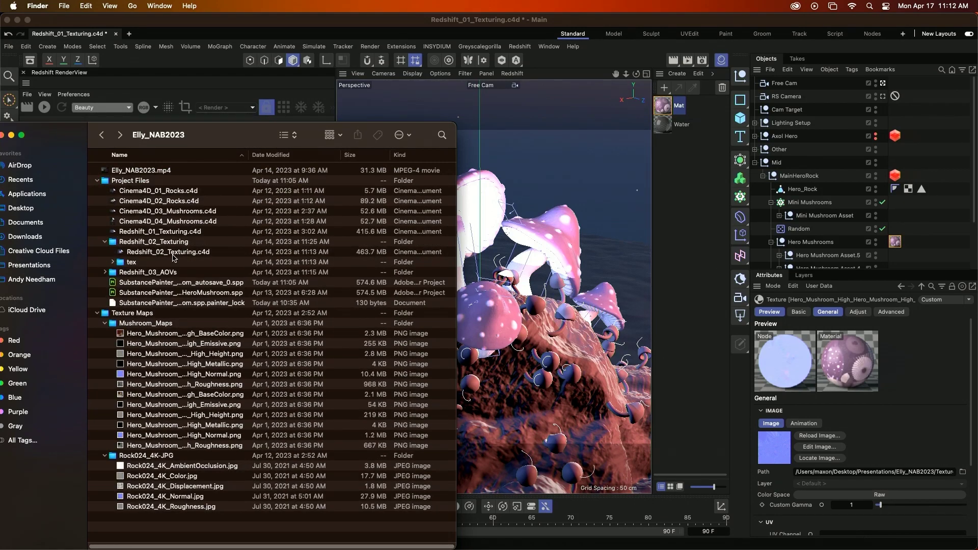
drag(174, 255, 502, 169)
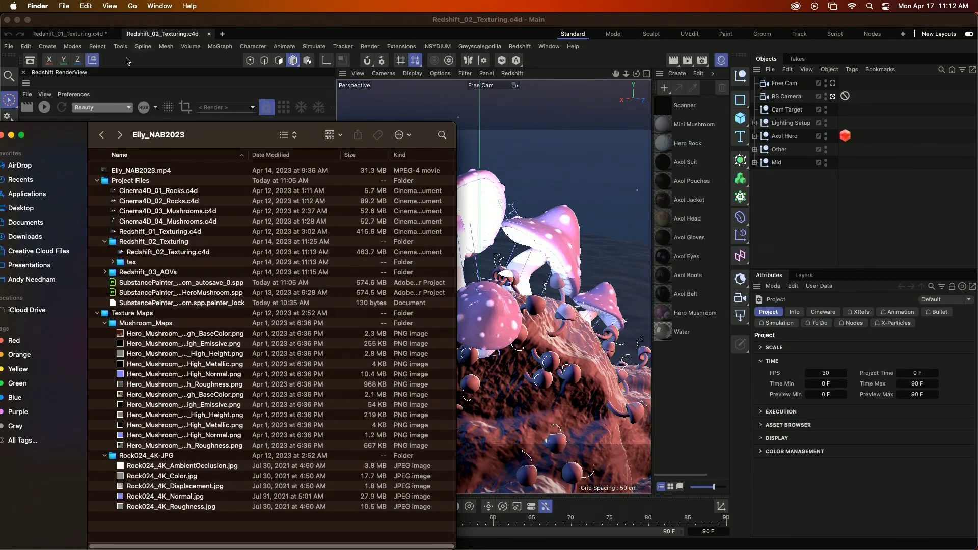
- Close the Redshift_01_Texturing.c4d project without saving its changes
click(116, 39)
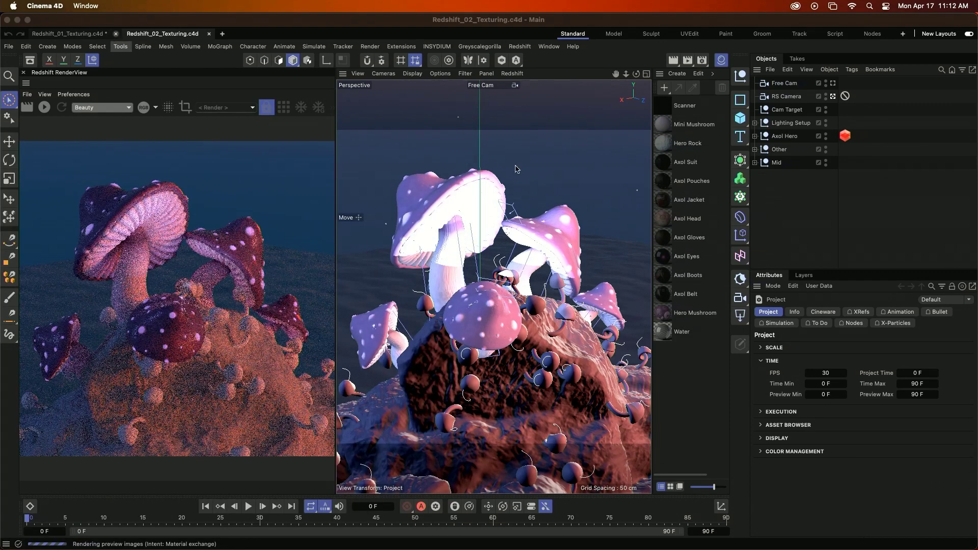
key(super+q)
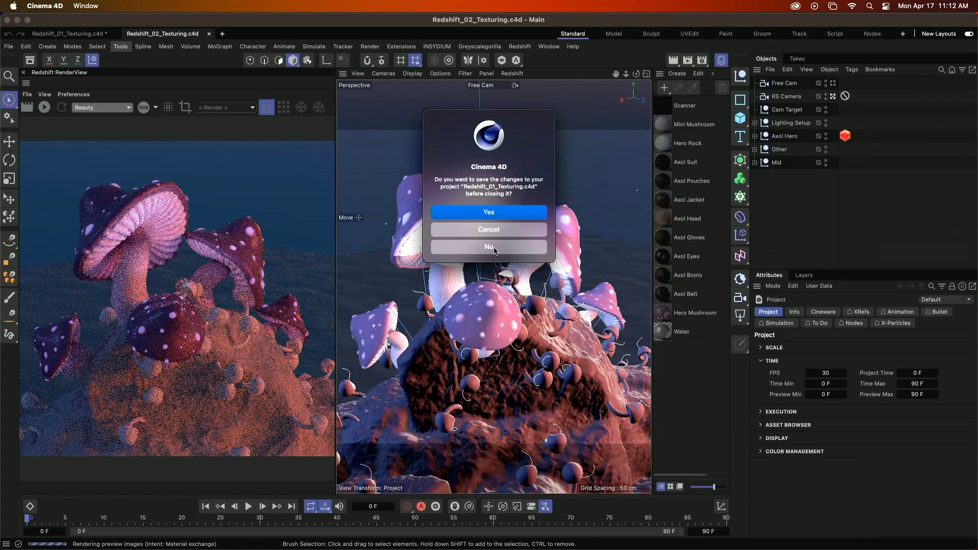
click(489, 247)
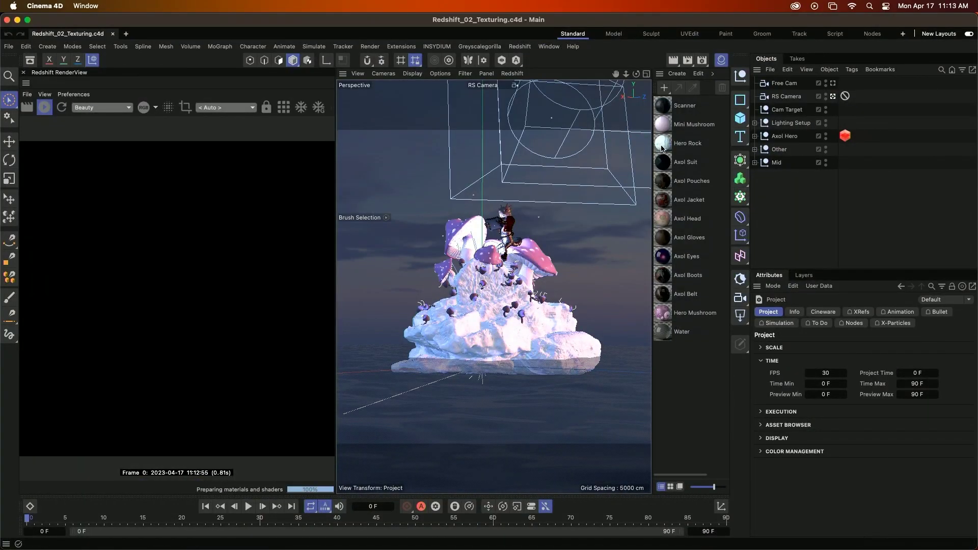
- Stop the live render and open the Hero Rock material's node graph in an enlarged Node Editor
click(663, 147)
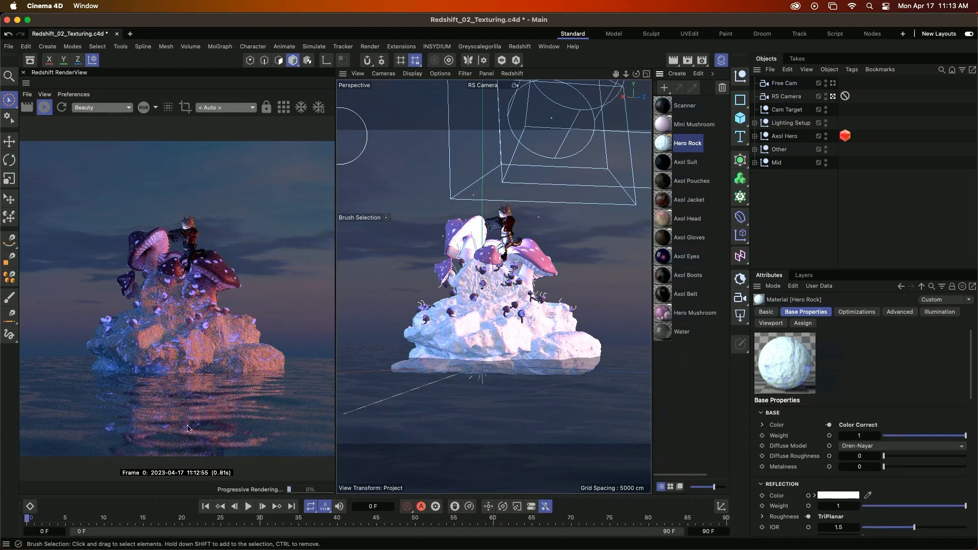
click(44, 108)
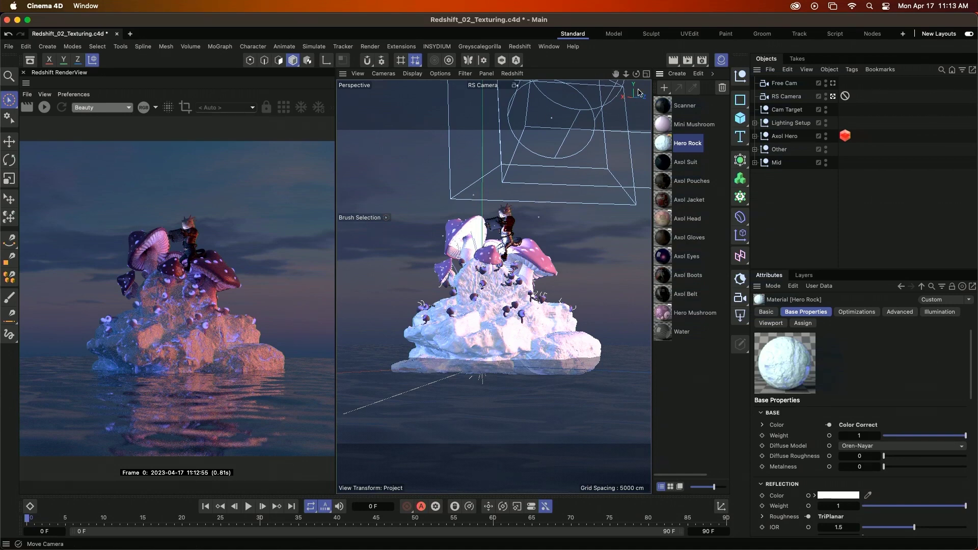
double_click(666, 144)
drag(673, 142, 551, 77)
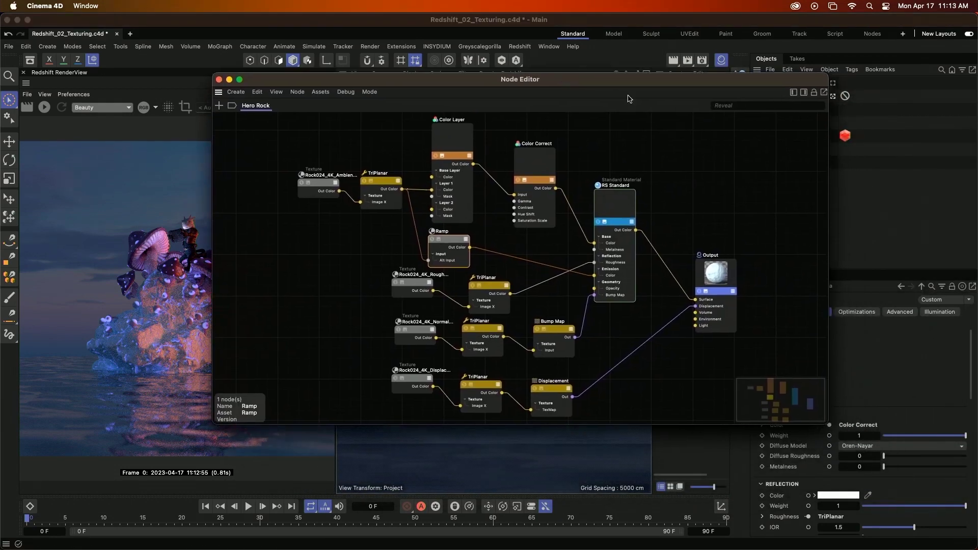
drag(823, 418, 875, 454)
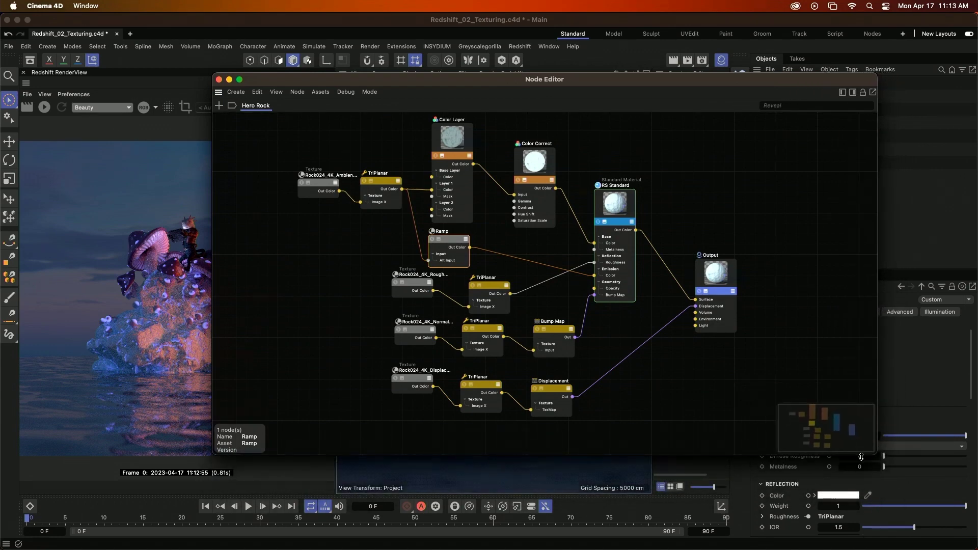
- Examine the Hero Rock graph with node attributes shown, checking the Color Layer, Ambient Occlusion texture and Ramp settings
drag(280, 149, 411, 381)
drag(381, 182, 432, 190)
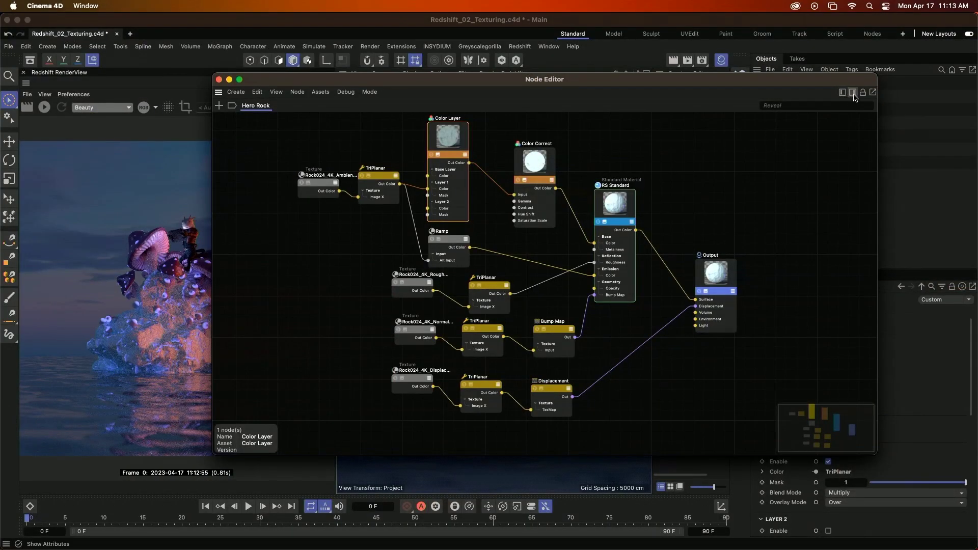
click(852, 92)
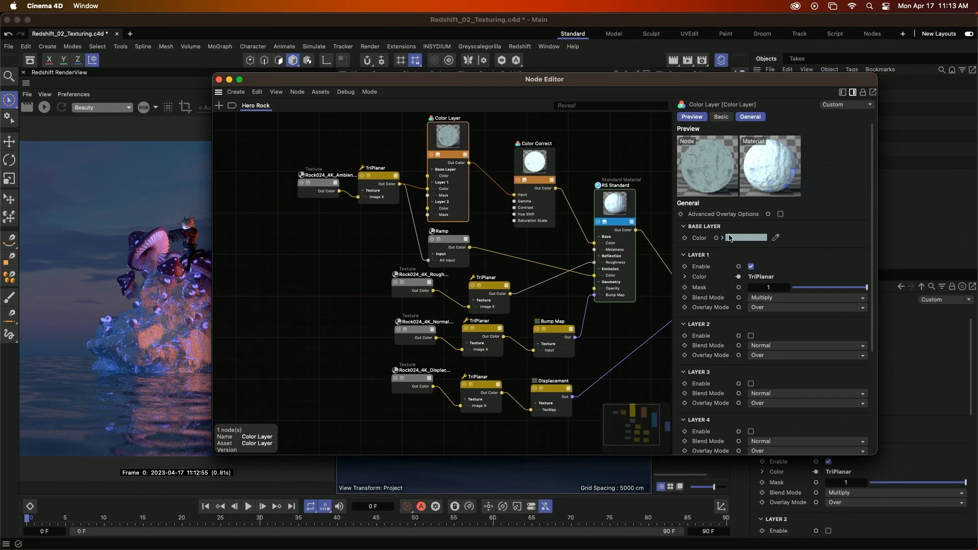
mouse_move(734, 243)
click(303, 179)
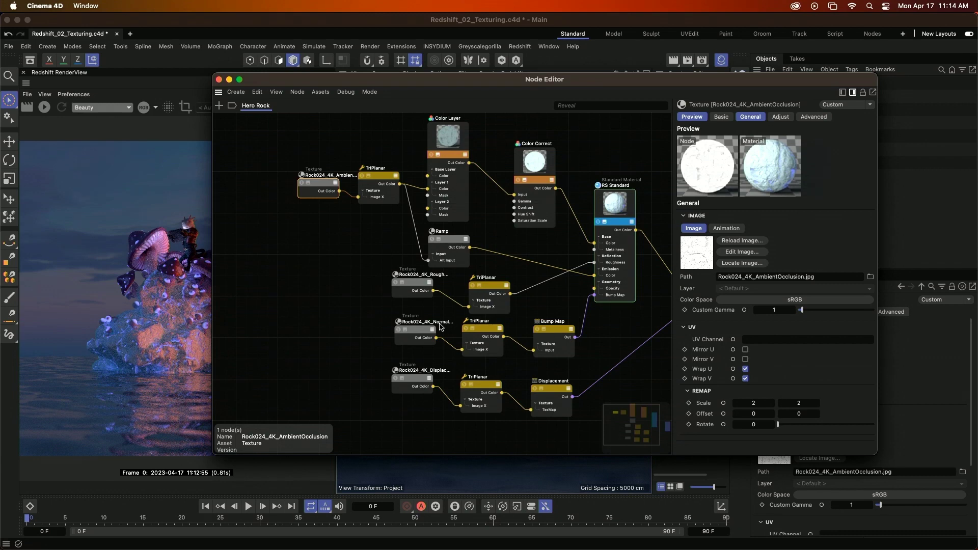
drag(457, 140, 452, 139)
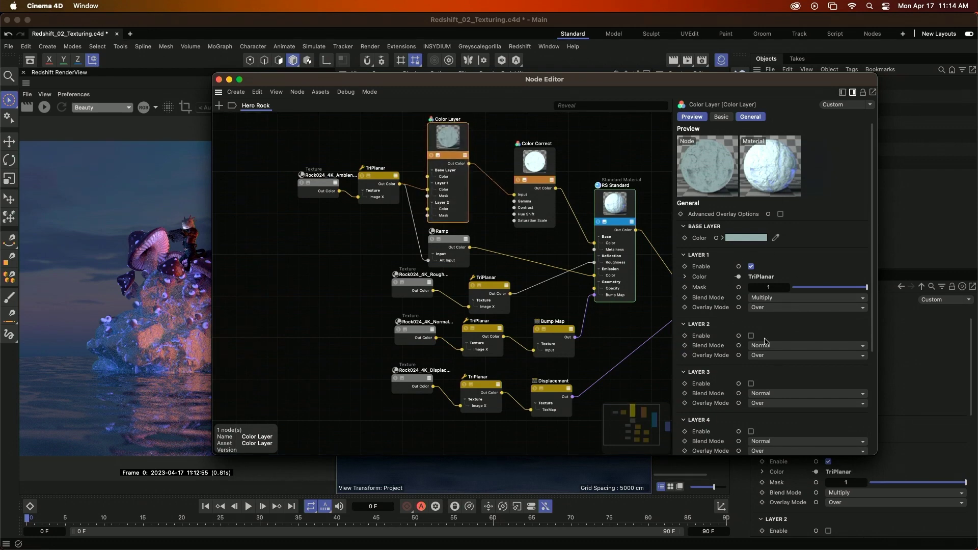
drag(282, 167, 476, 271)
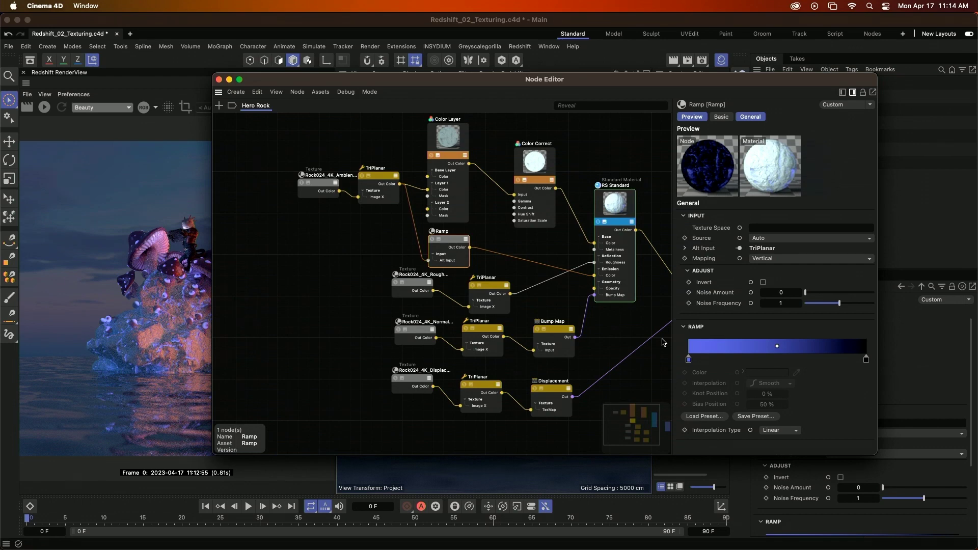
- Restart the live render to preview the Hero Rock's look, and close the Node Editor
click(45, 107)
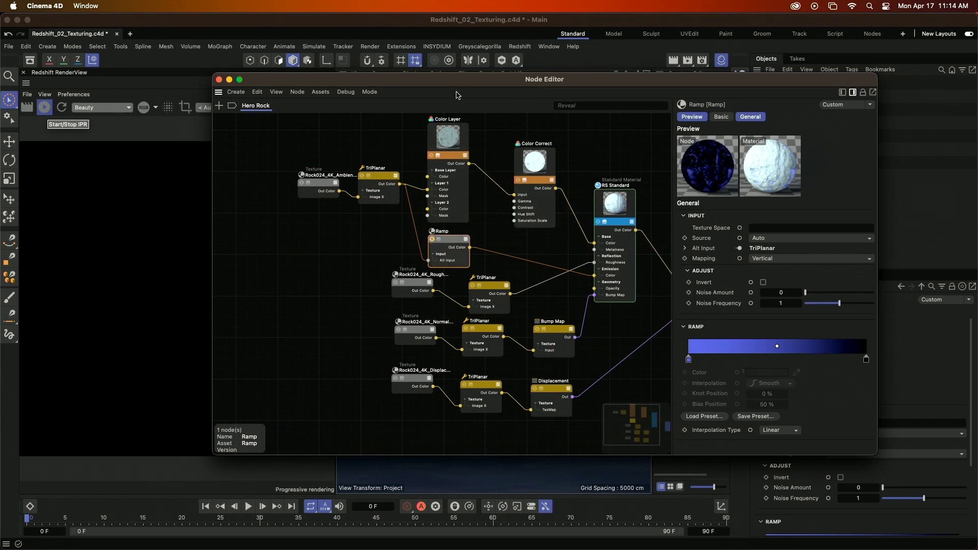
drag(451, 83, 545, 85)
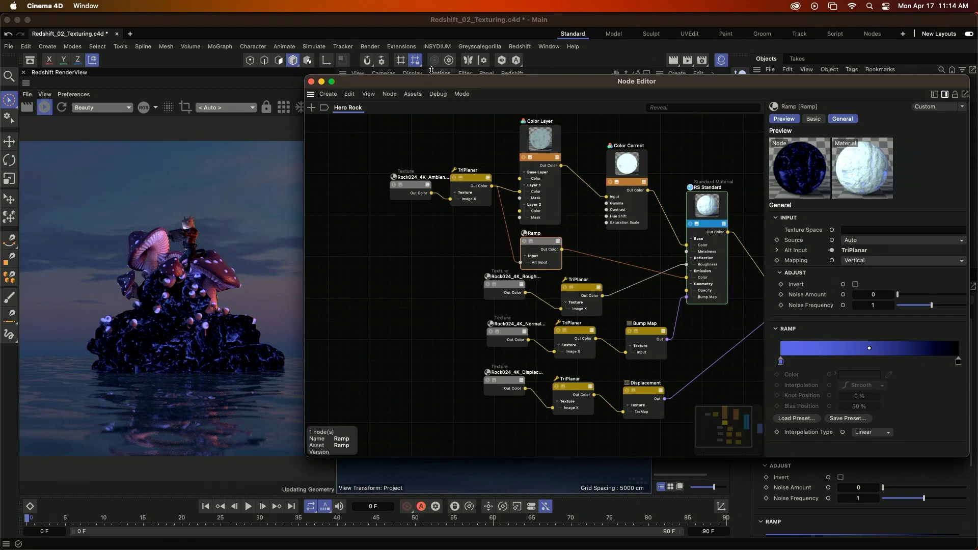
click(312, 82)
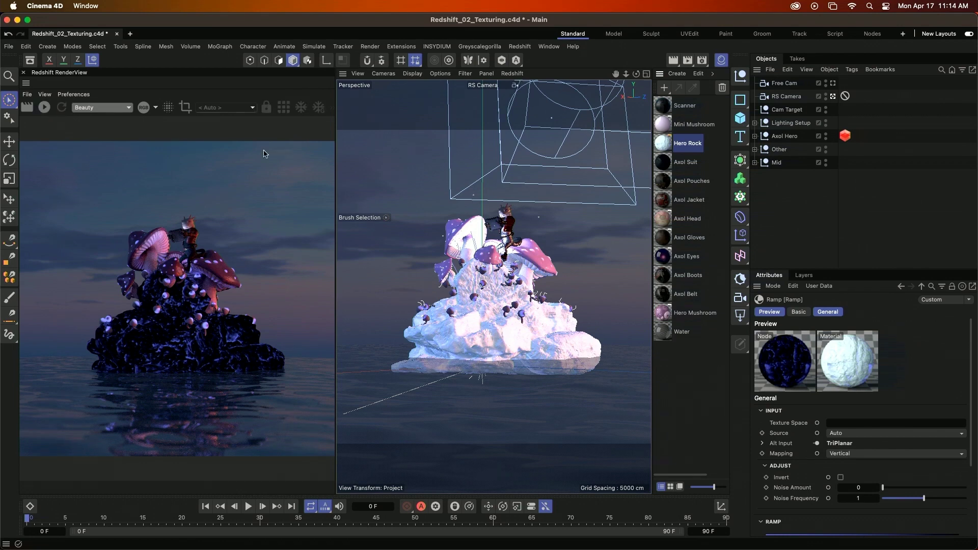
- Close Redshift_02_Texturing.c4d without saving and open Redshift_03_AOVs.c4d from the Redshift_03_AOVs folder in Finder
click(117, 34)
click(488, 247)
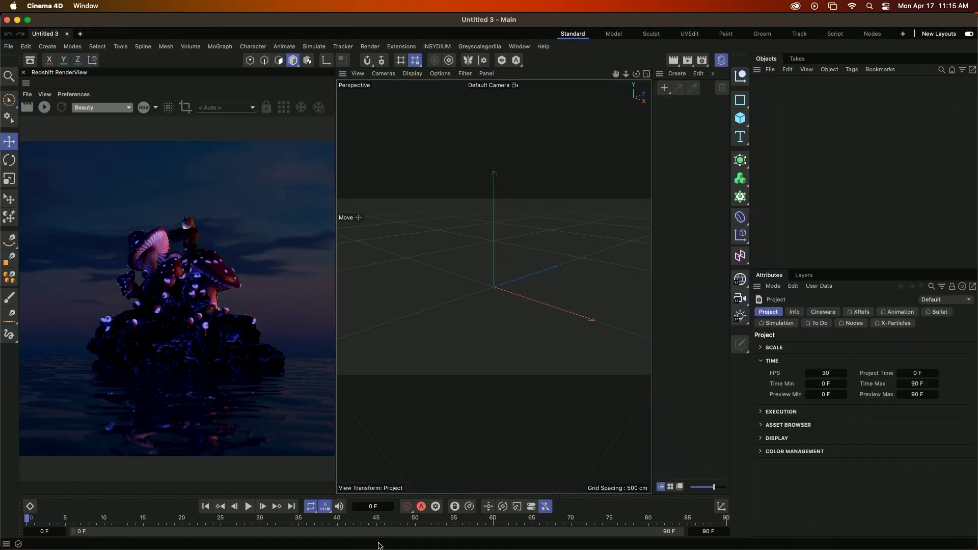
mouse_move(371, 543)
click(288, 539)
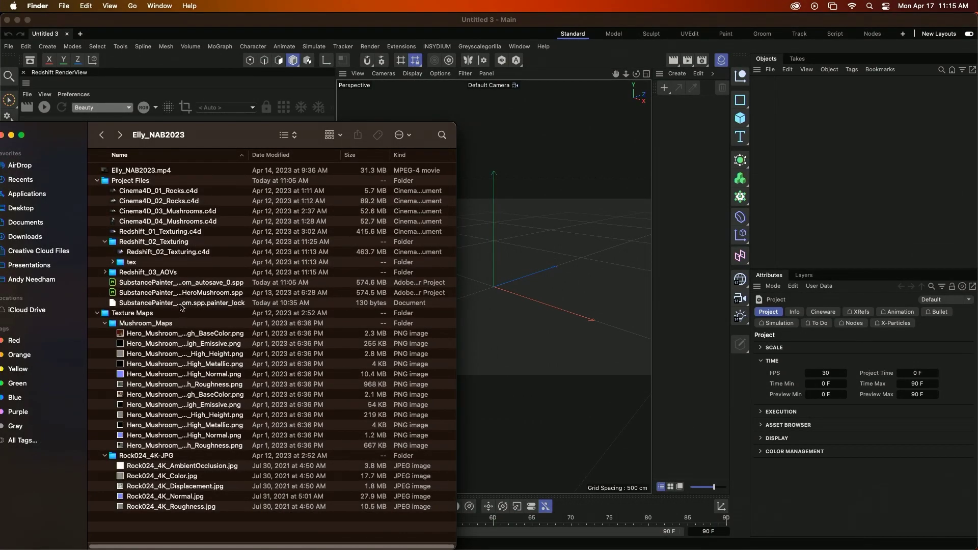
double_click(136, 272)
drag(148, 172, 550, 169)
- Switch to Safari, present the Canva deck full screen and advance to the slide on working with AOVs in Redshift
mouse_move(354, 545)
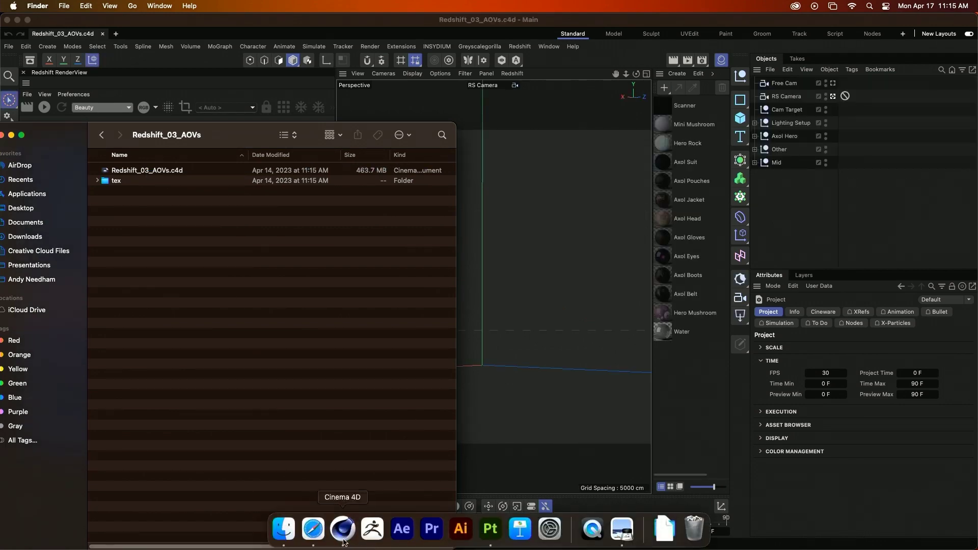
click(312, 530)
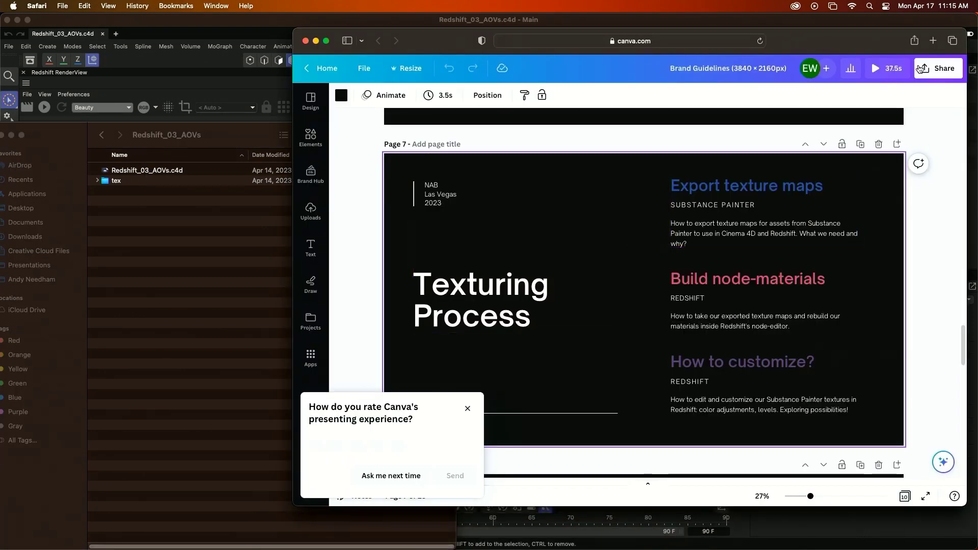
click(917, 69)
click(838, 272)
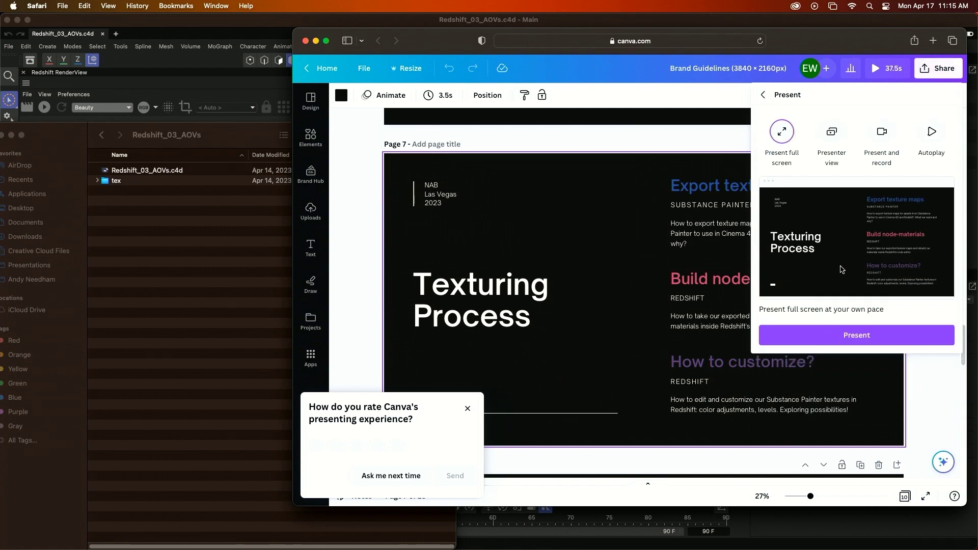
click(846, 335)
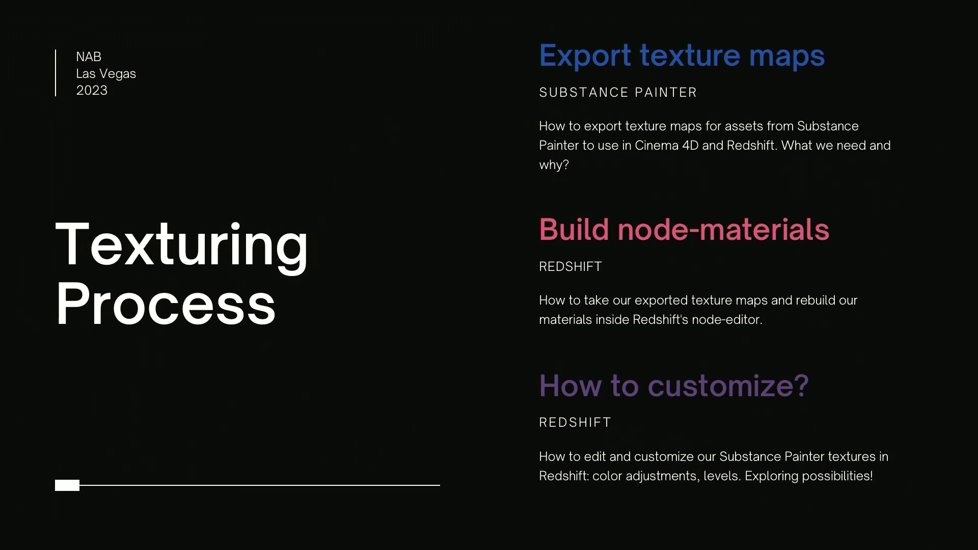
key(Right)
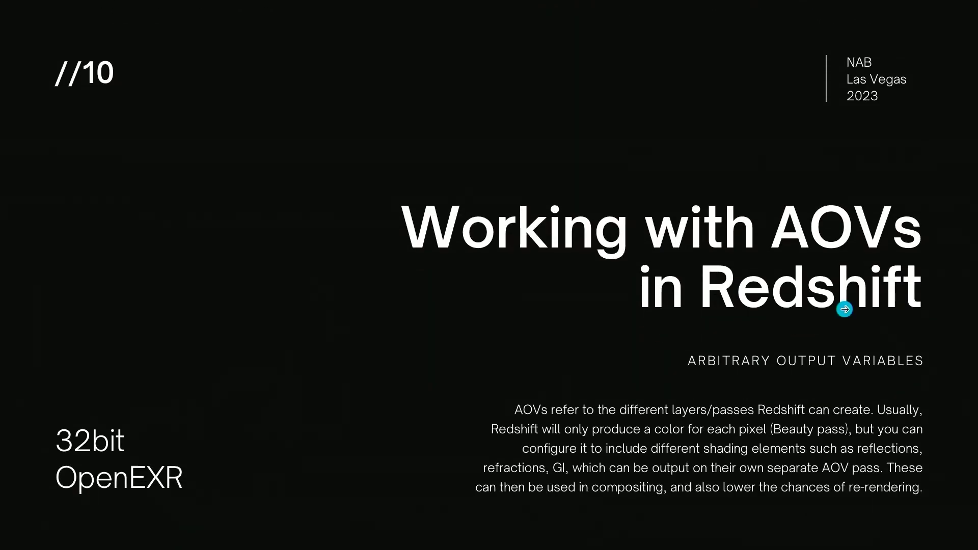
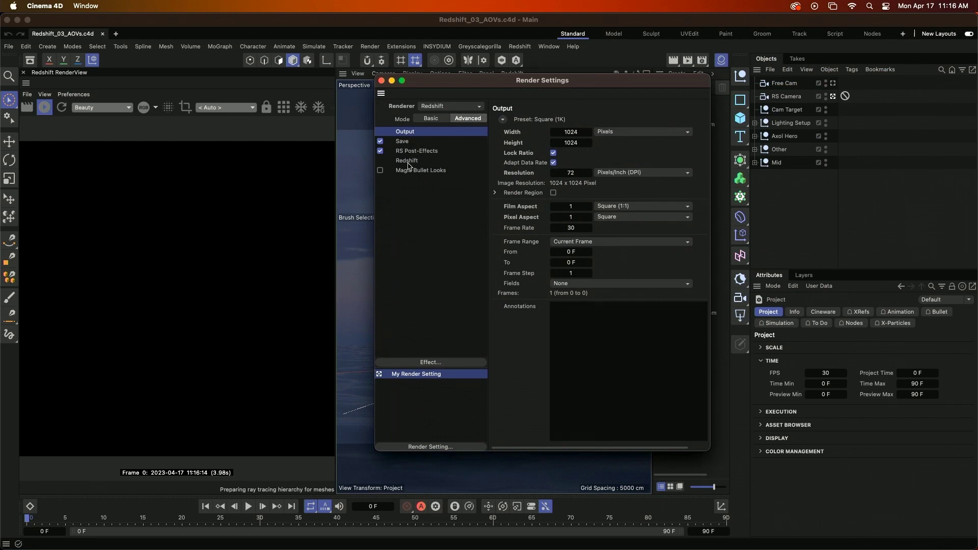
- Open the RS AOV Manager from Redshift's AOV render settings and stop the live render
click(407, 161)
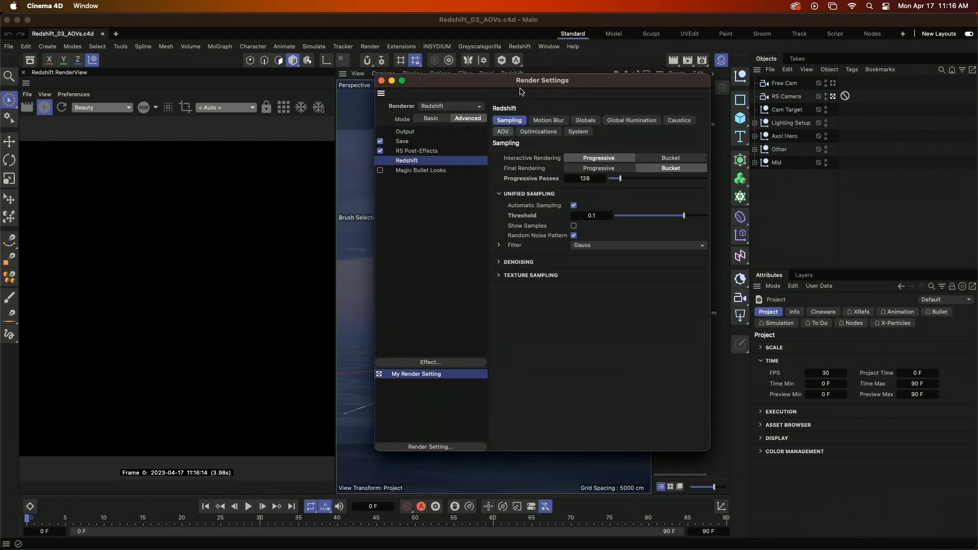
click(509, 134)
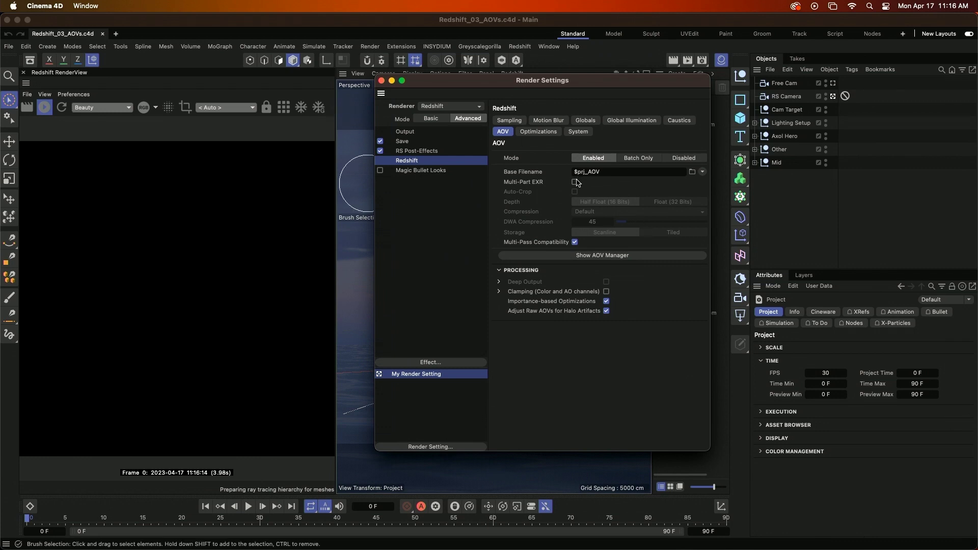
click(630, 255)
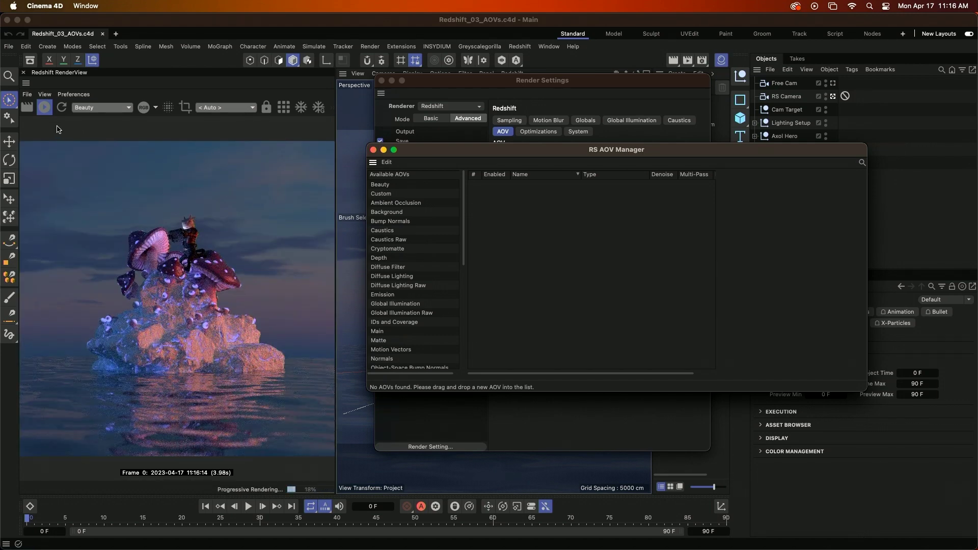
click(45, 107)
drag(516, 151, 513, 136)
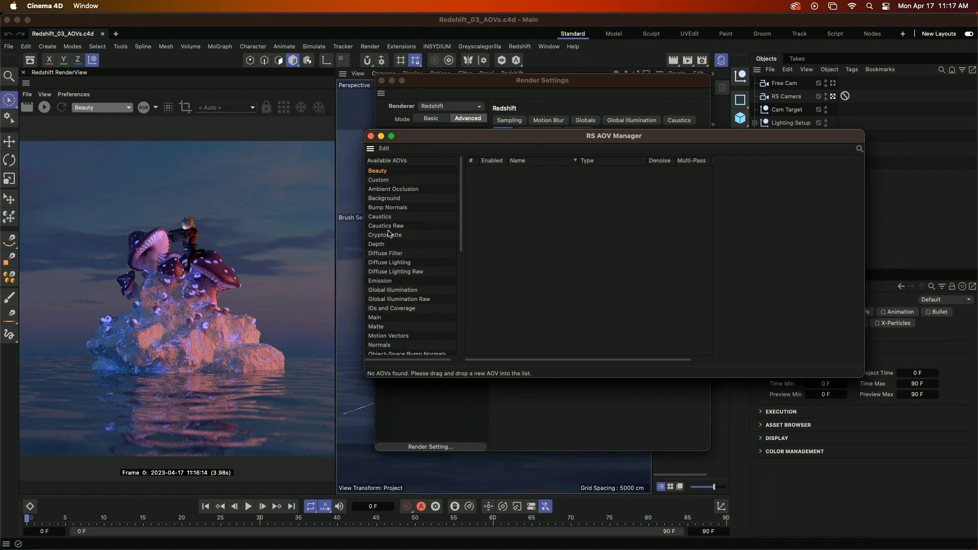
- Add the Diffuse Lighting, Global Illumination, Reflections, Refractions, Shadows and Specular Lighting AOVs to the active AOV list
scroll(412, 259, down, 2)
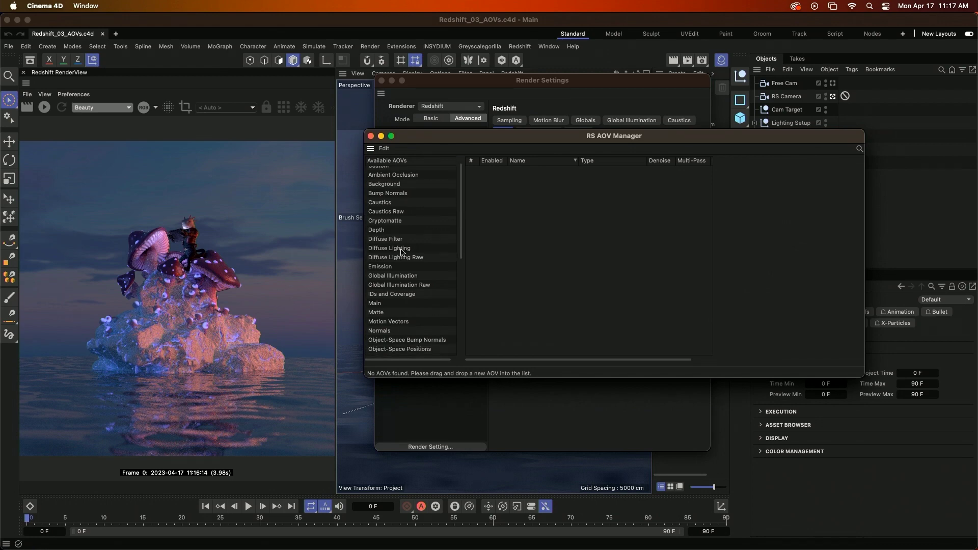
drag(405, 249, 504, 253)
drag(403, 268, 591, 218)
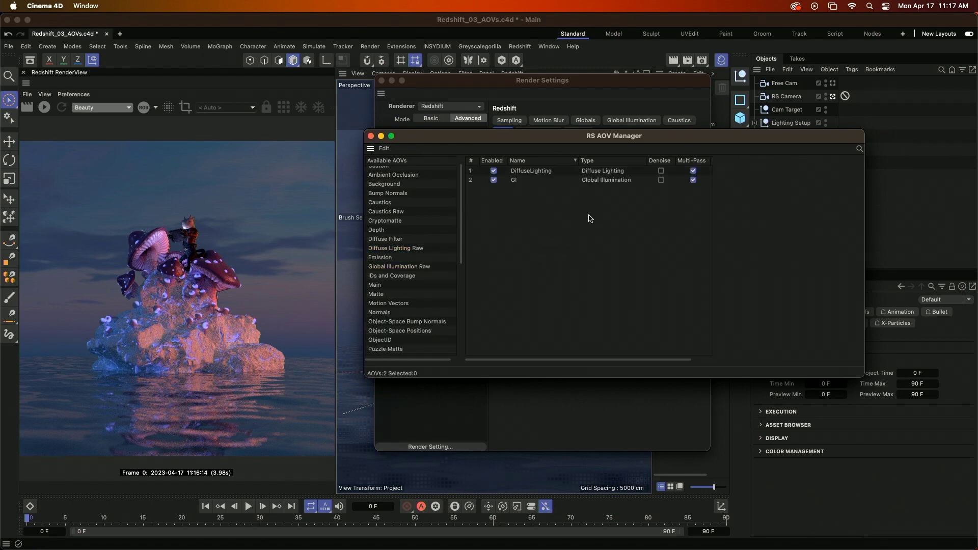
drag(460, 269, 460, 314)
drag(395, 278, 520, 255)
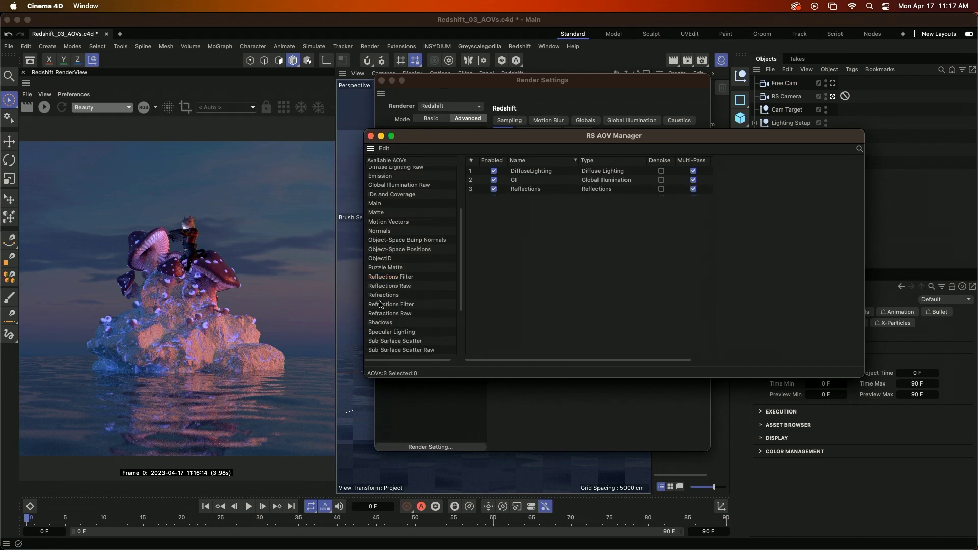
drag(382, 297, 481, 287)
drag(383, 313, 533, 280)
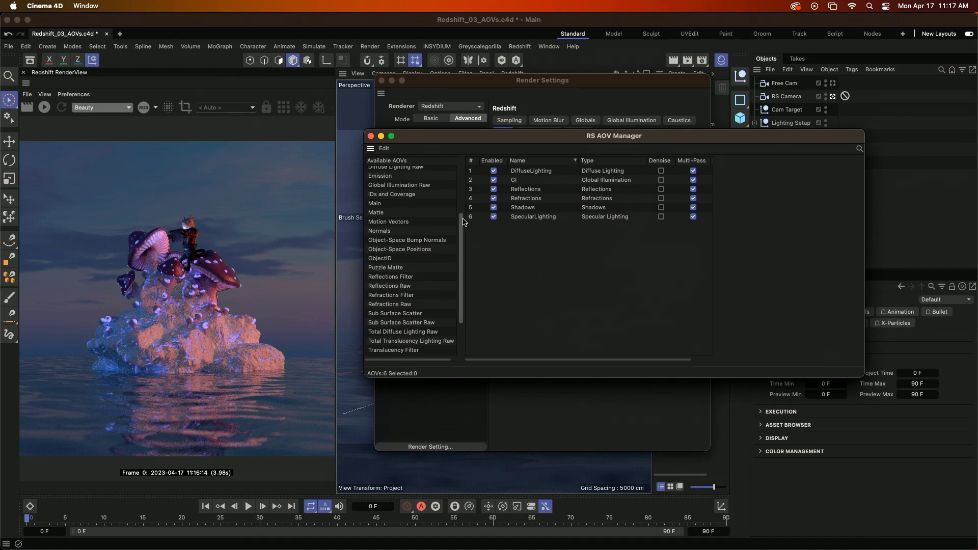
- Add a Depth AOV and set its depth mode to Z Normalized
drag(461, 218, 459, 186)
drag(377, 205, 512, 247)
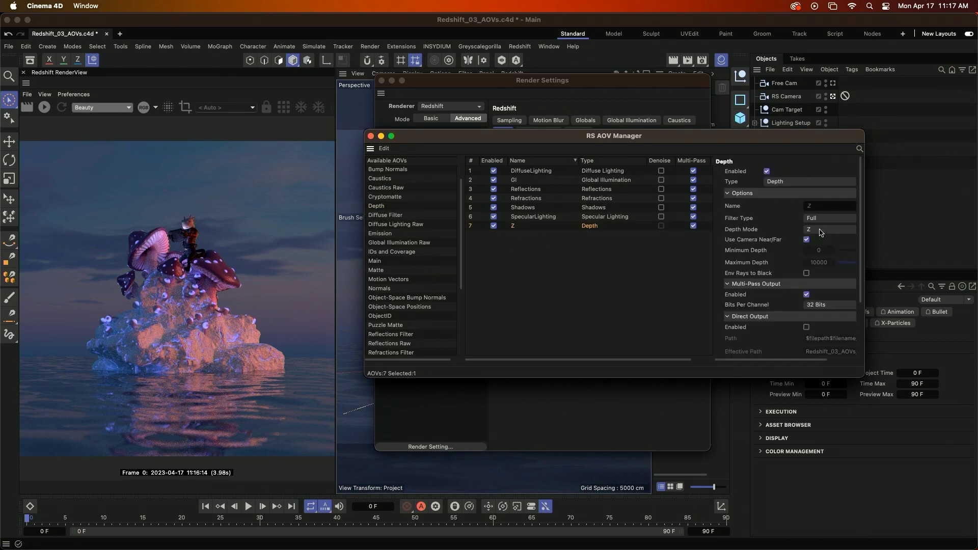
click(824, 230)
click(834, 252)
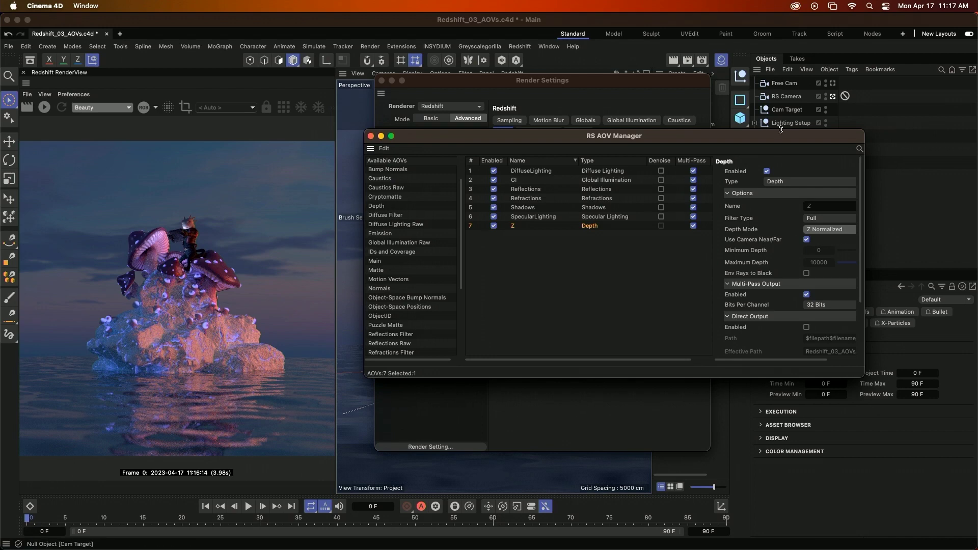
- Show the RS Camera's clipping settings and switch the Depth AOV's Use Camera Near/Far option off and back on
drag(787, 136, 679, 142)
click(796, 97)
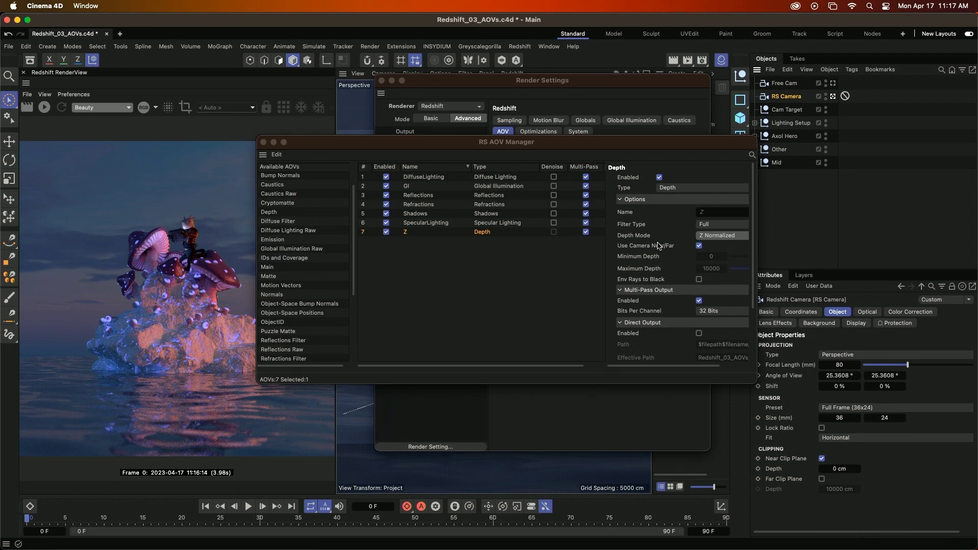
click(699, 247)
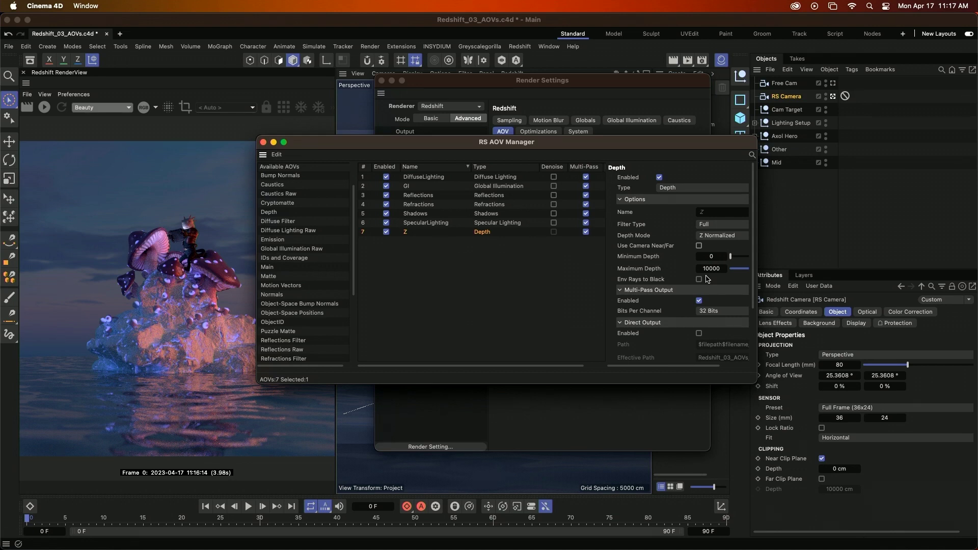
click(699, 246)
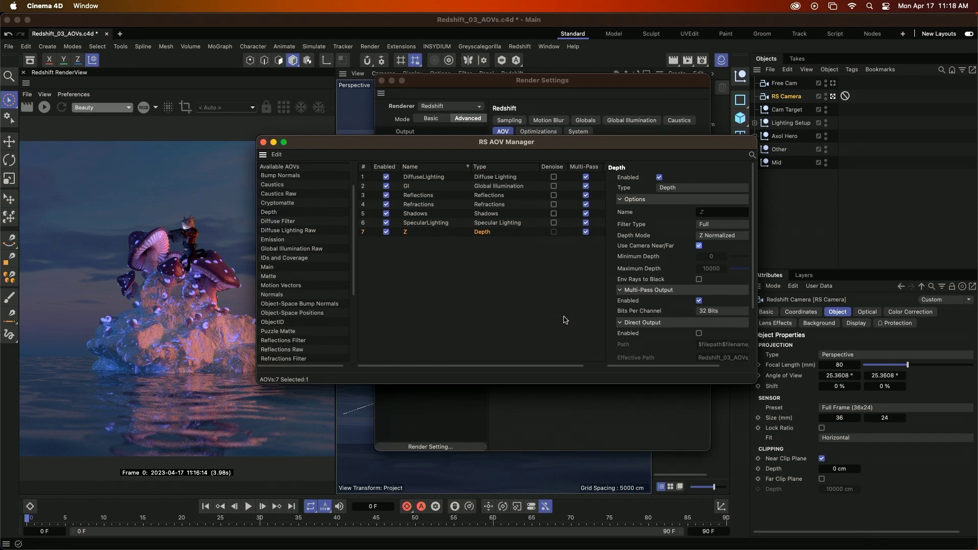
- Add the Emission and Puzzle Matte AOVs, and set the Puzzle Matte's mode to Object ID
drag(272, 240, 430, 266)
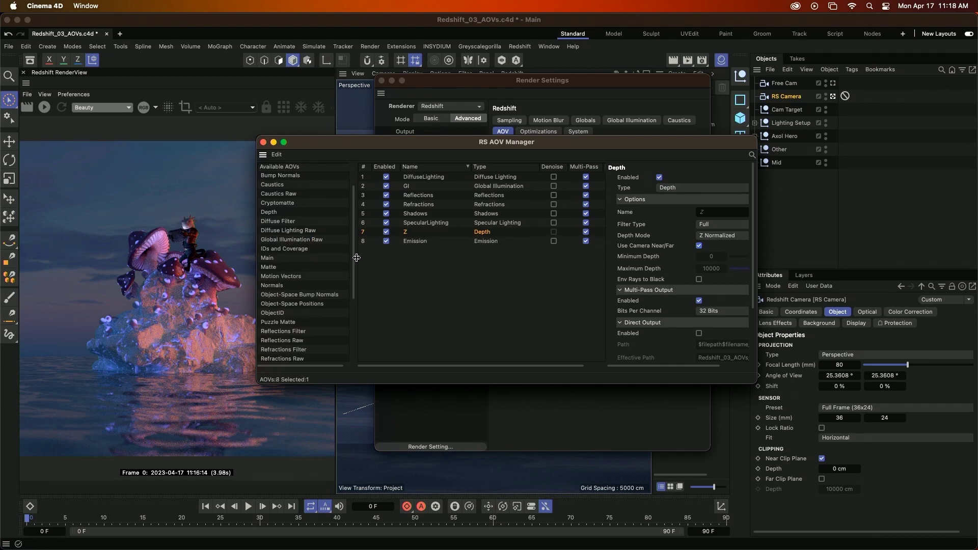
scroll(355, 259, down, 4)
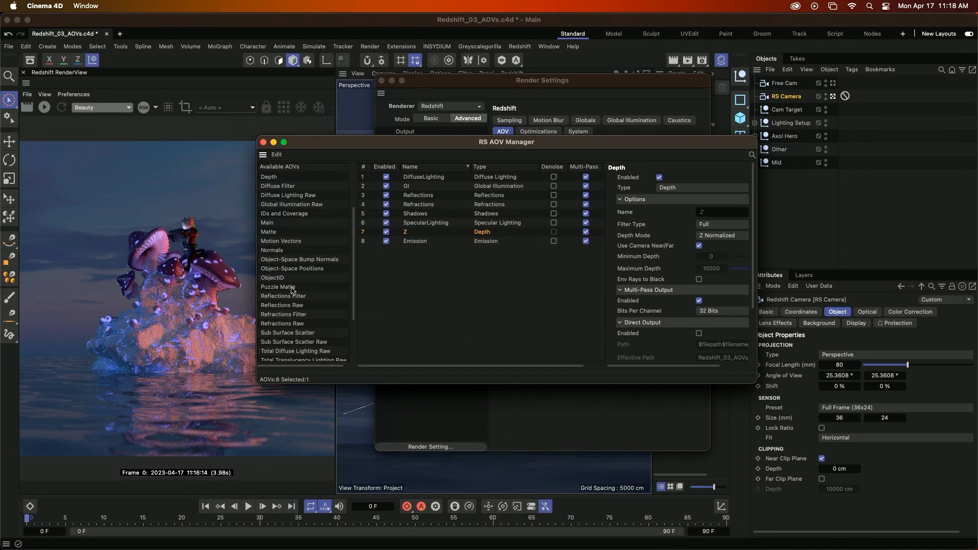
drag(292, 290, 442, 289)
click(433, 250)
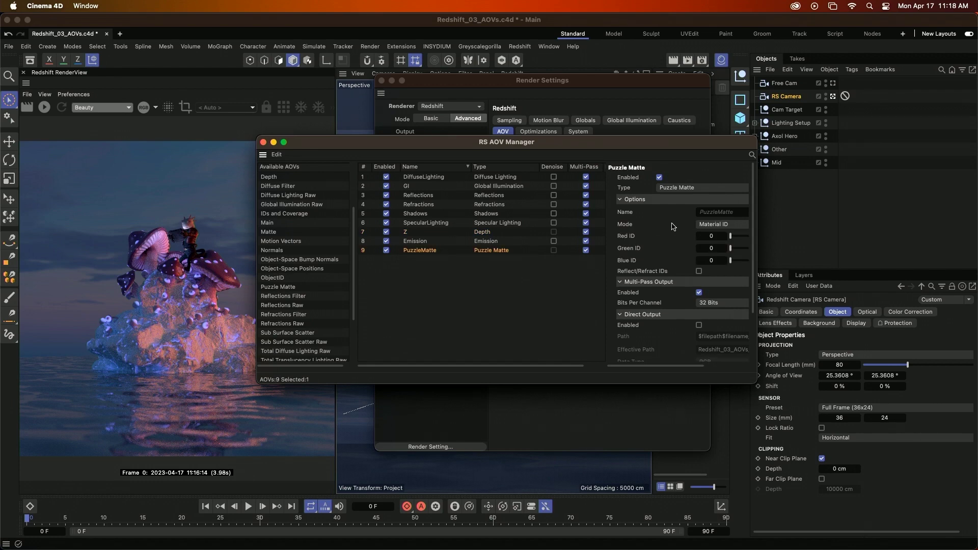
click(709, 226)
click(741, 250)
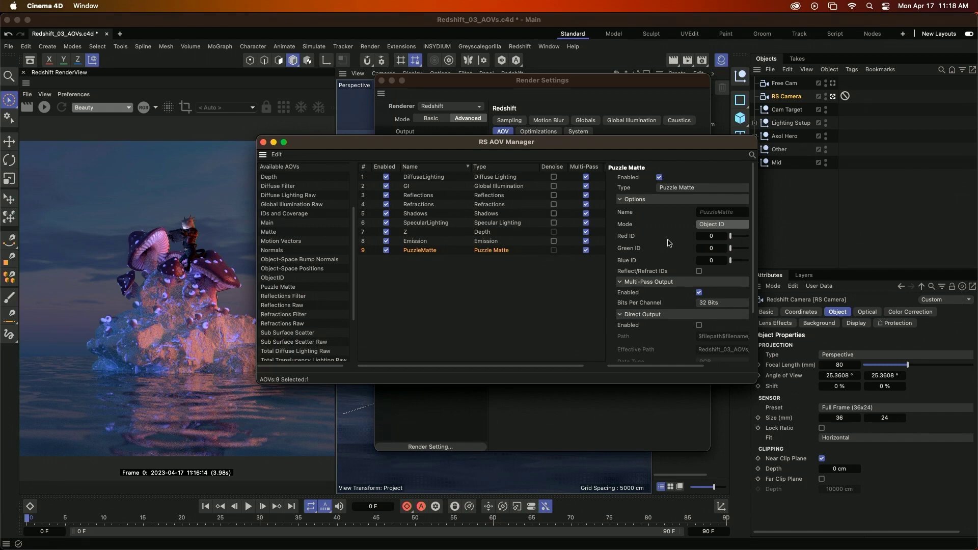
- Set the Puzzle Matte's Red ID to 1, Green ID to 2 and Blue ID to 3, and close the AOV Manager and Render Settings
click(713, 236)
text(1)
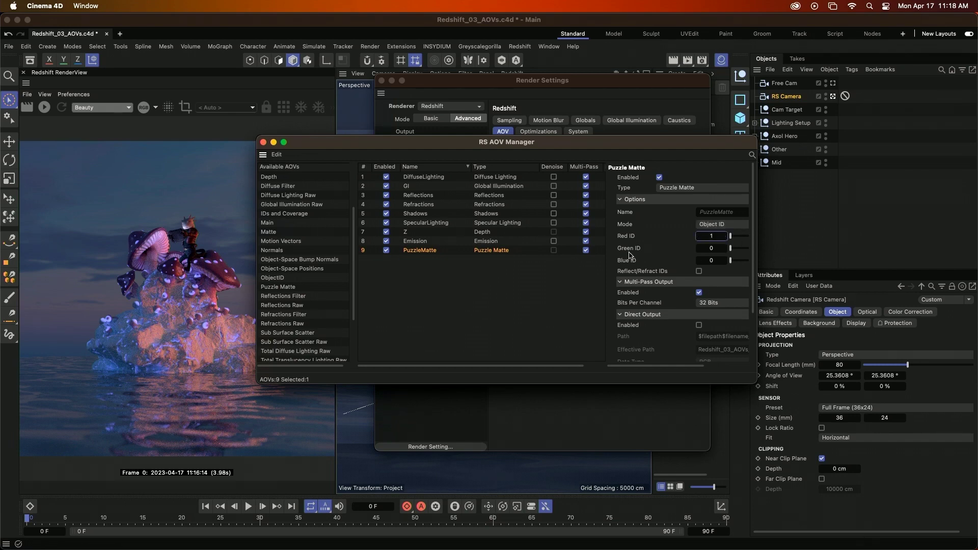
click(722, 249)
text(2)
click(726, 261)
click(725, 261)
click(725, 261)
click(263, 142)
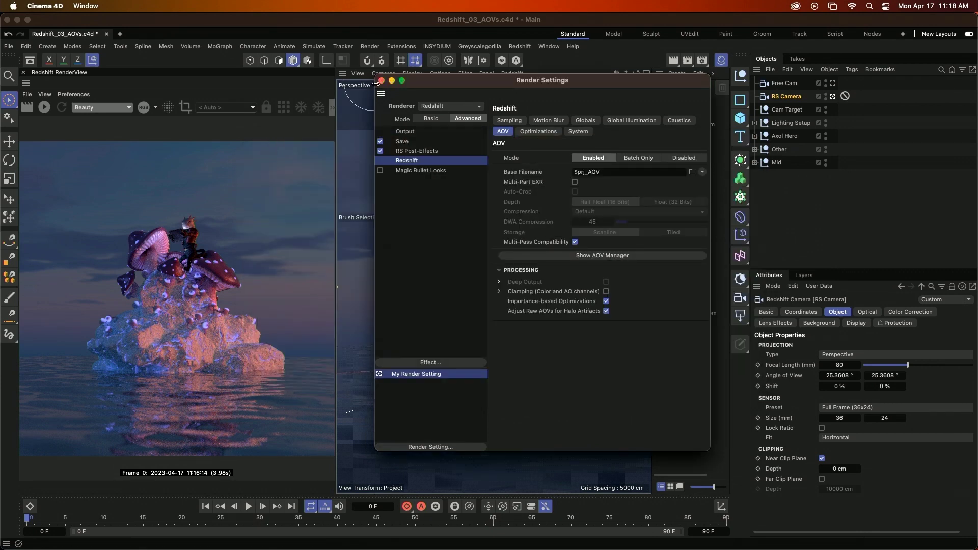
click(382, 80)
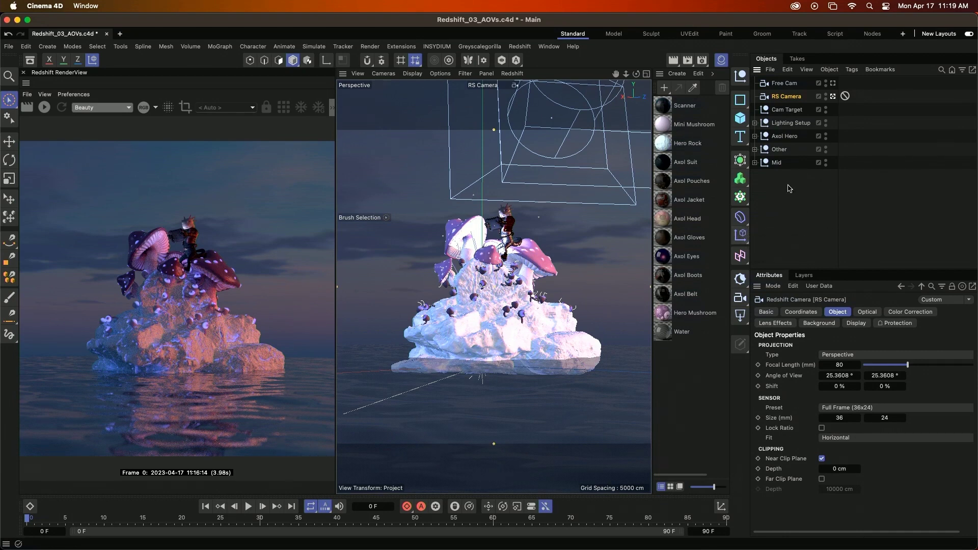
- Add an RS Object tag to Hero_Rock in the Mid group and override its Object ID with 1
click(755, 162)
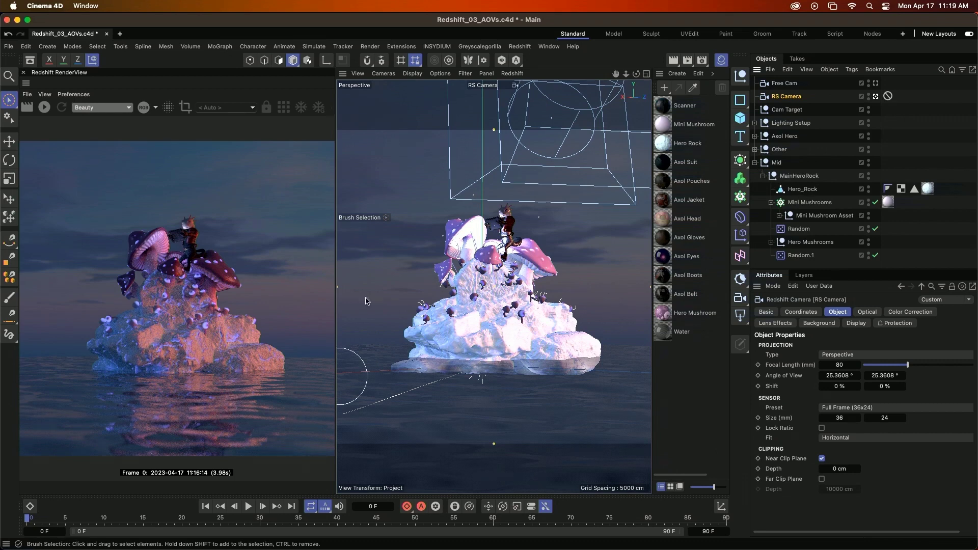
right_click(803, 189)
text(rs)
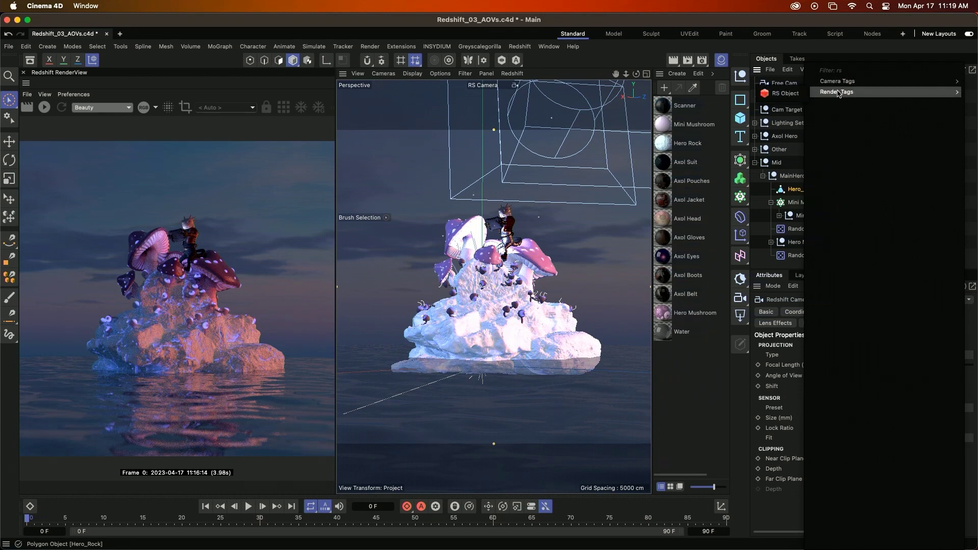
mouse_move(838, 92)
click(794, 99)
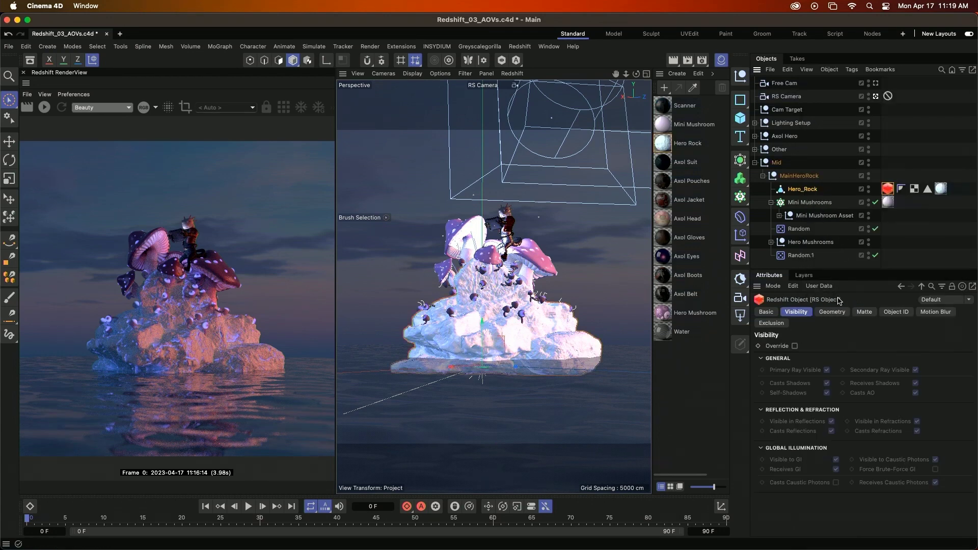
click(896, 312)
click(797, 346)
double_click(826, 357)
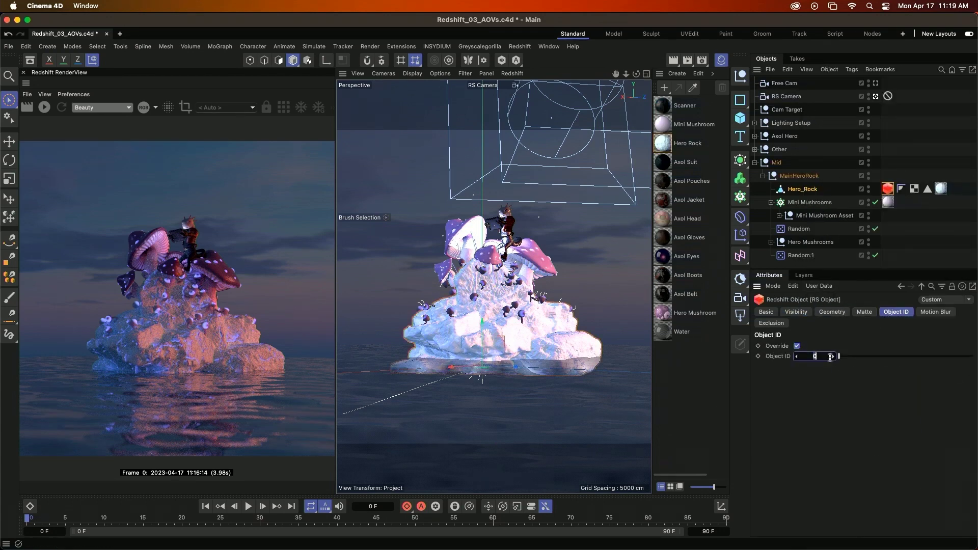
text(1)
- Add an RS Object tag to the Hero Mushrooms null and override its Object ID with 2
right_click(815, 247)
text(rs)
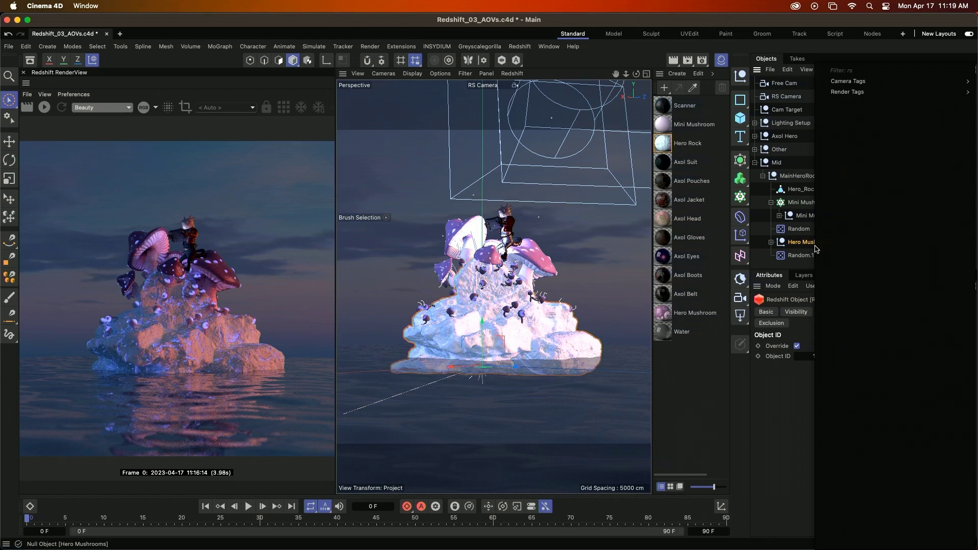
click(791, 95)
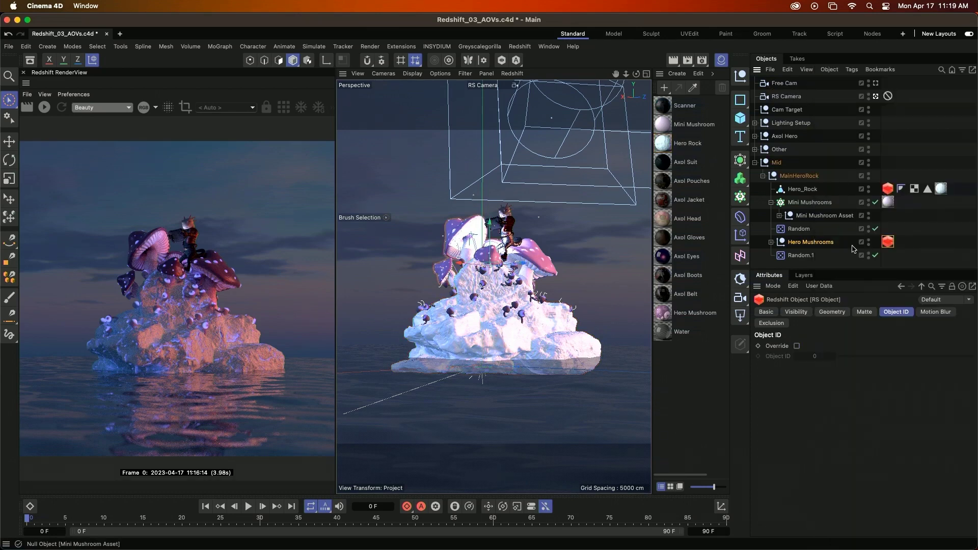
click(797, 346)
double_click(835, 356)
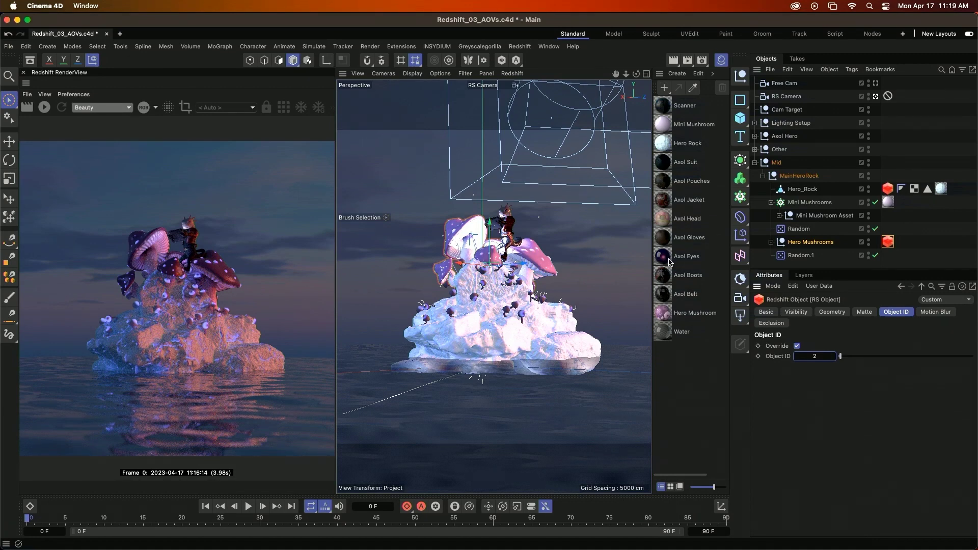
- Add an RS Object tag to the Water subdivision surface in the Other group and override its Object ID with 3
click(779, 149)
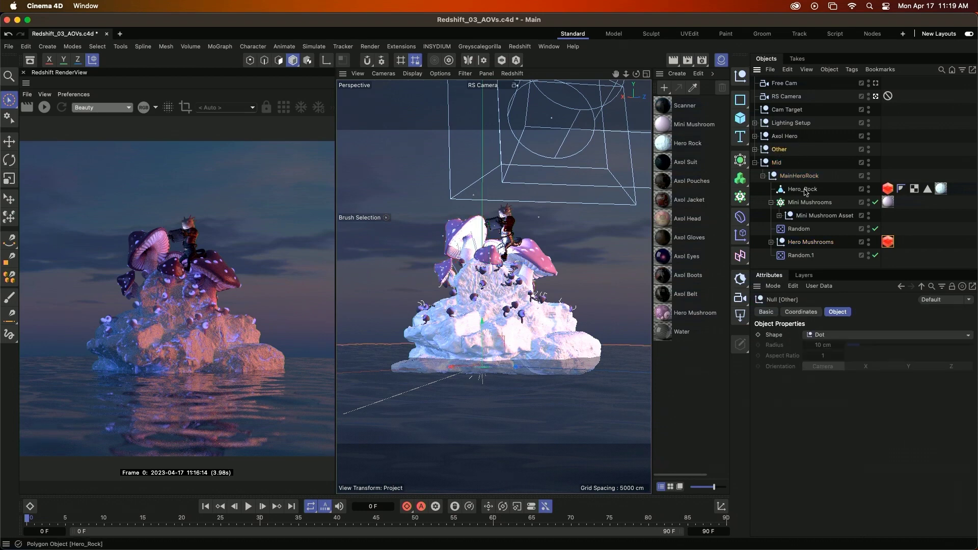
click(755, 149)
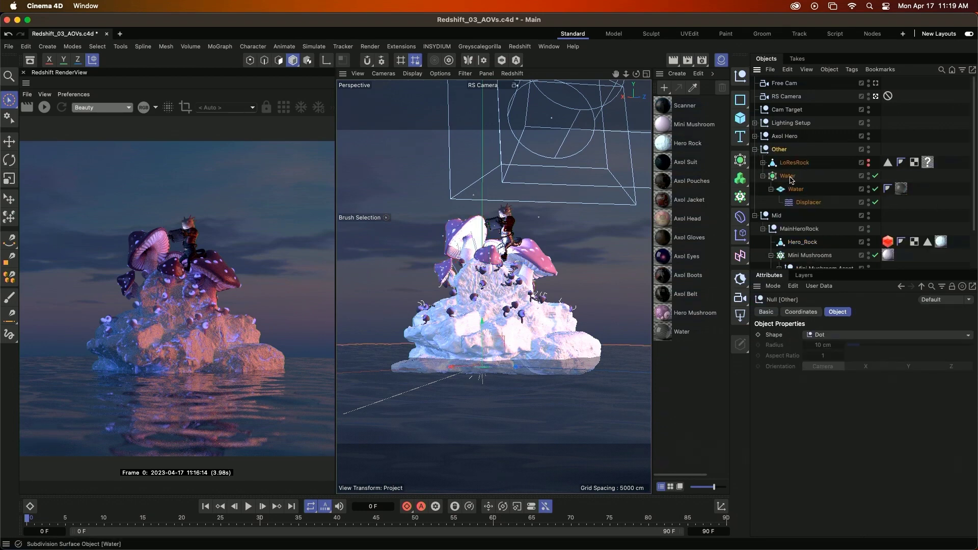
right_click(791, 180)
text(rs)
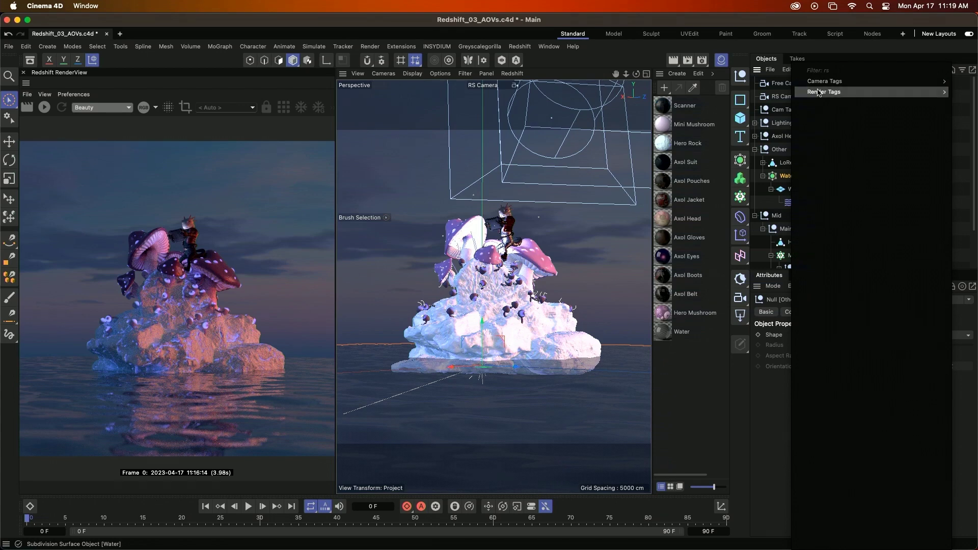
mouse_move(818, 92)
click(789, 98)
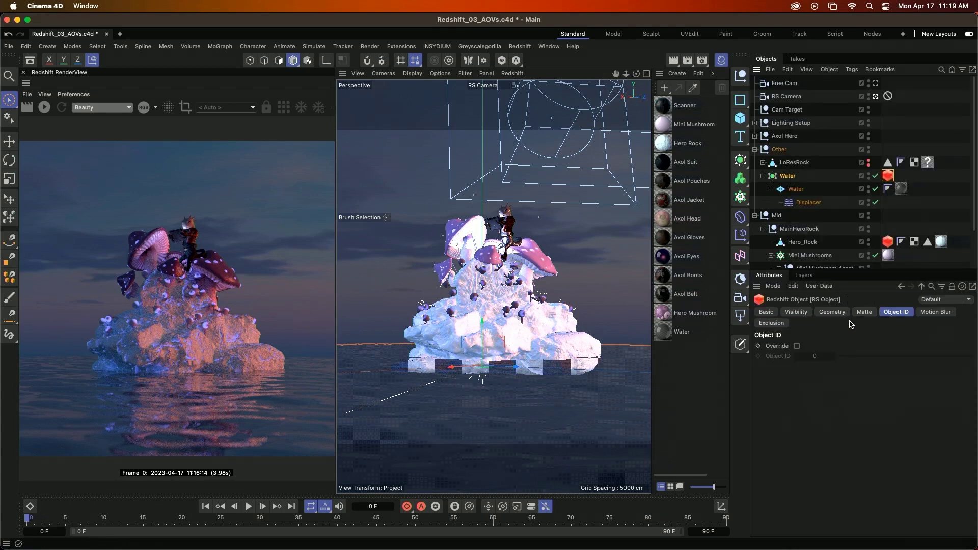
click(796, 346)
click(834, 356)
click(834, 357)
click(834, 357)
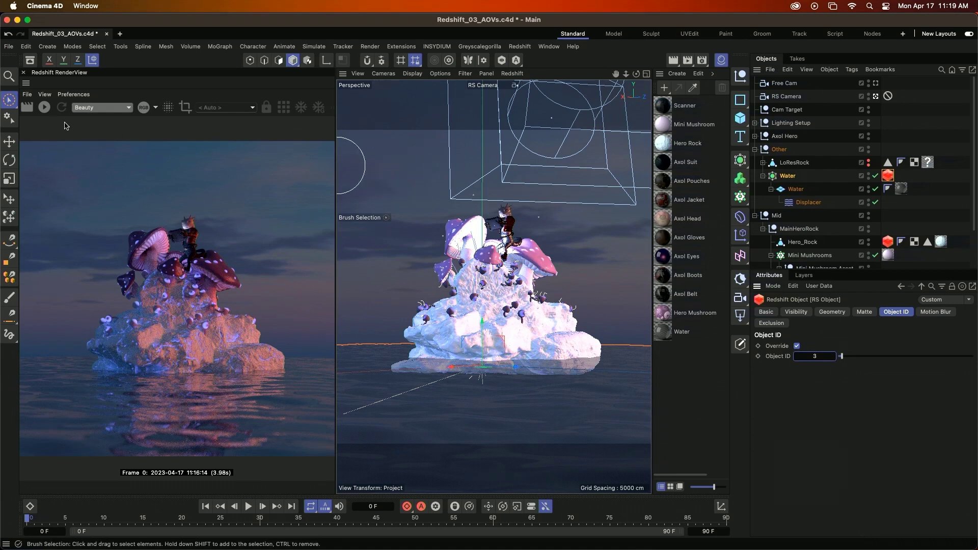
- Start the live render in the Redshift RenderView with a render region and bucket rendering enabled
click(45, 108)
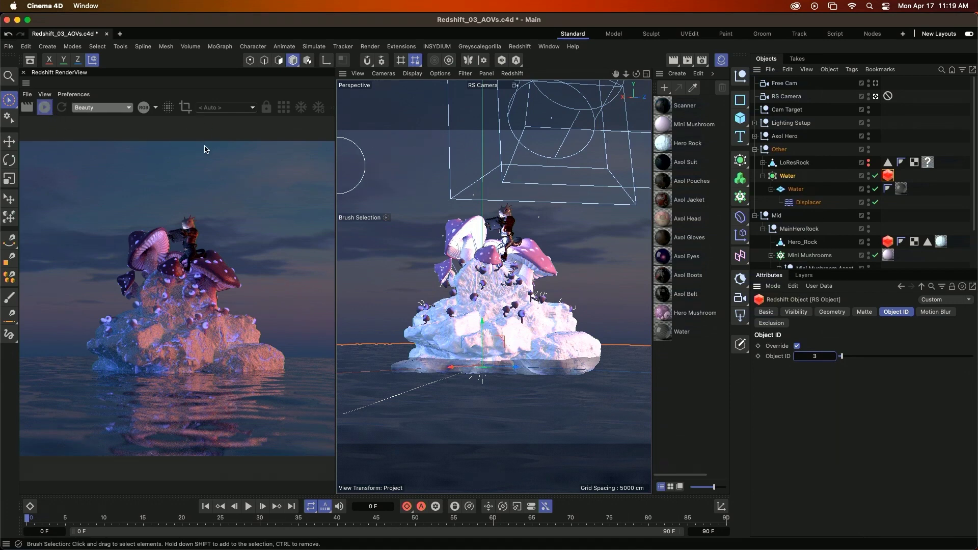
click(188, 108)
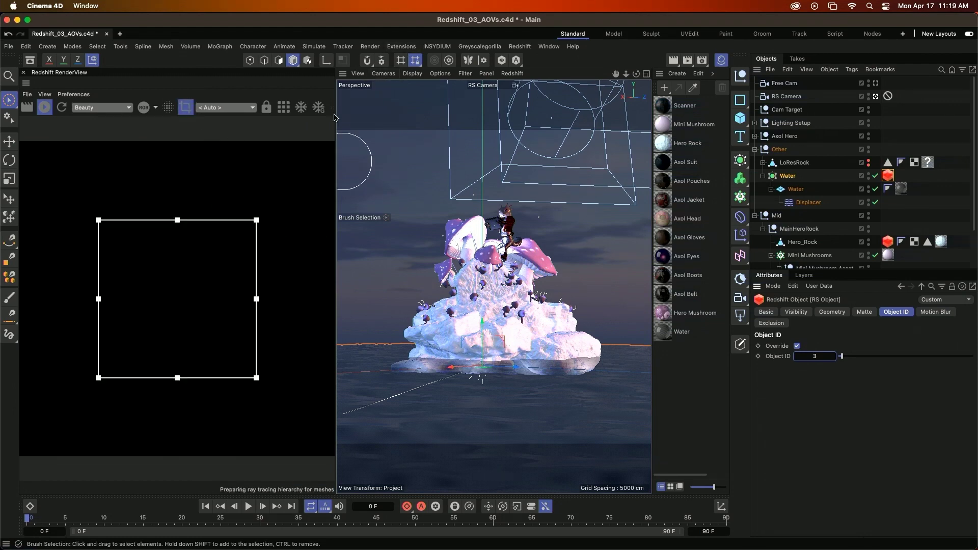
click(284, 108)
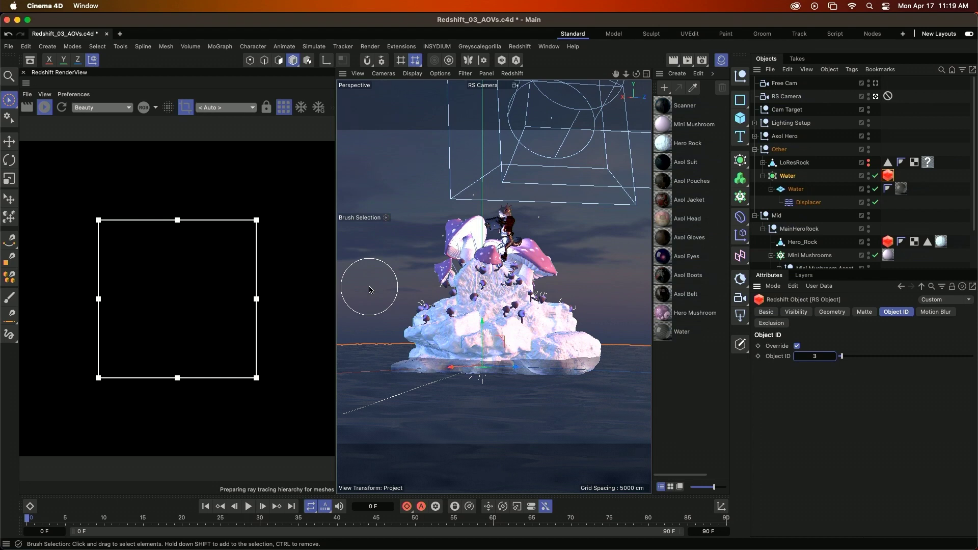
- Preview the PuzzleMatte pass and the Depth 0 pass in the Redshift RenderView
click(125, 108)
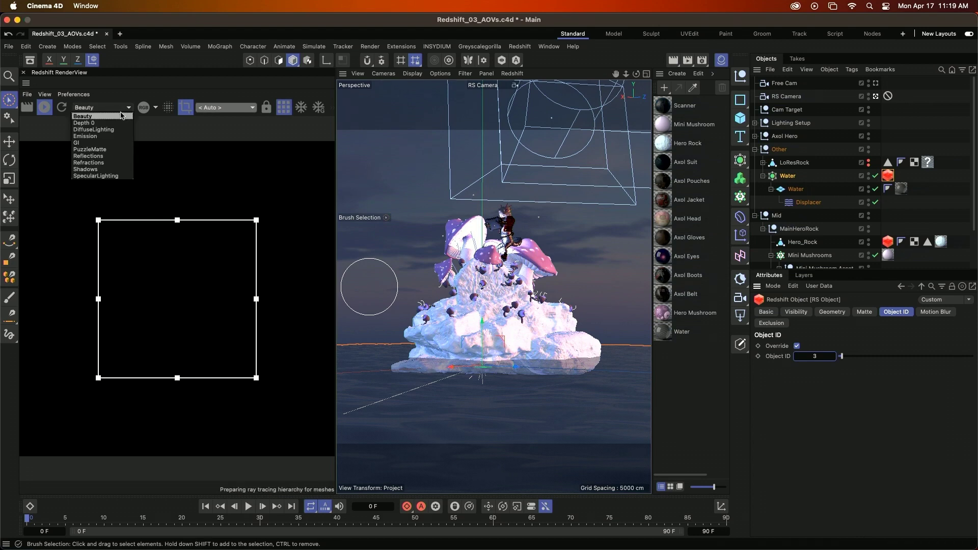
click(98, 153)
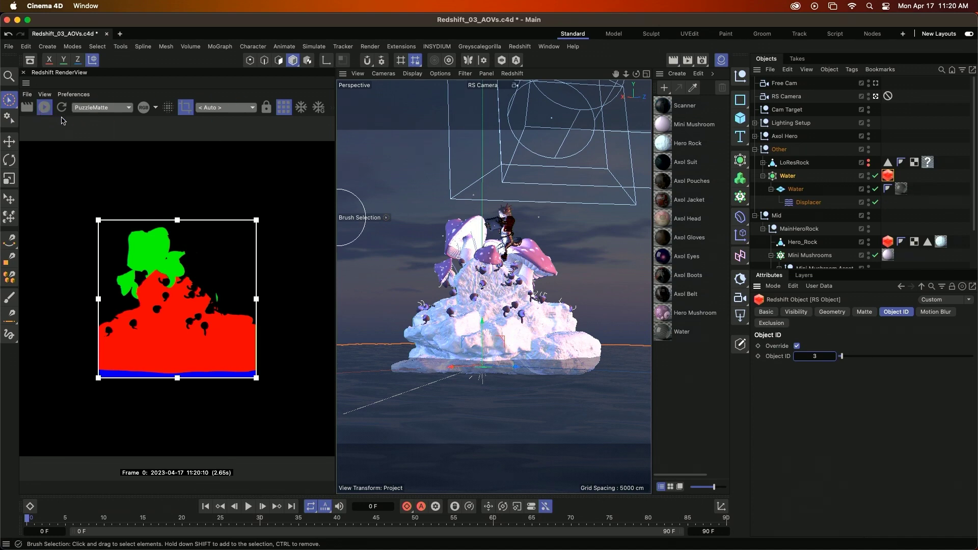
click(126, 109)
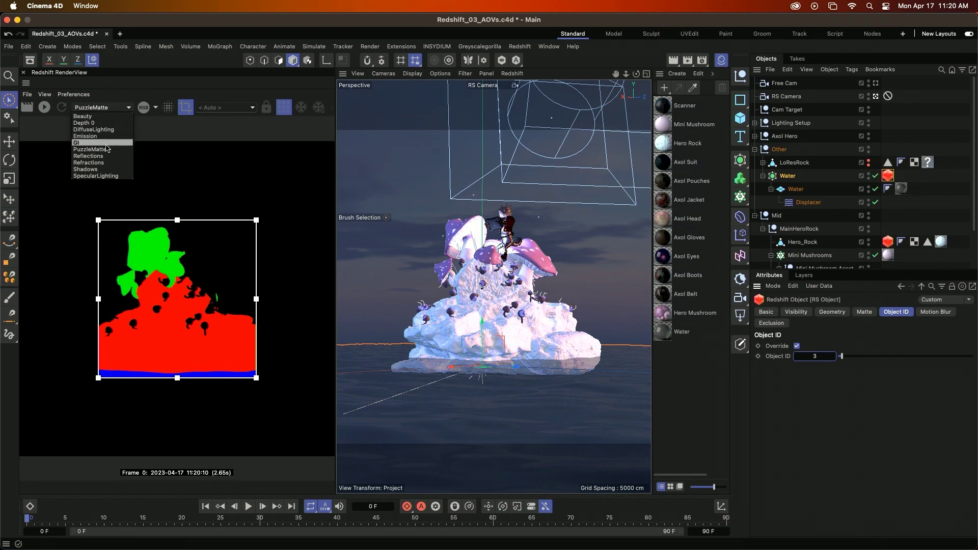
click(97, 127)
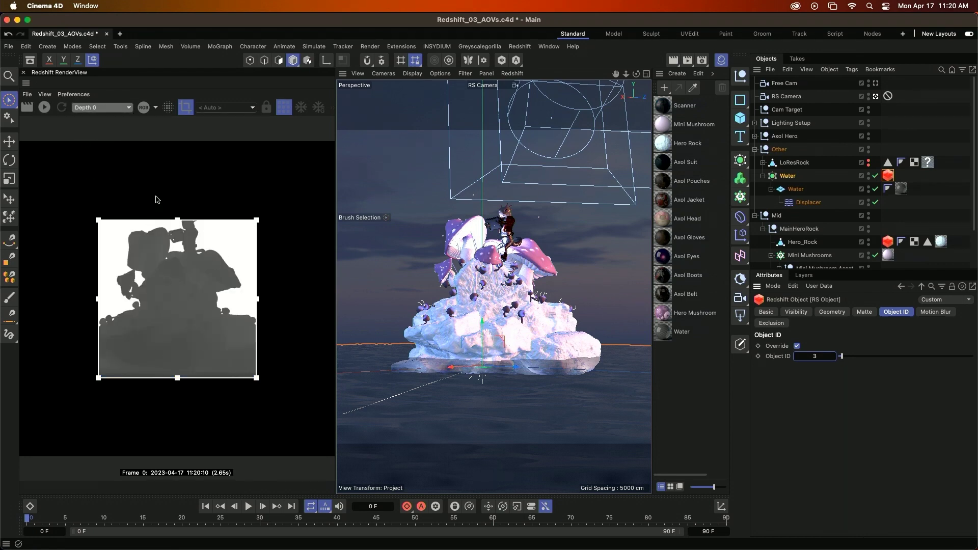
- Display the DiffuseLighting pass in the RenderView, and set the Redshift AOV output to Multi-Part EXR with Float (32 Bits) depth
click(102, 107)
click(102, 127)
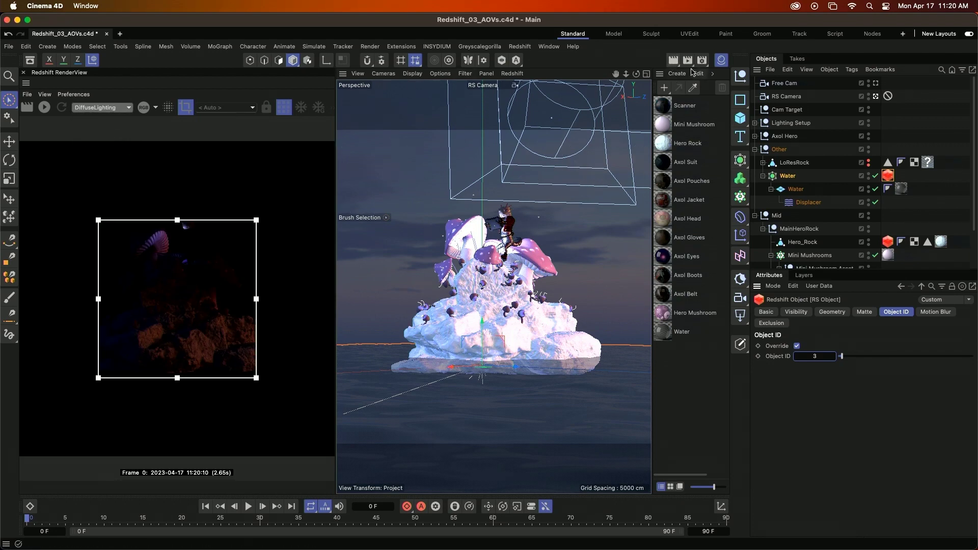
click(703, 62)
drag(716, 59, 575, 59)
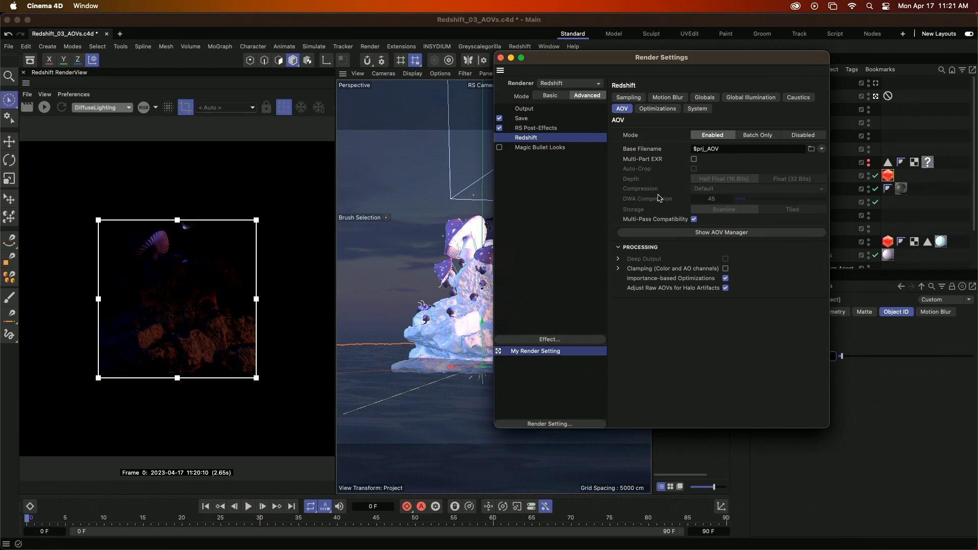
click(694, 159)
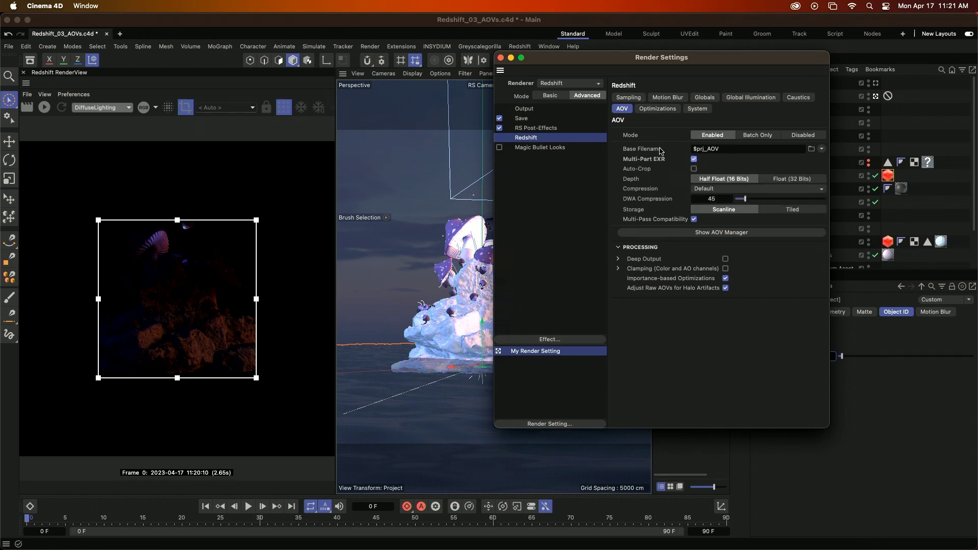
click(790, 180)
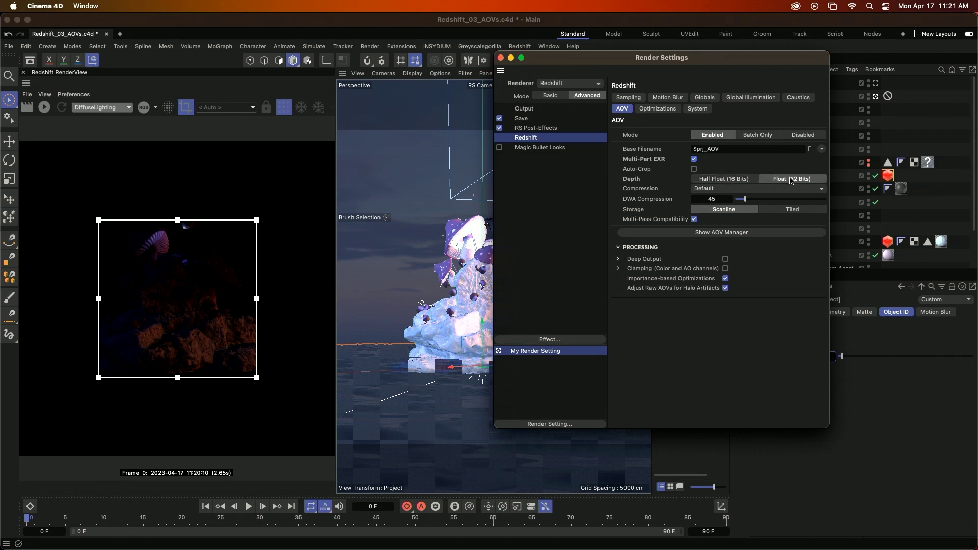
- Enable direct output for the DiffuseLighting AOV in the AOV Manager, review its Direct Output options, and close the manager and render settings
click(533, 119)
click(647, 253)
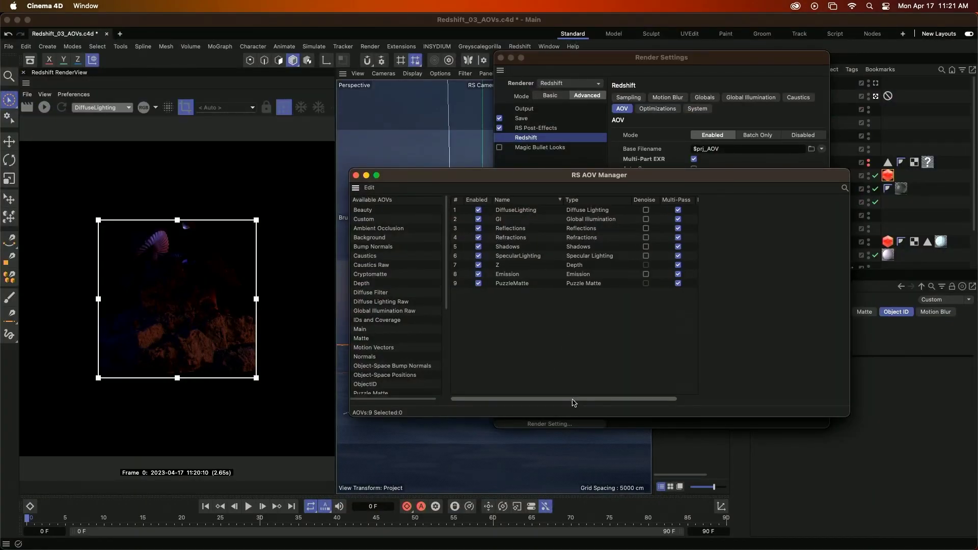
drag(581, 399, 603, 404)
click(502, 215)
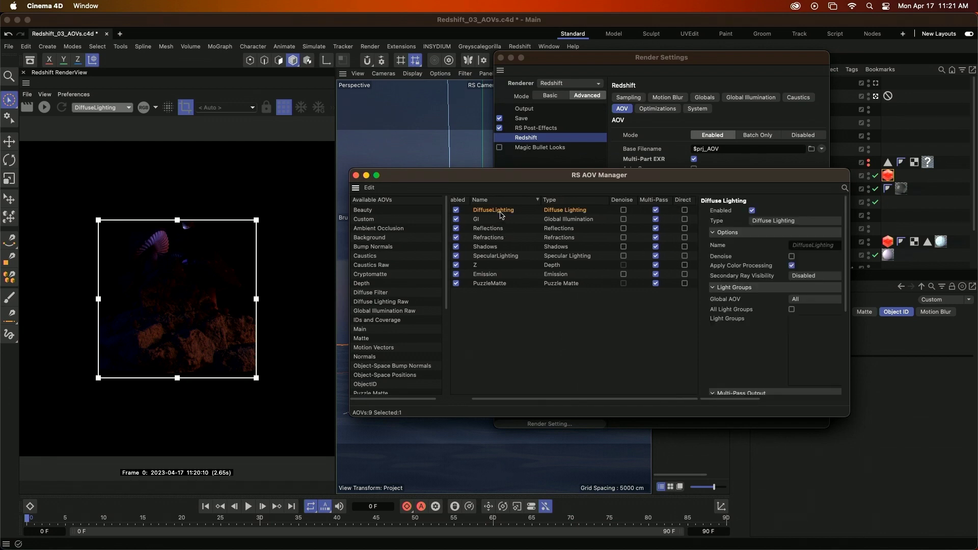
click(684, 210)
drag(846, 255, 851, 339)
drag(850, 416, 910, 460)
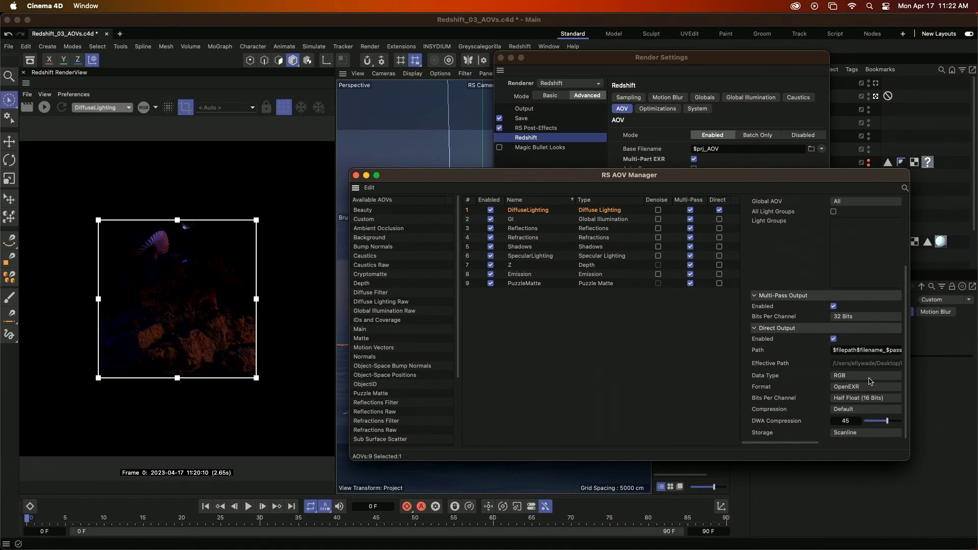
click(355, 175)
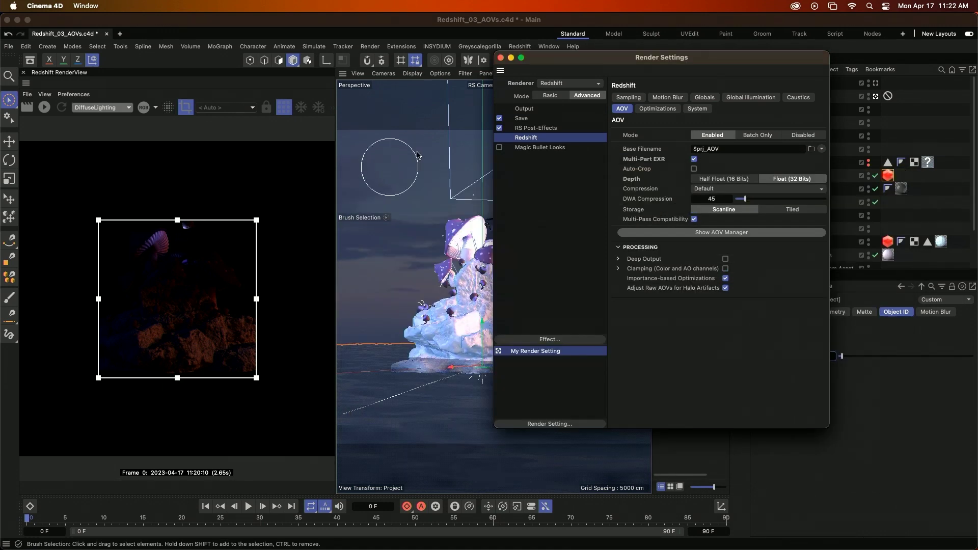
click(501, 59)
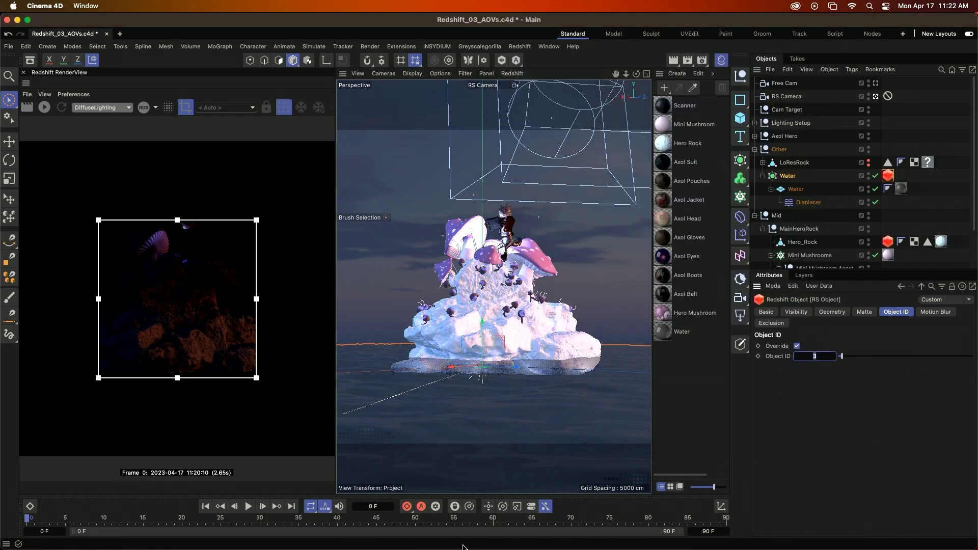
- Switch to the Canva design in Safari and present the "Working with AOVs in Redshift" slide full screen
mouse_move(463, 548)
click(313, 530)
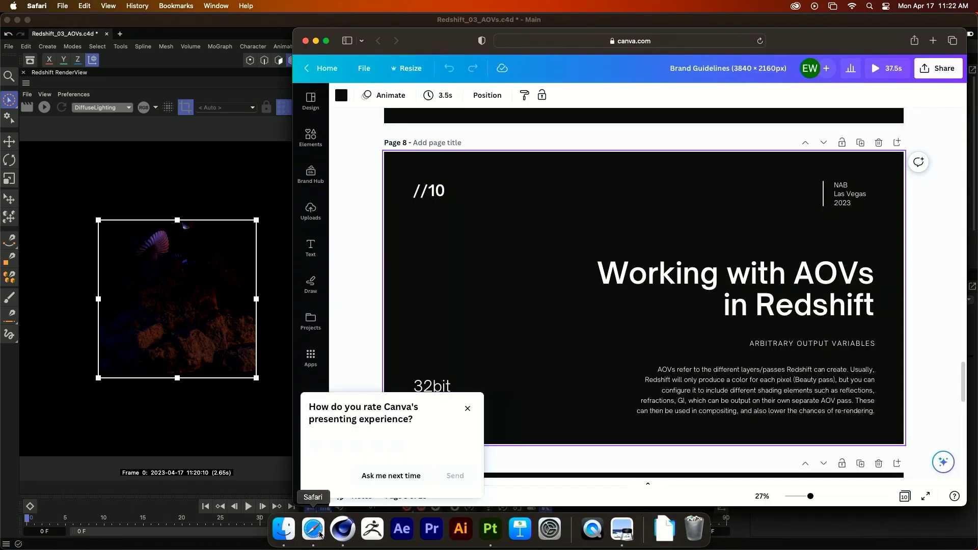
click(926, 71)
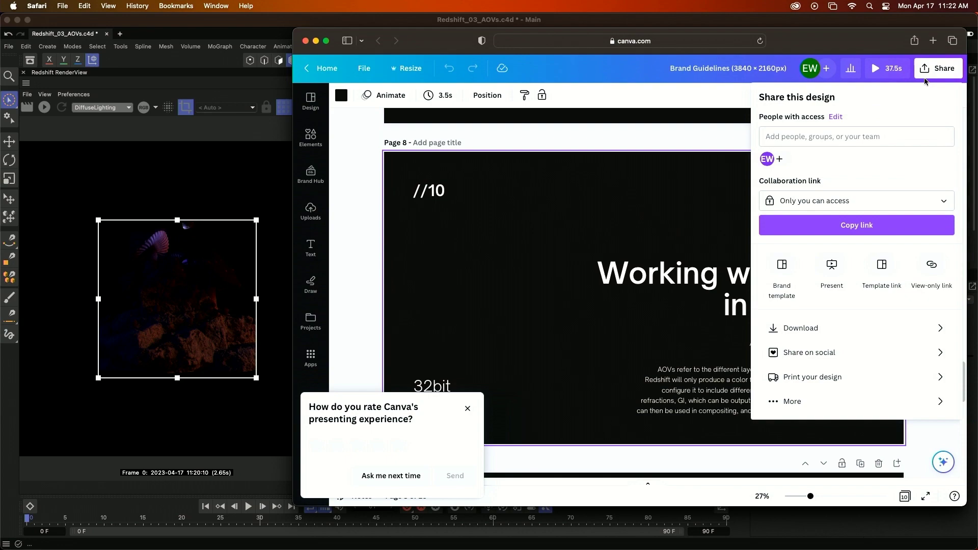
click(880, 223)
click(831, 337)
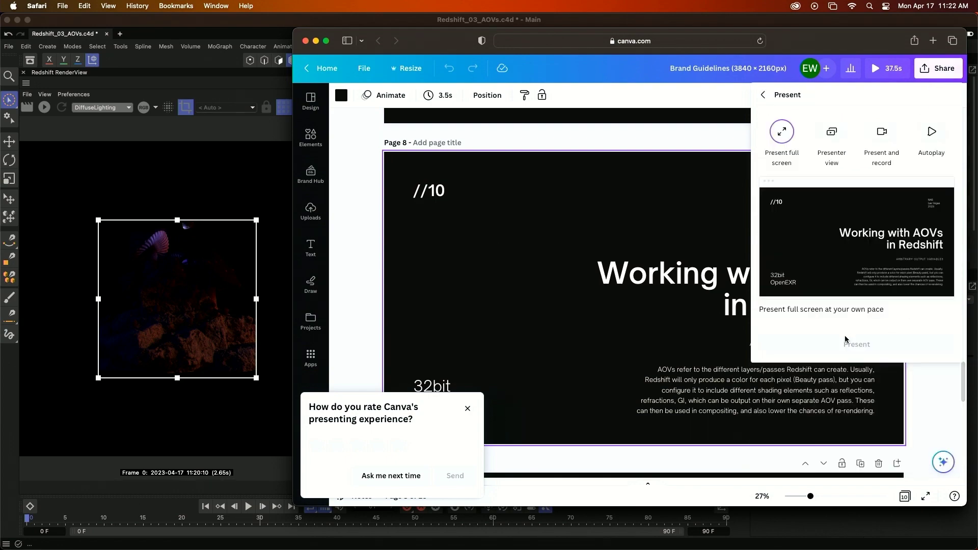
click(861, 341)
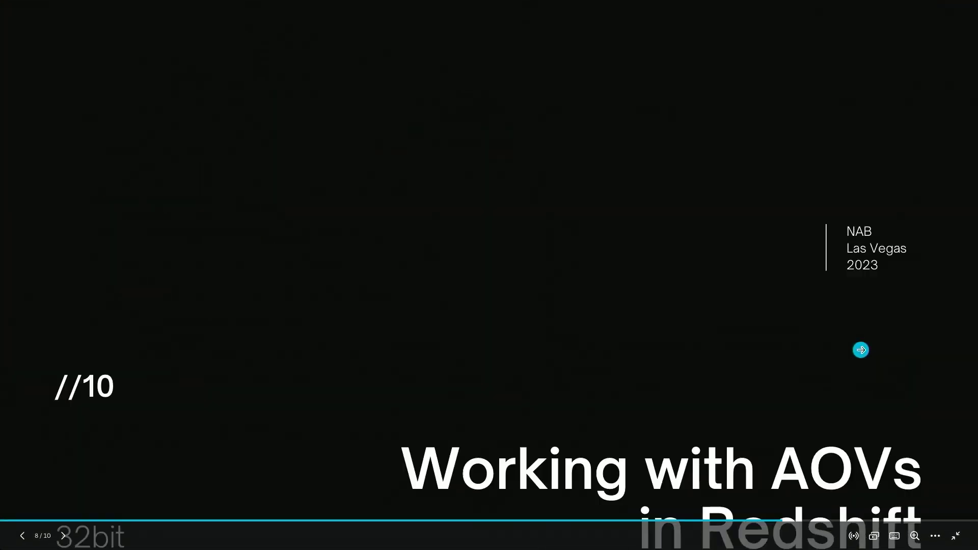